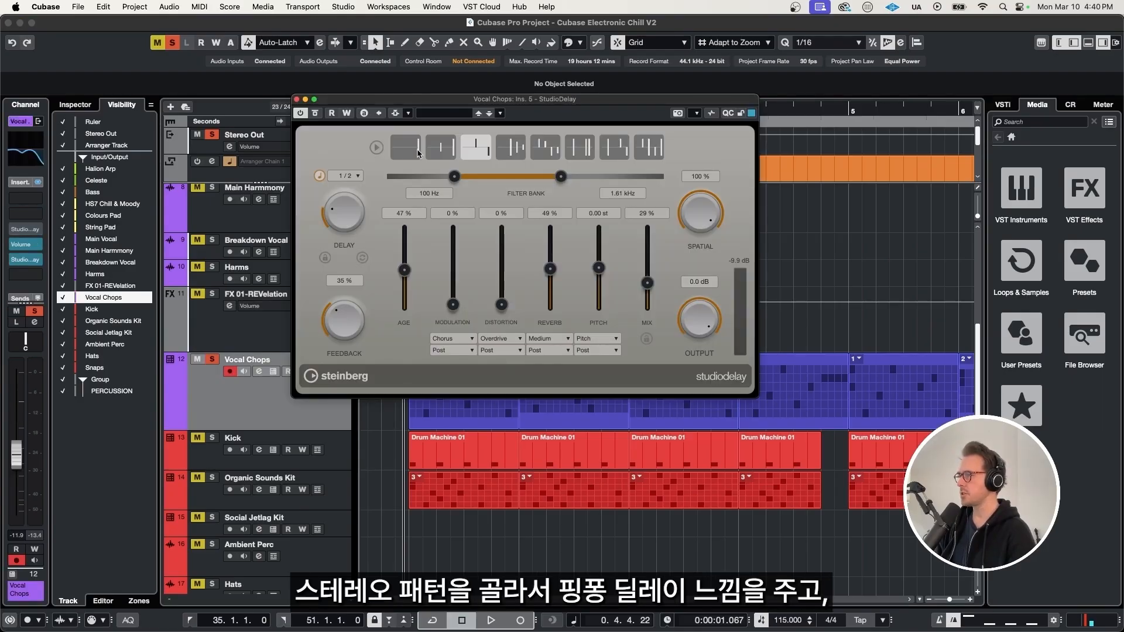
# Choose the third stereo pattern in the StudioDelay, audition the Vocal Chops with it, and close the effect.
pyautogui.click(477, 151)
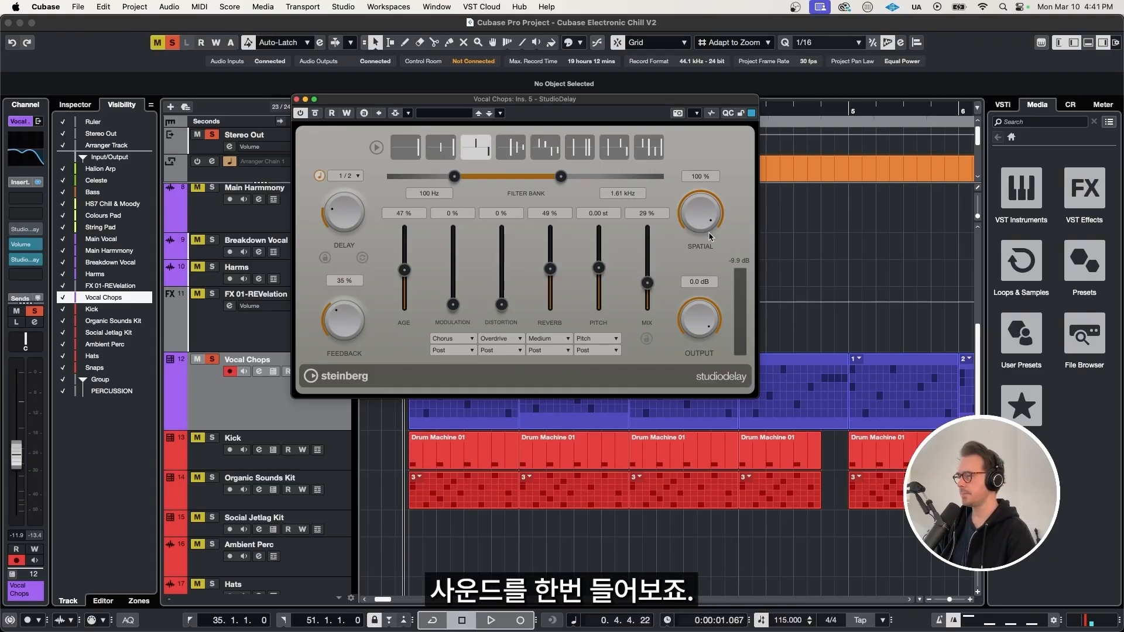
pyautogui.press('space')
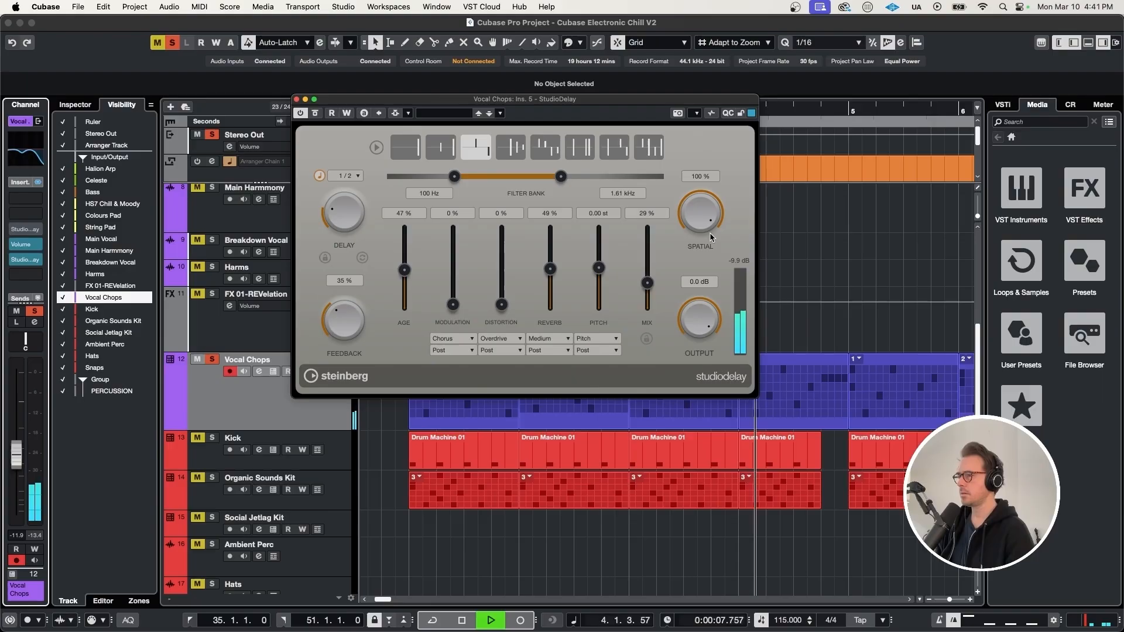
pyautogui.press('space')
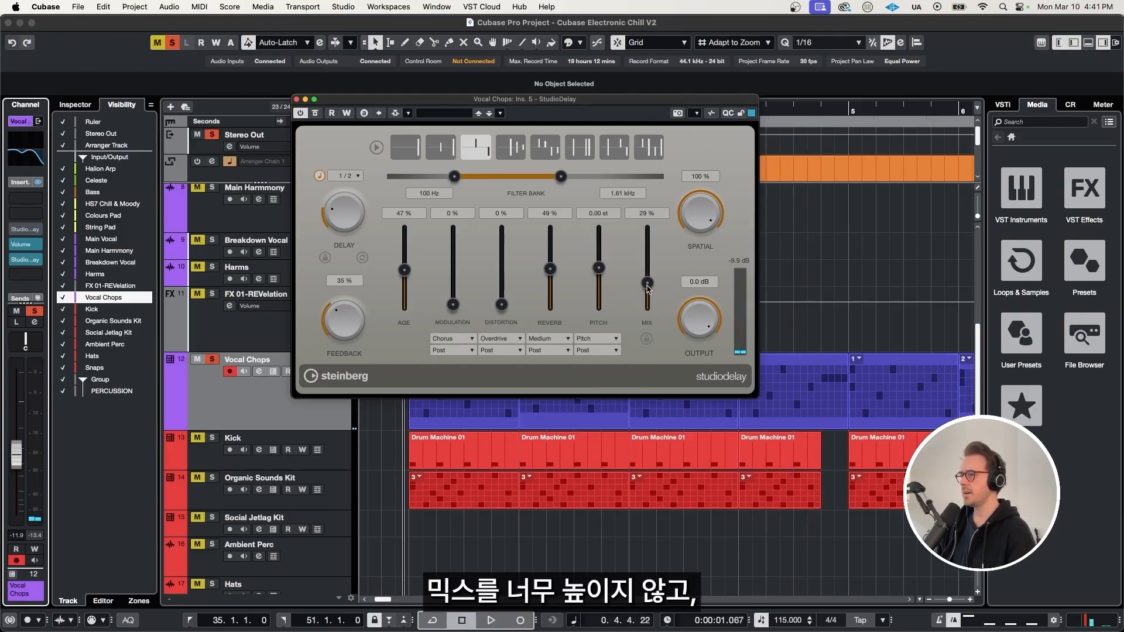
pyautogui.click(32, 256)
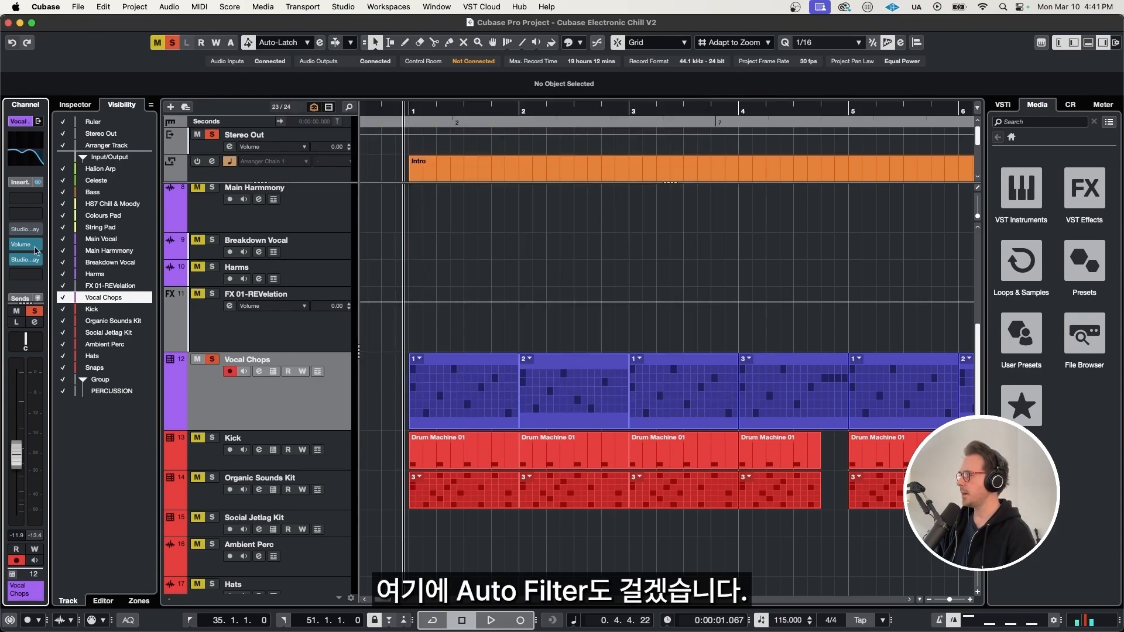
# Add the AutoFilter effect to the next free insert slot of the Vocal Chops channel.
pyautogui.click(23, 279)
pyautogui.write('auto')
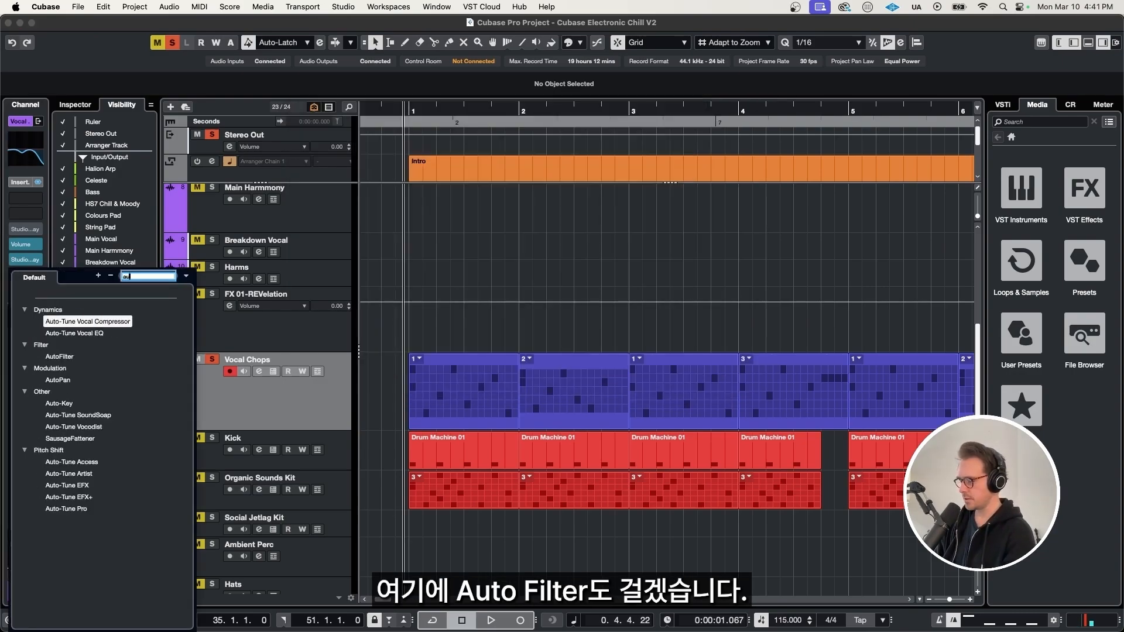
pyautogui.press('Down')
pyautogui.press('Down')
pyautogui.press('Return')
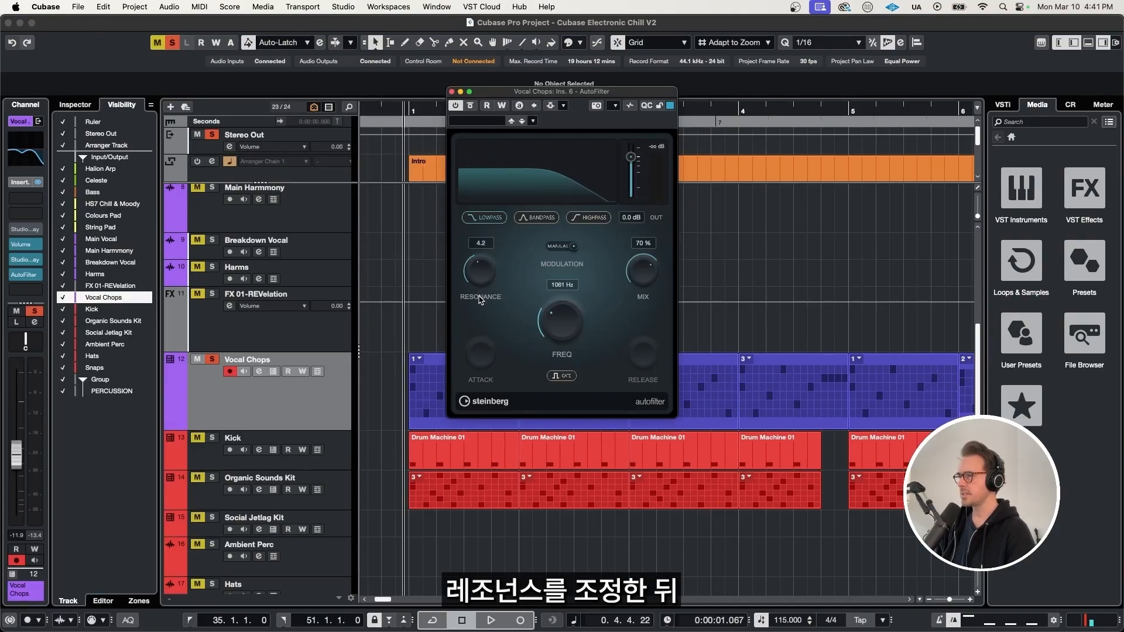
# Set the AutoFilter's resonance to 3.8 and its frequency to about 1.9 kHz, and audition the Vocal Chops.
pyautogui.moveTo(561, 320); pyautogui.dragTo(578, 285)
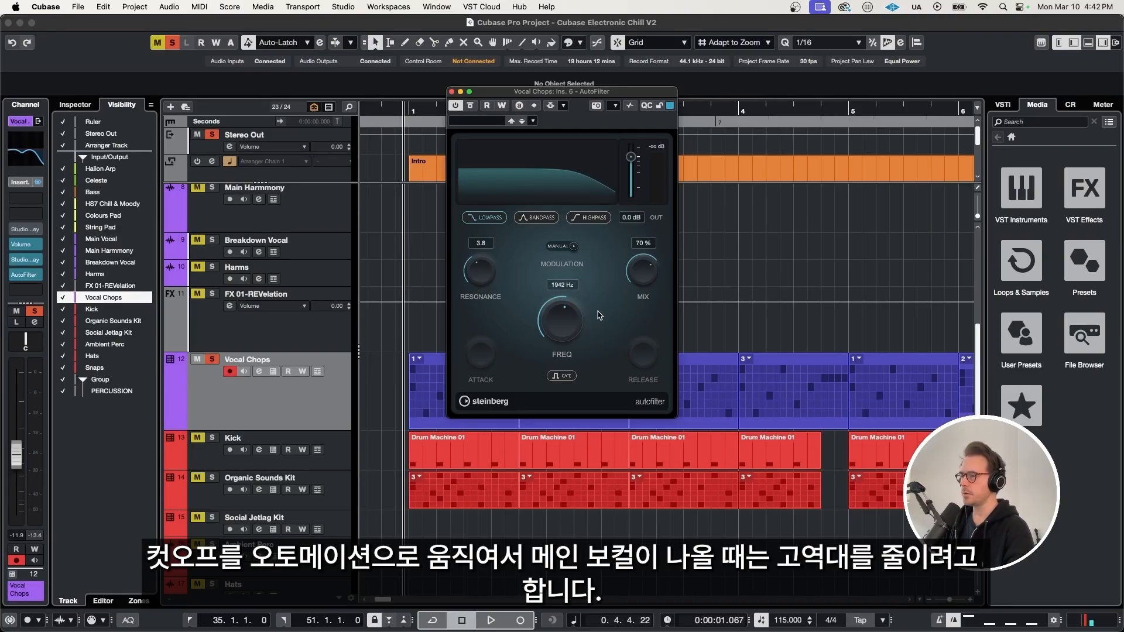
pyautogui.moveTo(599, 315); pyautogui.dragTo(465, 338)
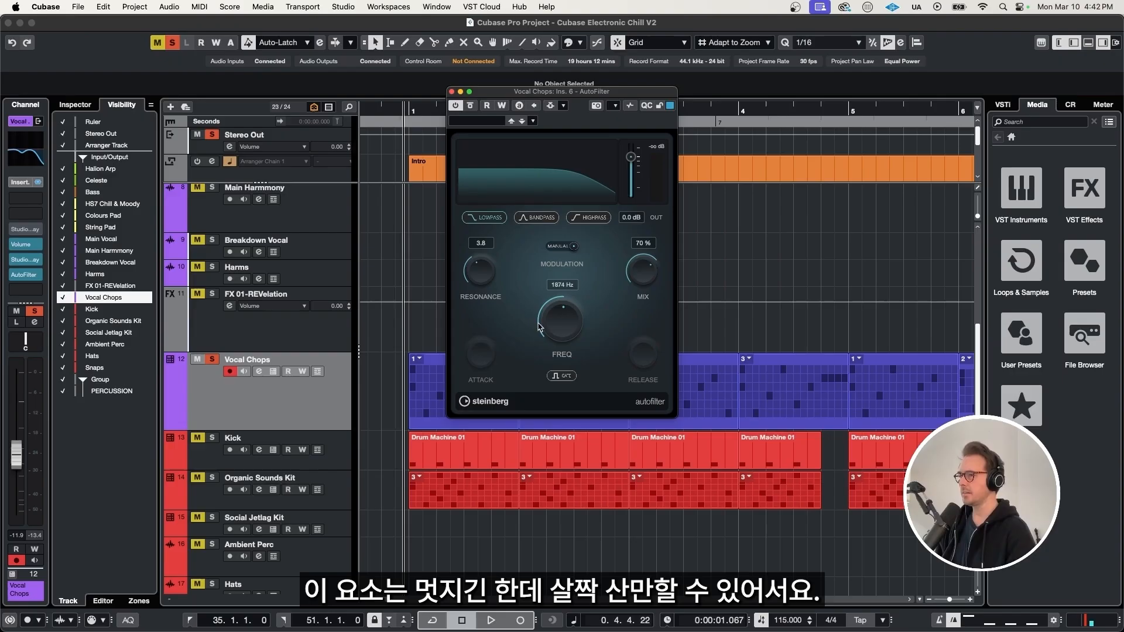
pyautogui.moveTo(540, 328)
pyautogui.mouseDown()
pyautogui.moveTo(584, 293)
pyautogui.moveTo(568, 352)
pyautogui.moveTo(561, 327)
pyautogui.mouseUp()
pyautogui.press('space')
pyautogui.press('space')
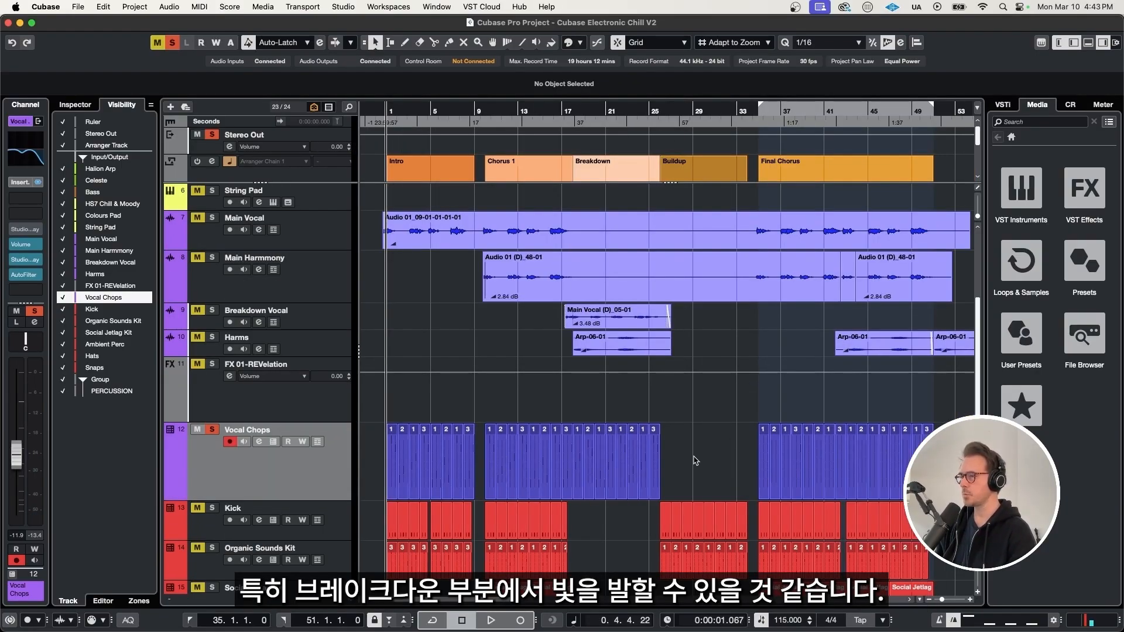
# Draw AutoFilter frequency automation on the Vocal Chops track, rising from 493 Hz in bar 17 to 2188 Hz at bar 18.
pyautogui.moveTo(694, 456); pyautogui.dragTo(571, 447)
pyautogui.press('h')
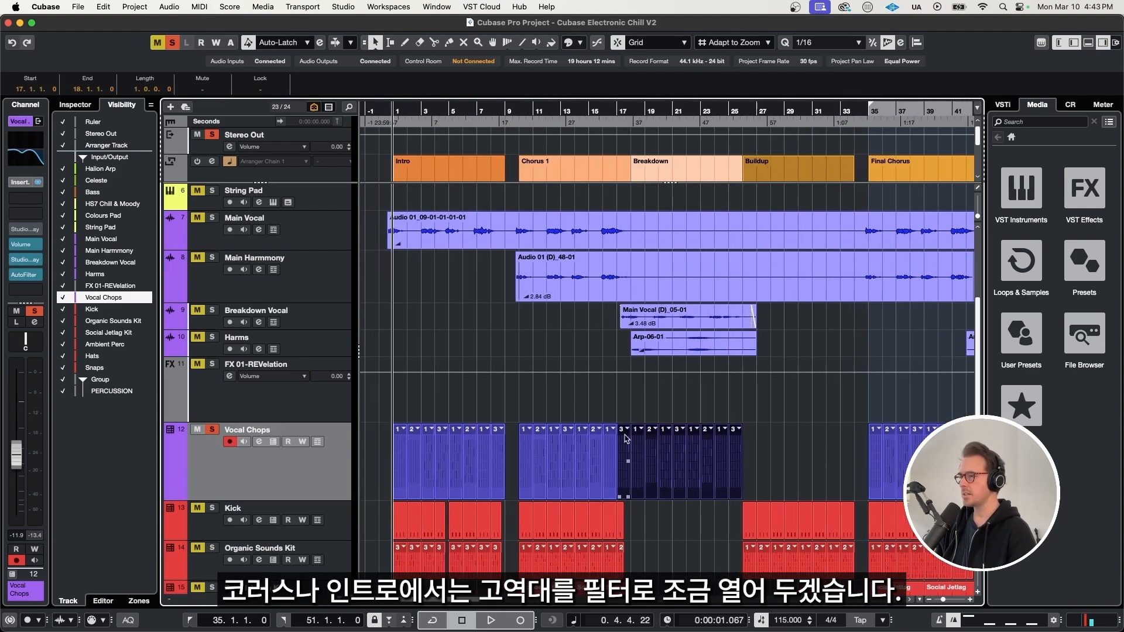
pyautogui.press('g')
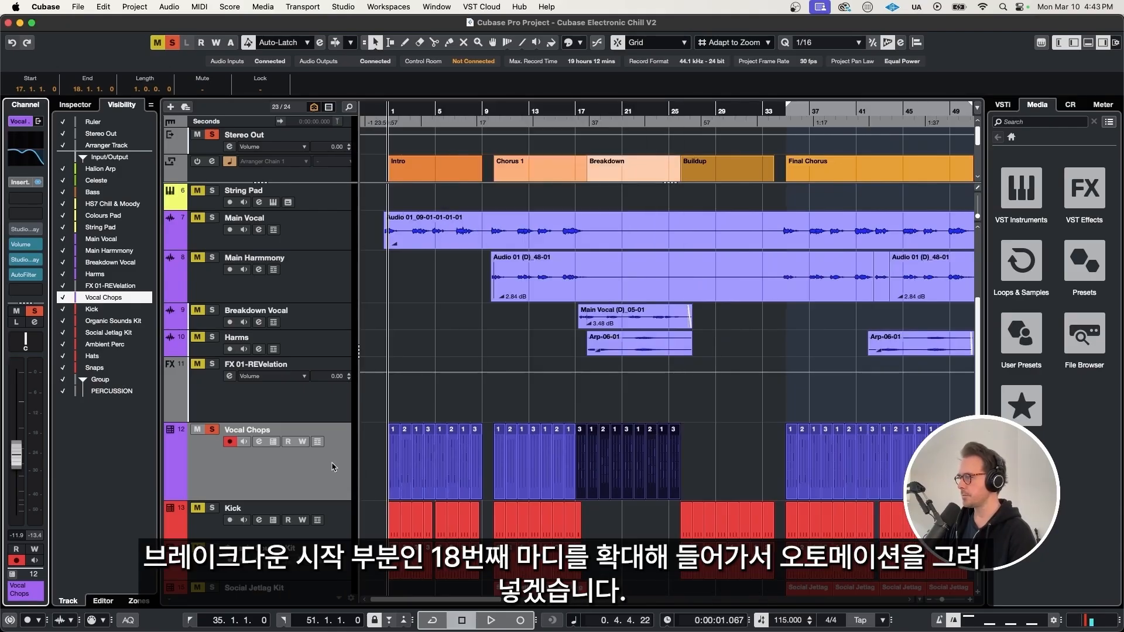
pyautogui.press('a')
pyautogui.press('h')
pyautogui.press('h')
pyautogui.press('h')
pyautogui.press('h')
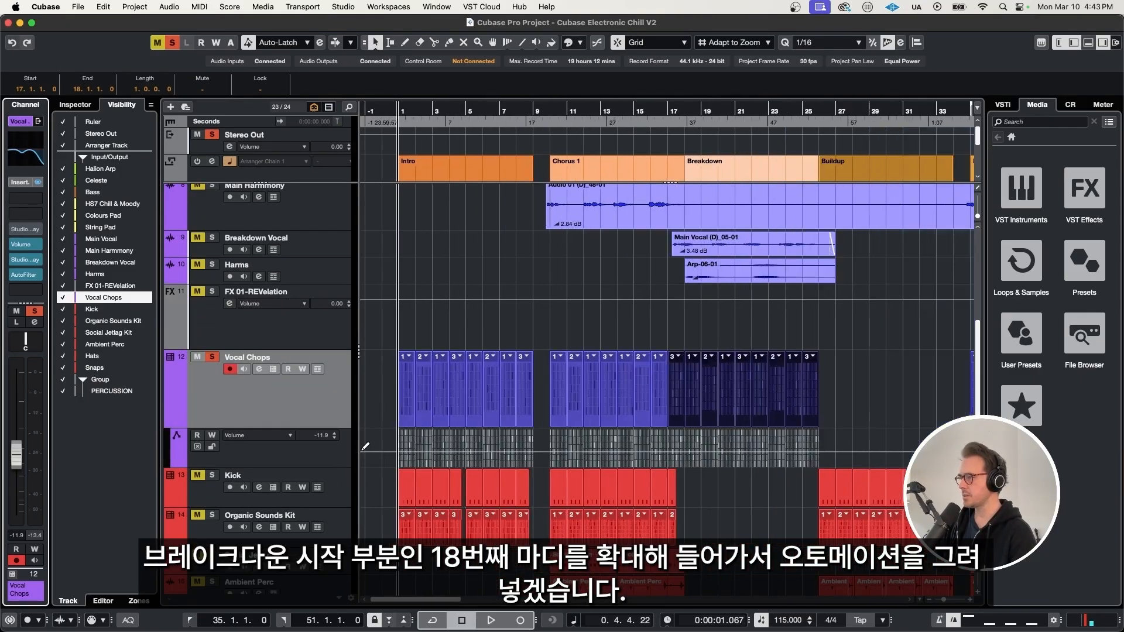
pyautogui.press('h')
pyautogui.press('h')
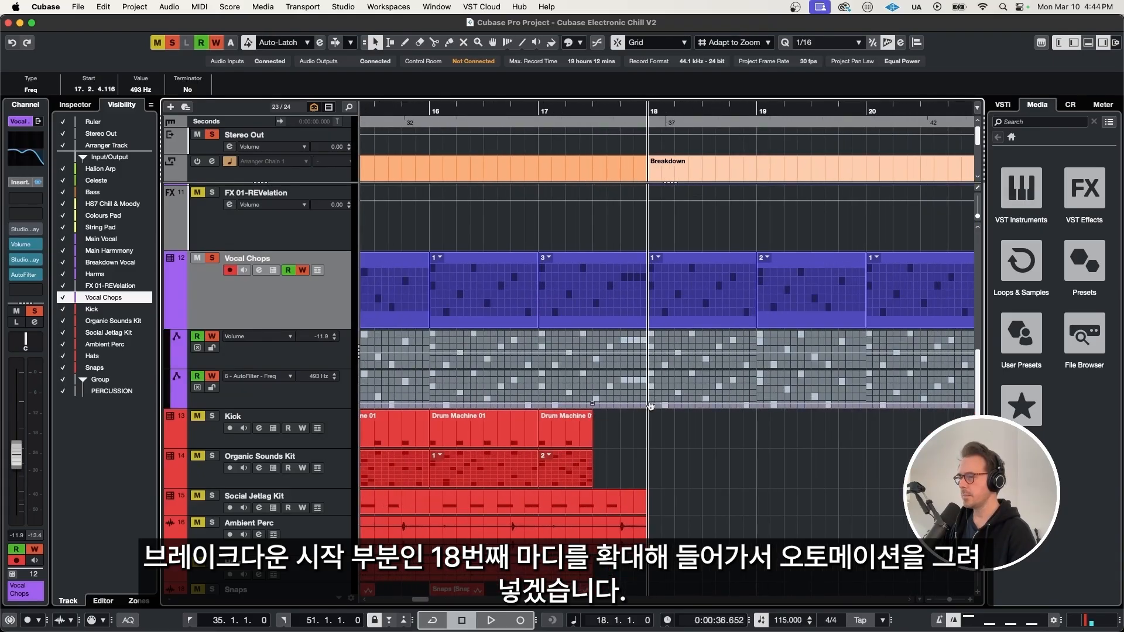
pyautogui.moveTo(650, 405); pyautogui.dragTo(648, 385)
# Play the Vocal Chops from bar 17 into the breakdown to check the filter sweep.
pyautogui.click(552, 111)
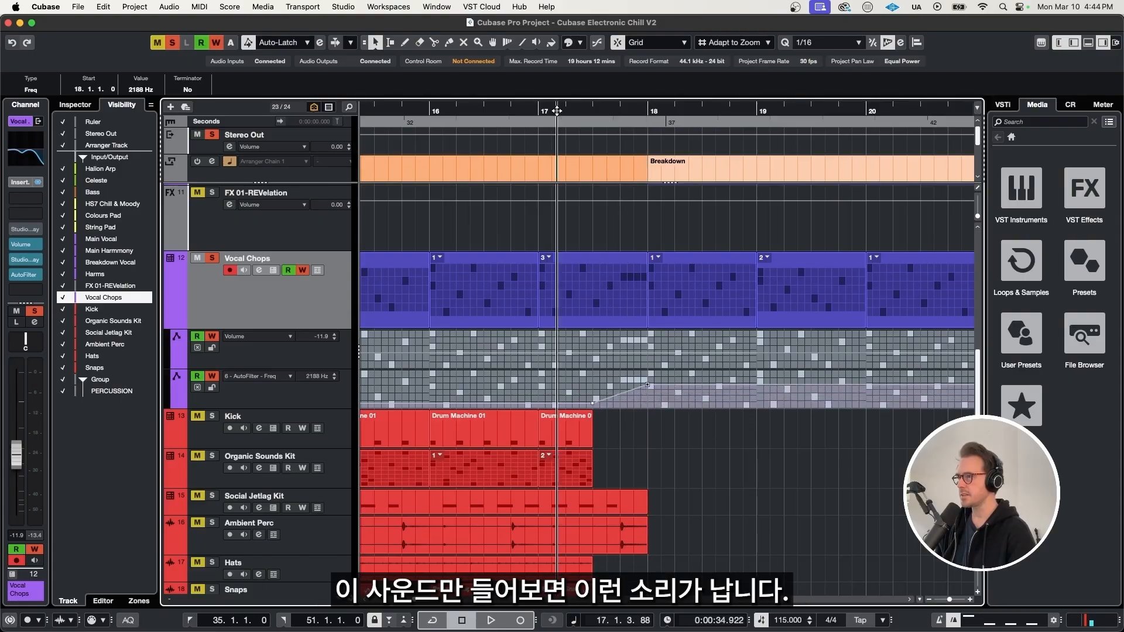
pyautogui.press('space')
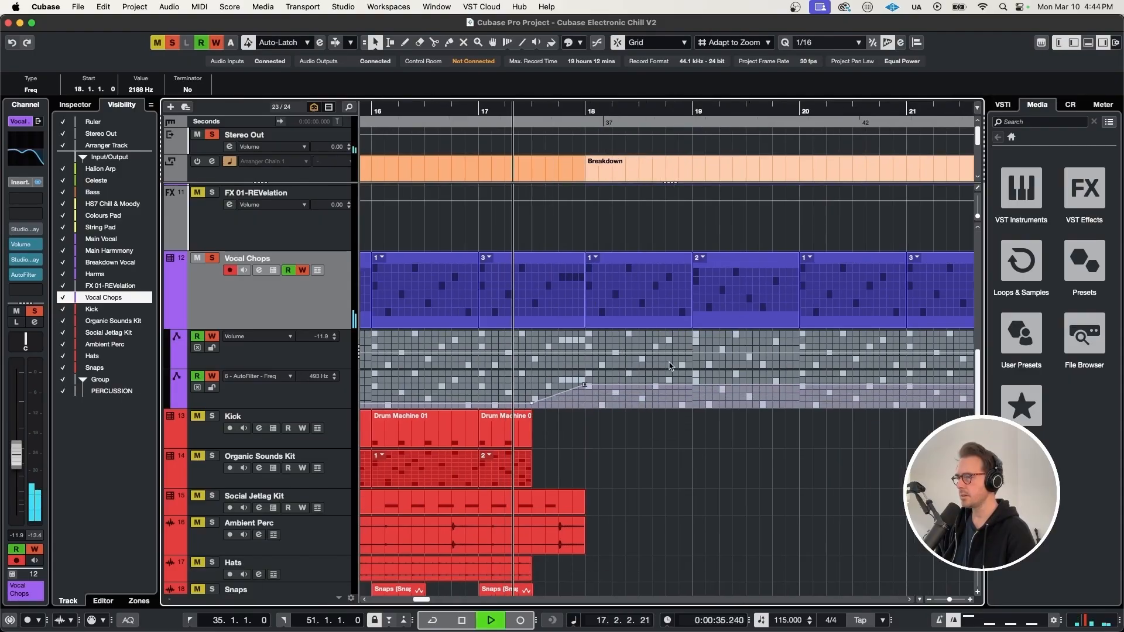
pyautogui.scroll(-1, 667, 383)
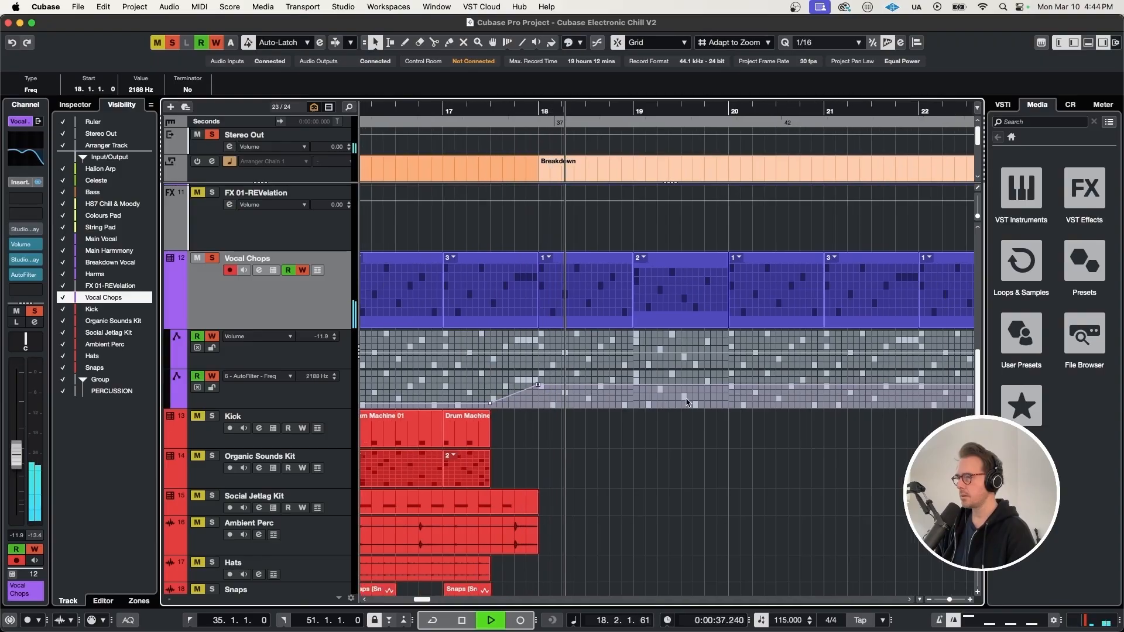
pyautogui.press('space')
# Raise the filter frequency point at bar 18 to about 3008 Hz and move the ramp's 493 Hz start point to bar 17.
pyautogui.click(514, 394)
pyautogui.moveTo(539, 386); pyautogui.dragTo(540, 375)
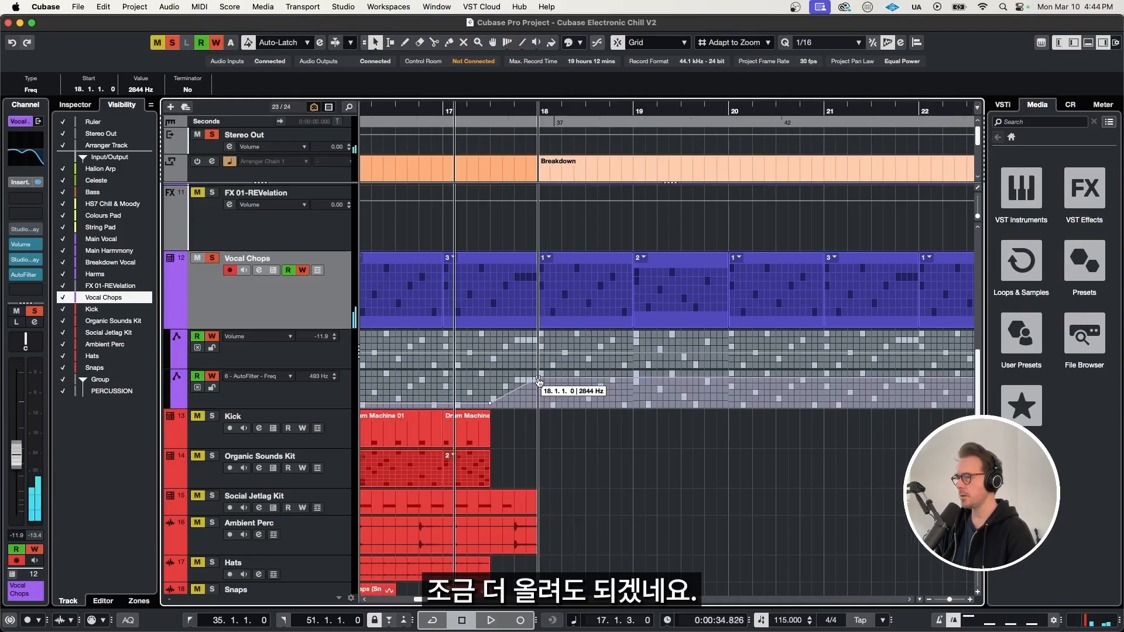
pyautogui.moveTo(490, 402); pyautogui.dragTo(445, 406)
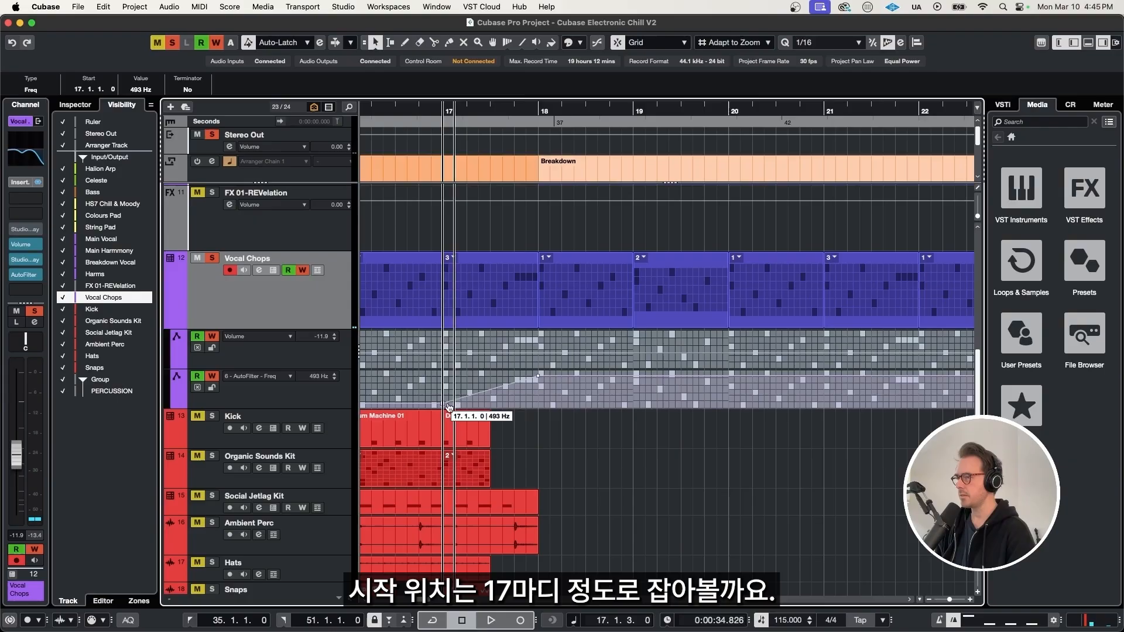
# Audition the adjusted filter sweep from bar 17 through the start of the breakdown.
pyautogui.press('space')
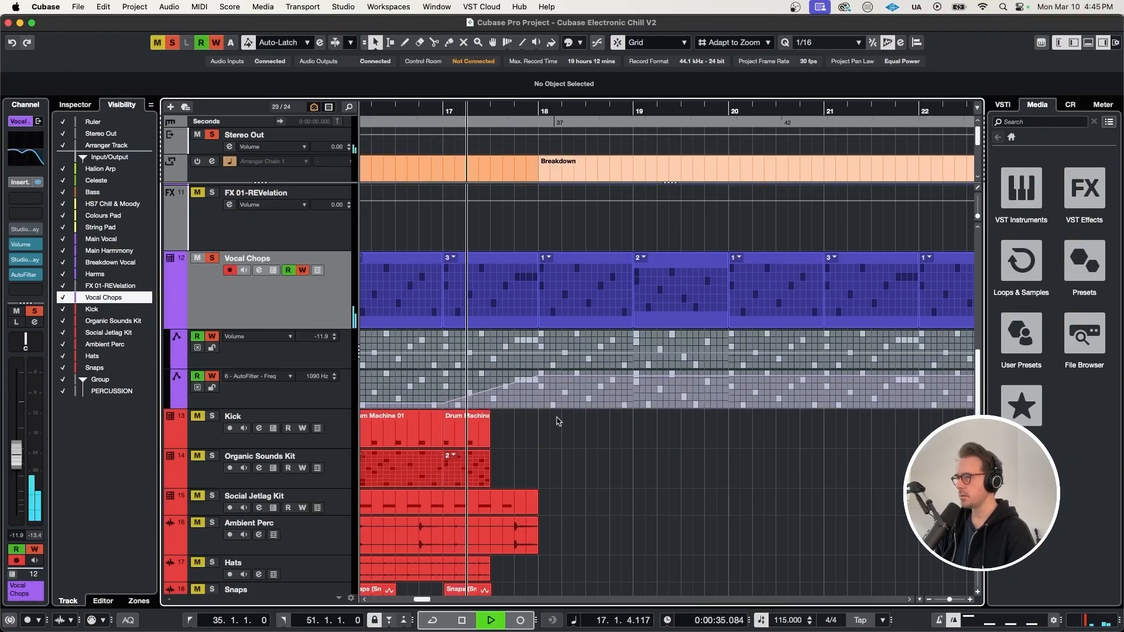
pyautogui.press('g')
pyautogui.press('g')
pyautogui.press('g')
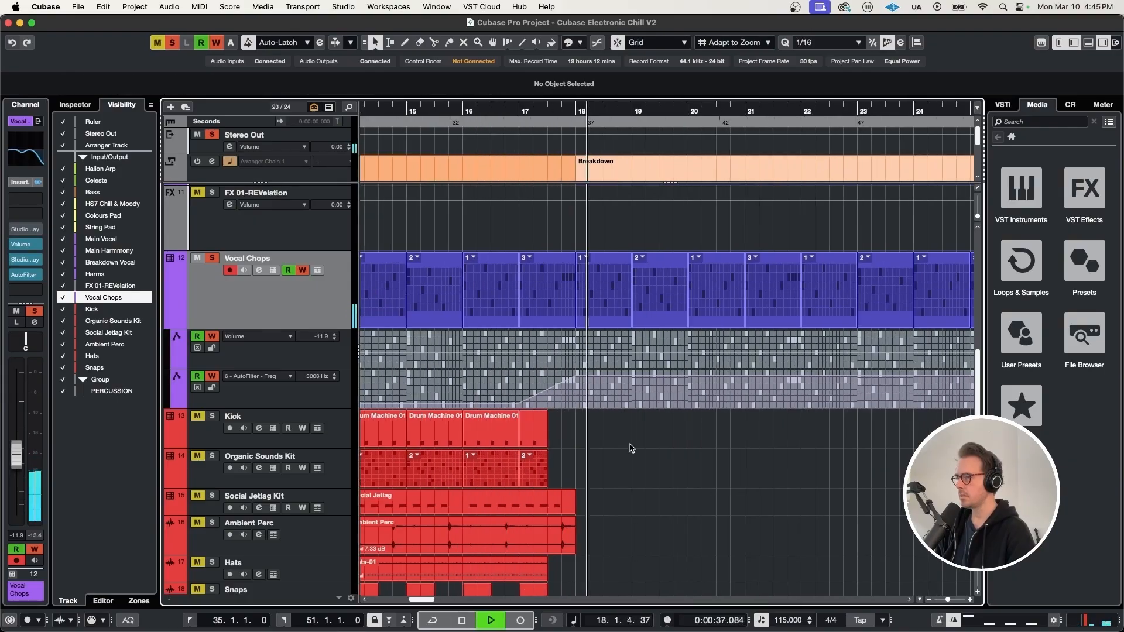
pyautogui.press('g')
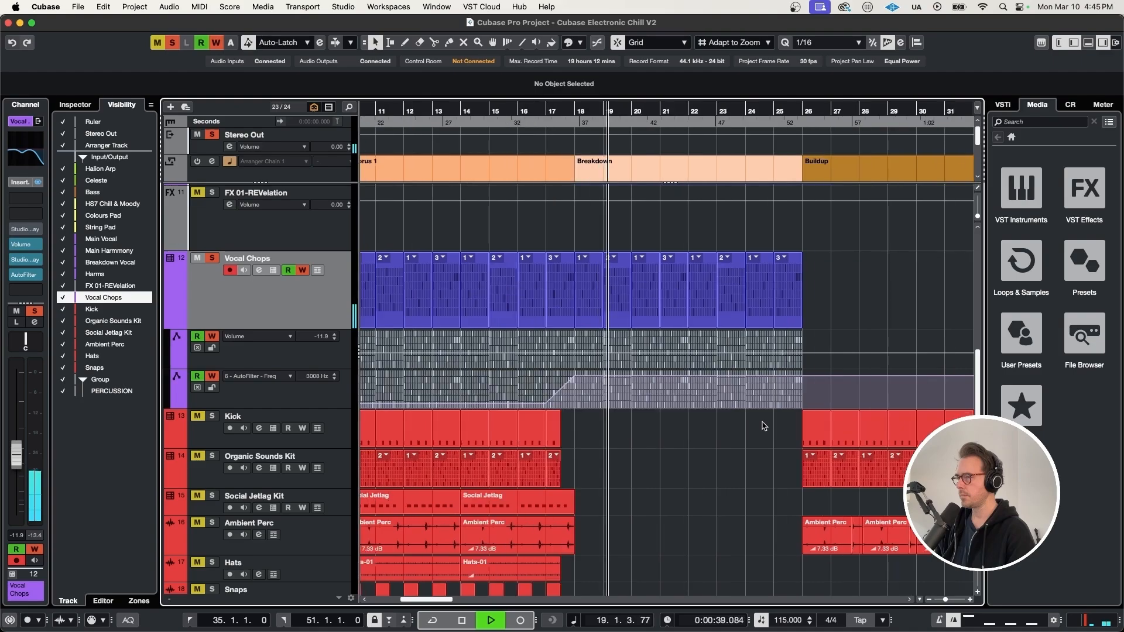
pyautogui.press('space')
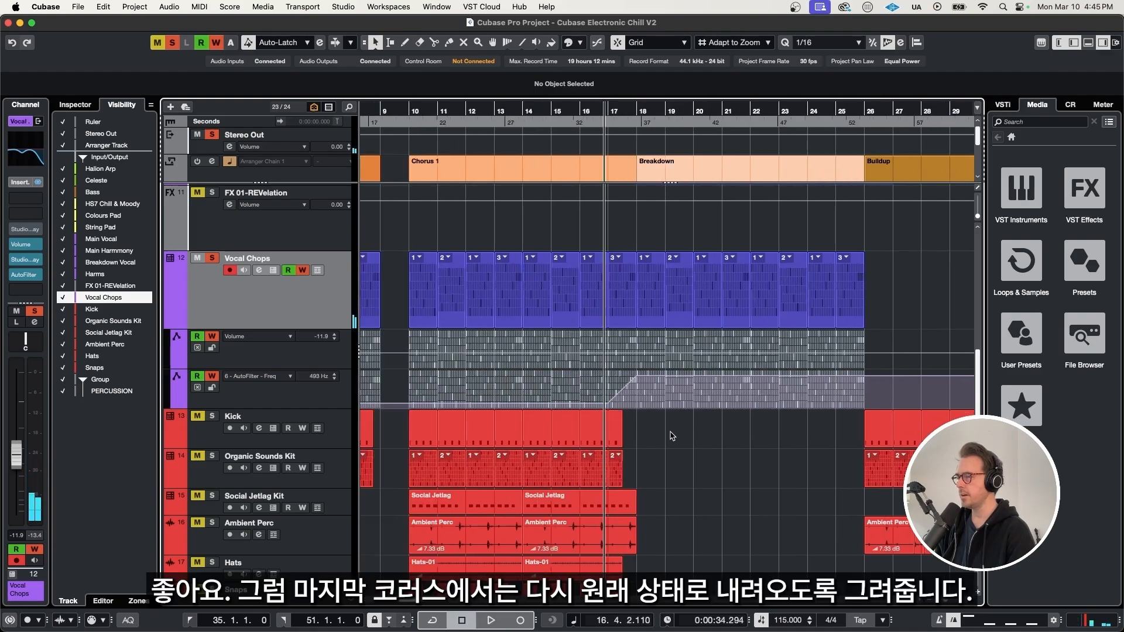
# Bring the AutoFilter frequency automation on the Vocal Chops back down at the final chorus.
pyautogui.hscroll(10, 761, 409)
pyautogui.moveTo(808, 368); pyautogui.dragTo(810, 393)
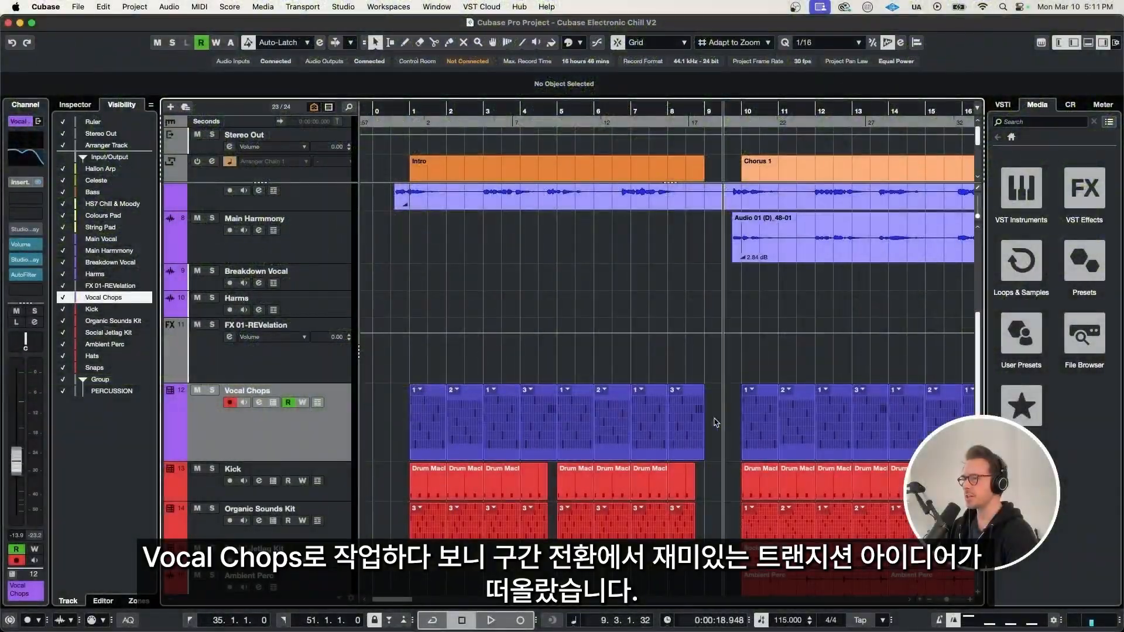
# Play the full arrangement from bar 8 to examine the transition from the intro into Chorus 1.
pyautogui.hotkey('shift', 'f')
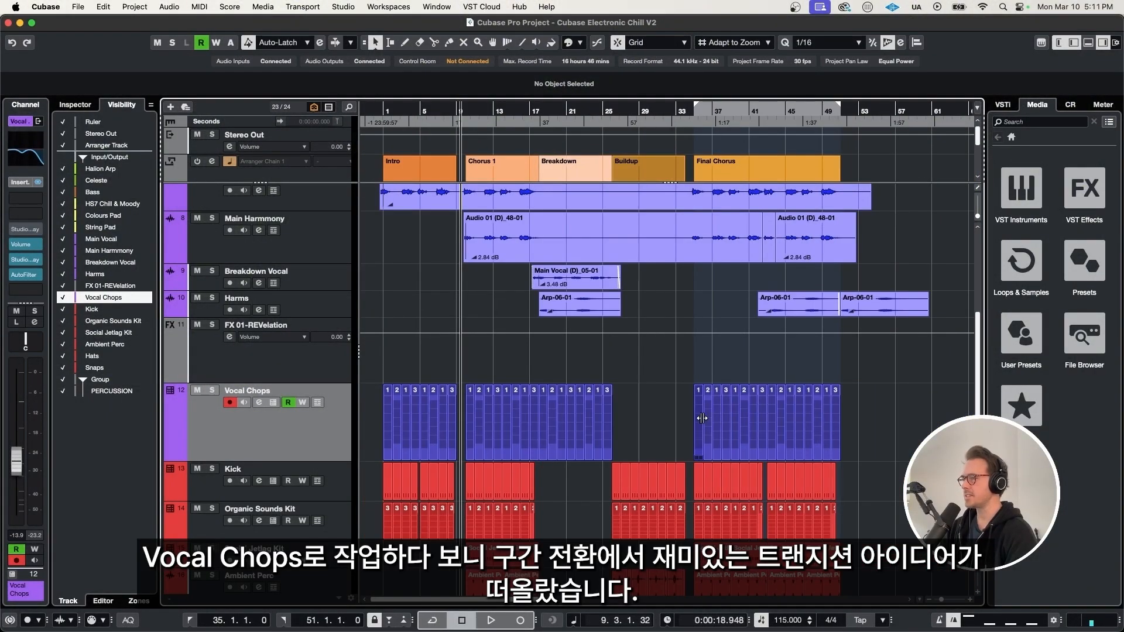
pyautogui.press('g')
pyautogui.press('g')
pyautogui.press('g')
pyautogui.press('g')
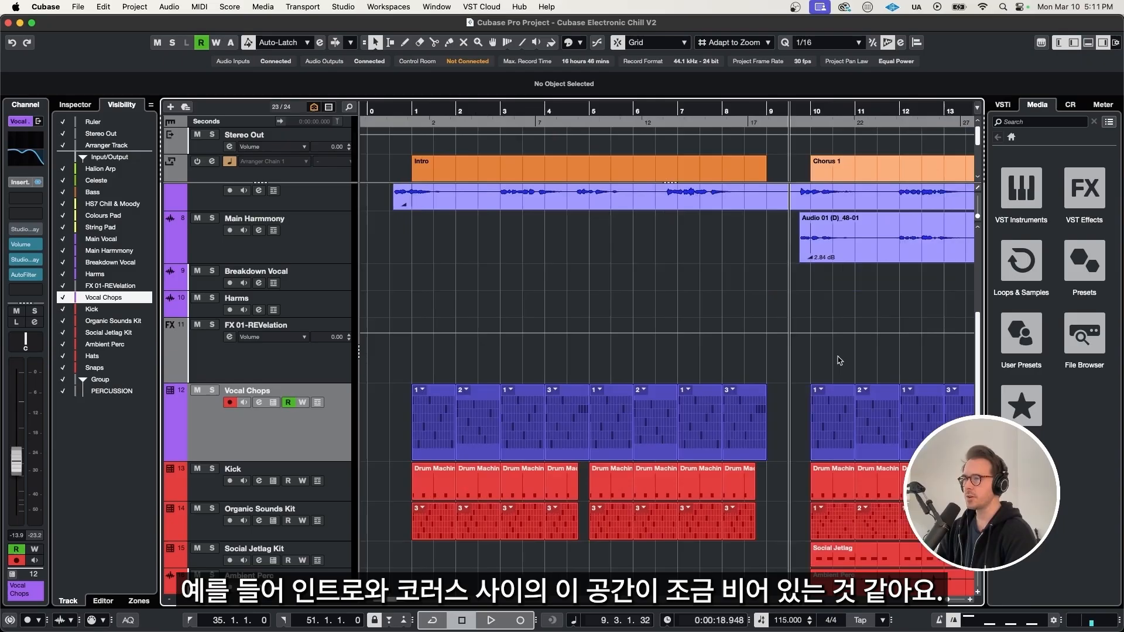
pyautogui.press('KP_Subtract')
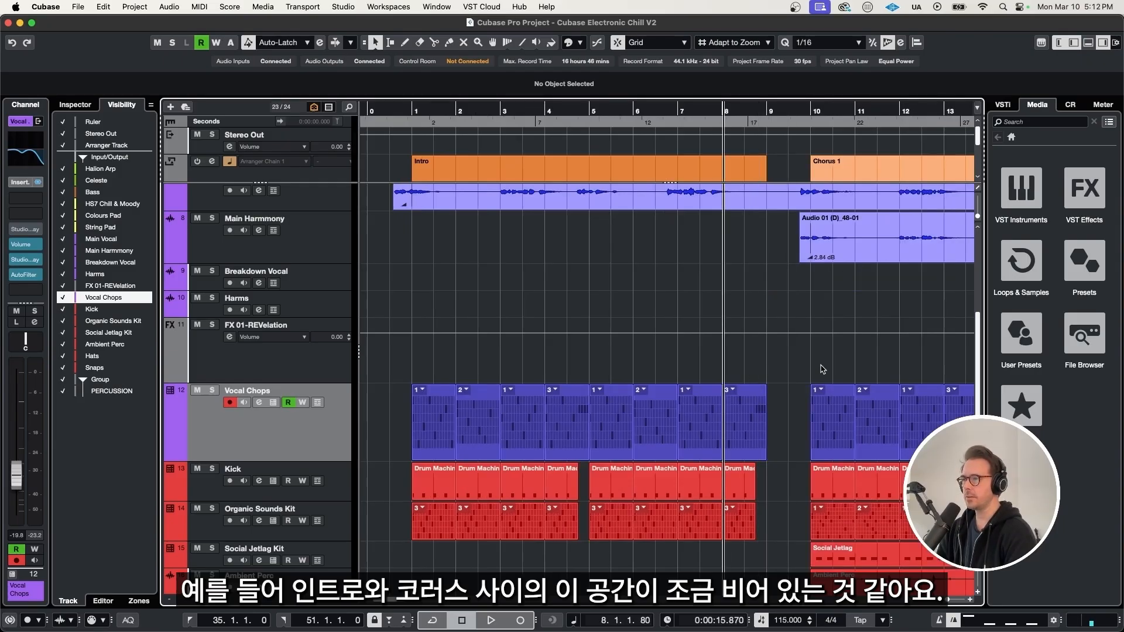
pyautogui.press('space')
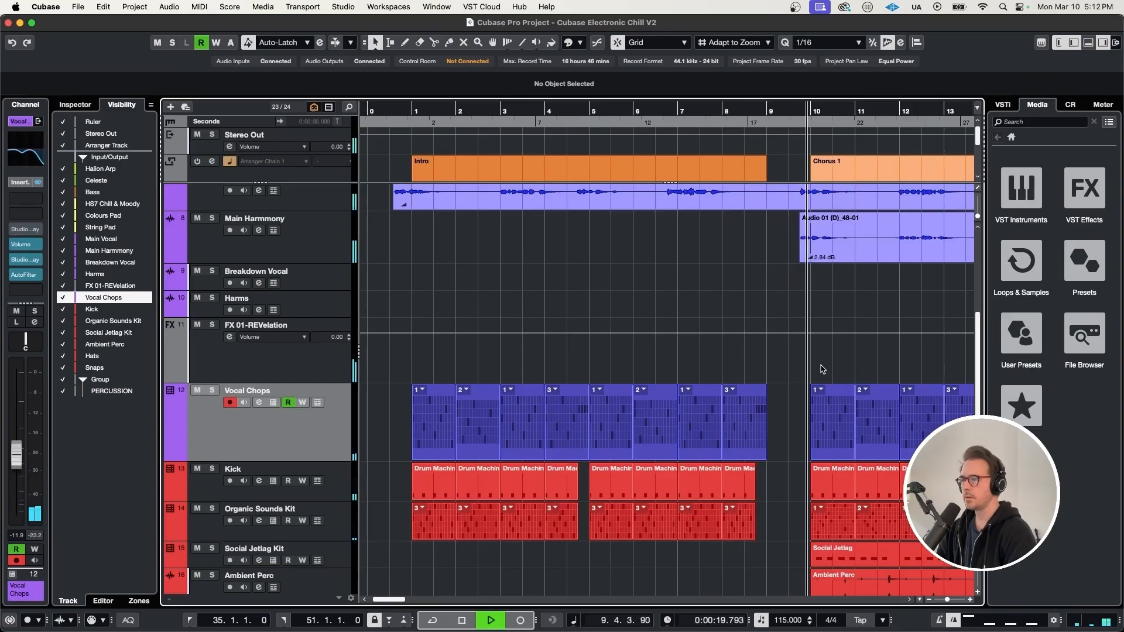
pyautogui.scroll(-1, 834, 368)
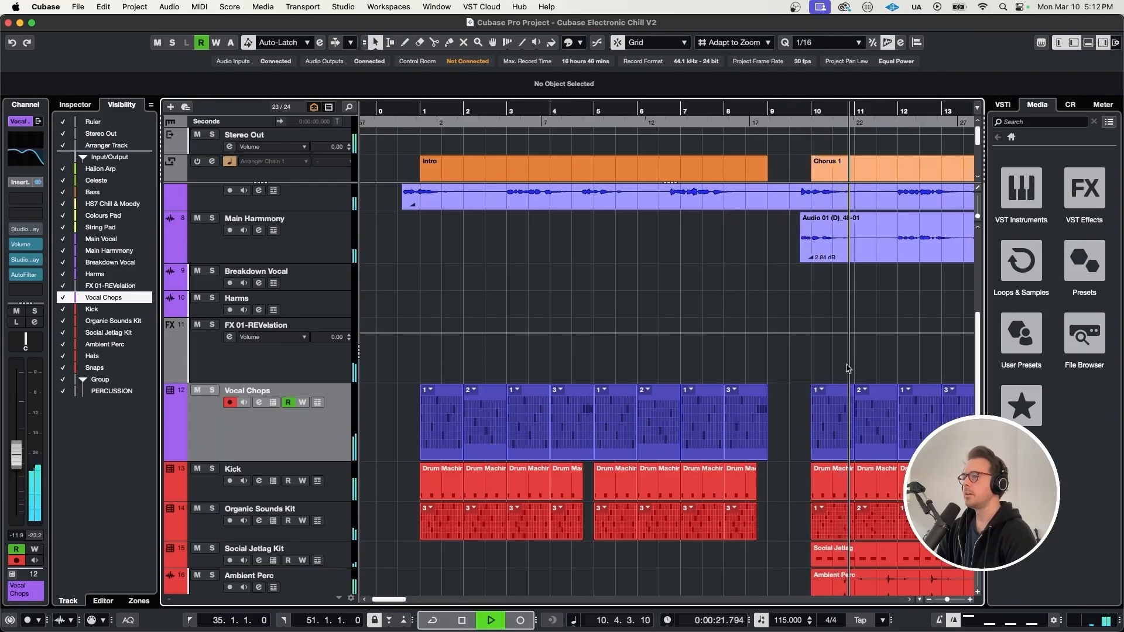
pyautogui.press('space')
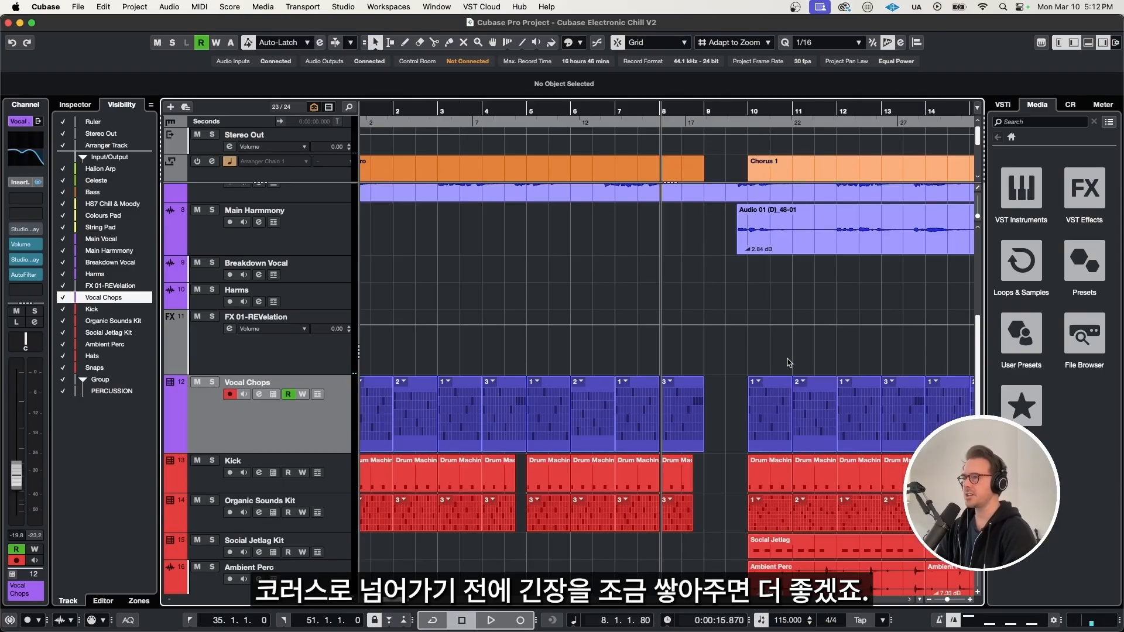
# Select the Vocal Chops pattern at bar 8, just before the intro ends, and open the channel's active StudioDelay insert.
pyautogui.scroll(3, 729, 386)
pyautogui.click(588, 387)
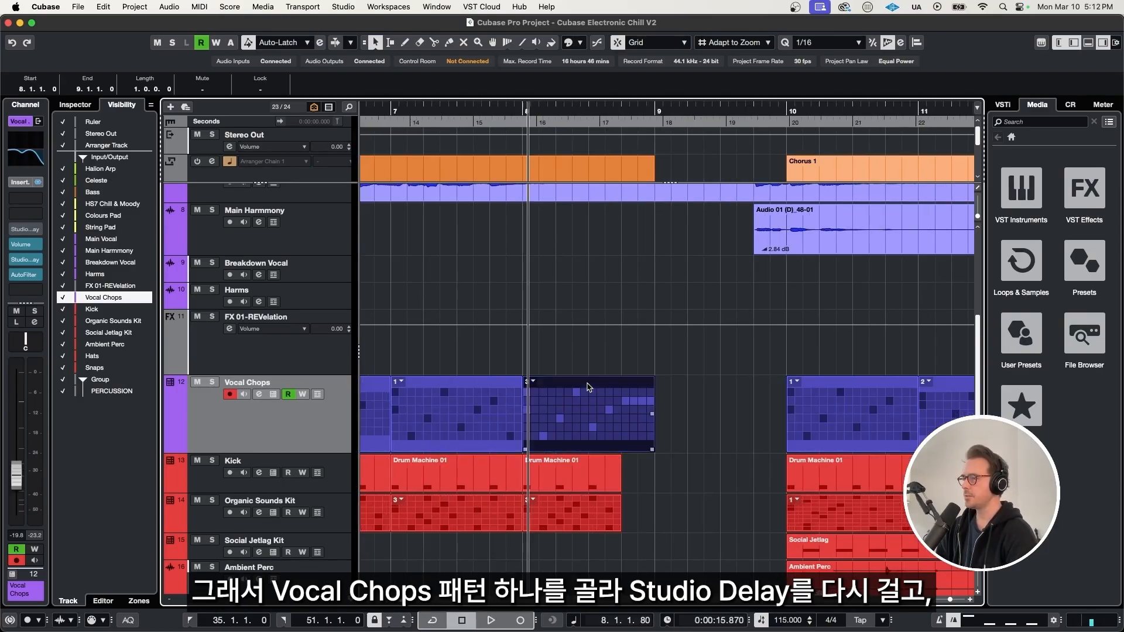
pyautogui.click(521, 358)
pyautogui.click(633, 389)
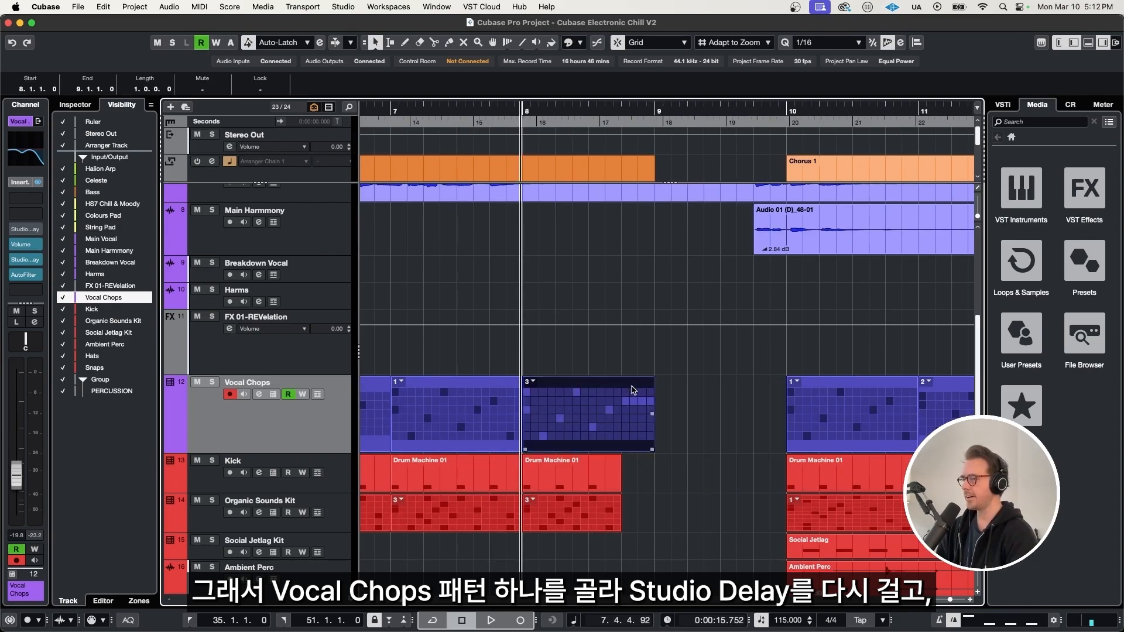
pyautogui.click(26, 260)
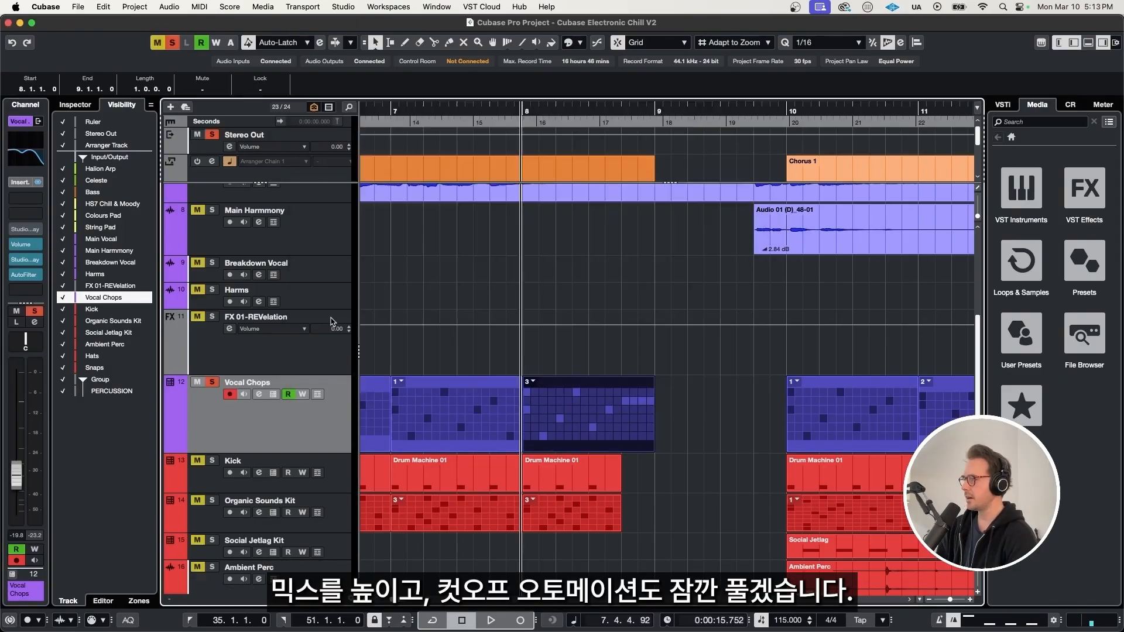
# Raise the Vocal Chops' AutoFilter frequency automation before Chorus 1 to about 1258 Hz and reselect the pattern at bar 8.
pyautogui.press('a')
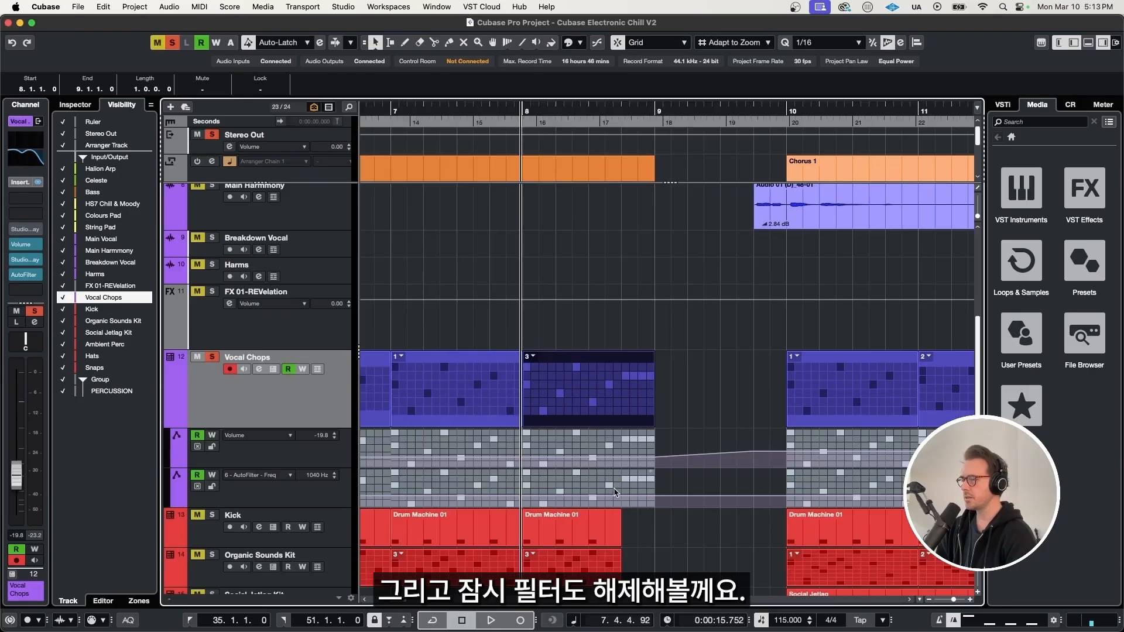
pyautogui.click(676, 496)
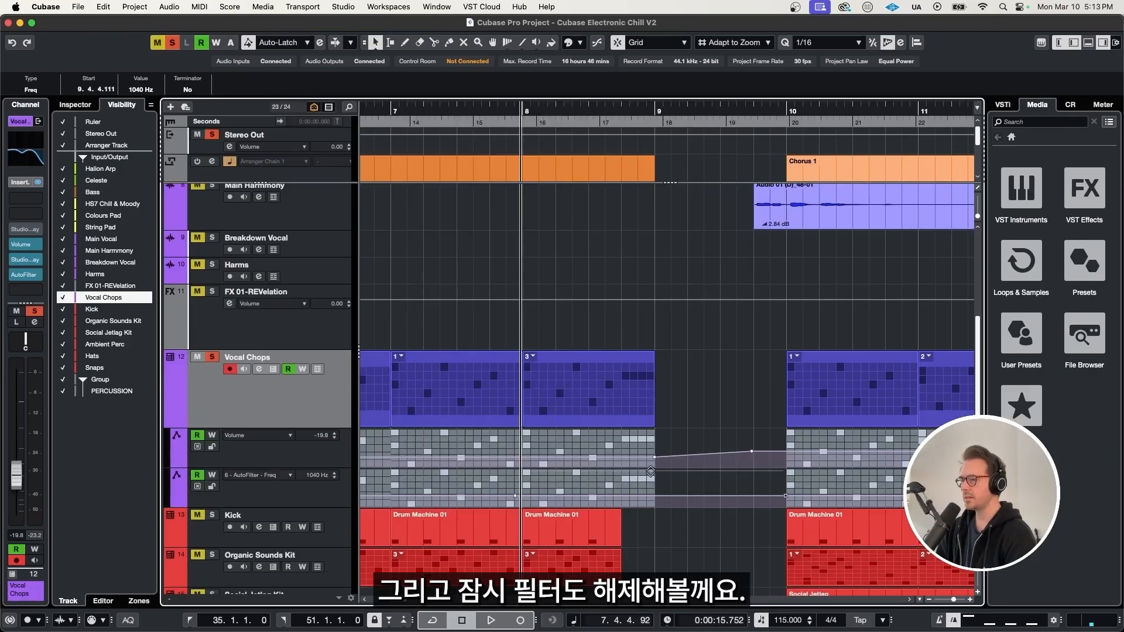
pyautogui.moveTo(651, 472); pyautogui.dragTo(651, 454)
pyautogui.click(593, 369)
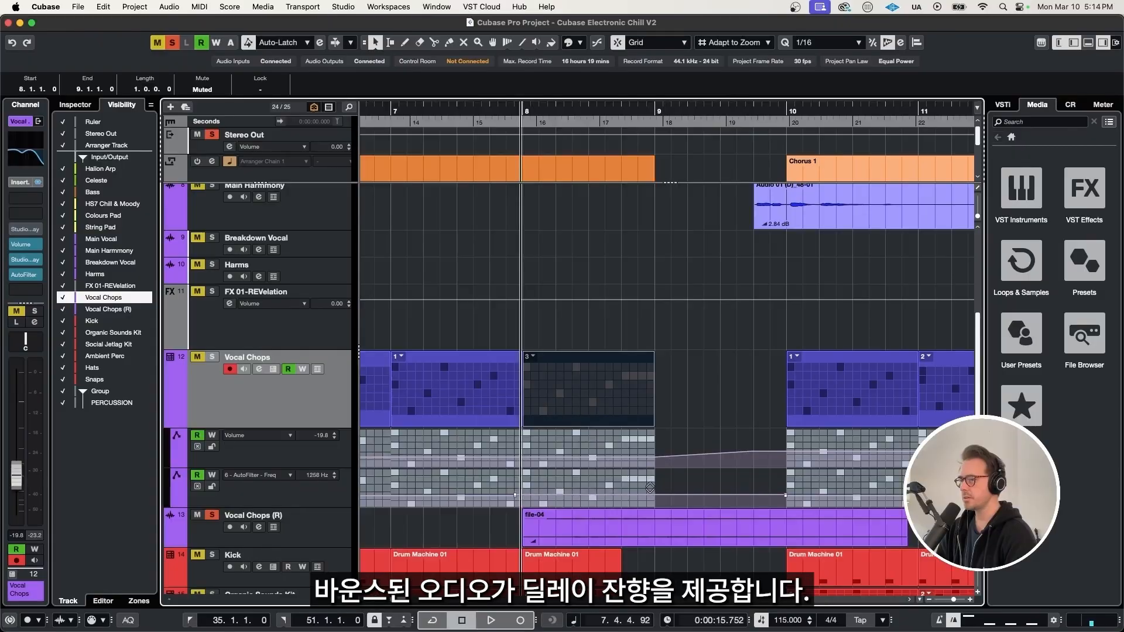
# Trim the bounced audio on the Vocal Chops (R) track to start at bar 9, keeping only the delay tail.
pyautogui.moveTo(329, 469); pyautogui.dragTo(332, 514)
pyautogui.scroll(2, 646, 490)
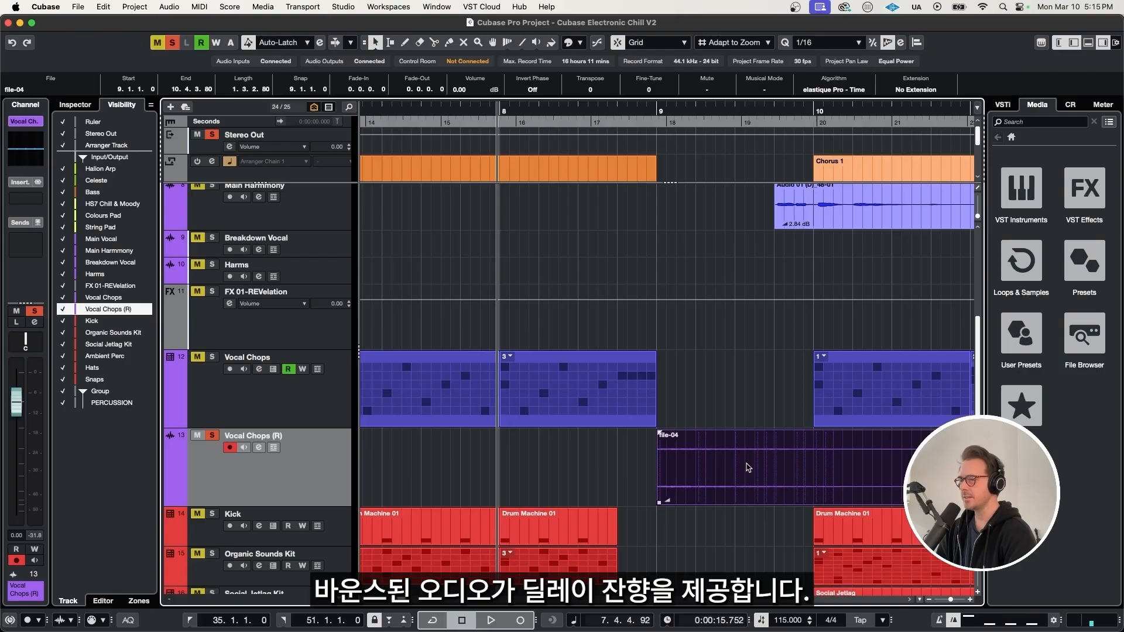
pyautogui.scroll(-1, 696, 454)
pyautogui.scroll(1, 652, 468)
pyautogui.scroll(-1, 638, 470)
pyautogui.click(565, 470)
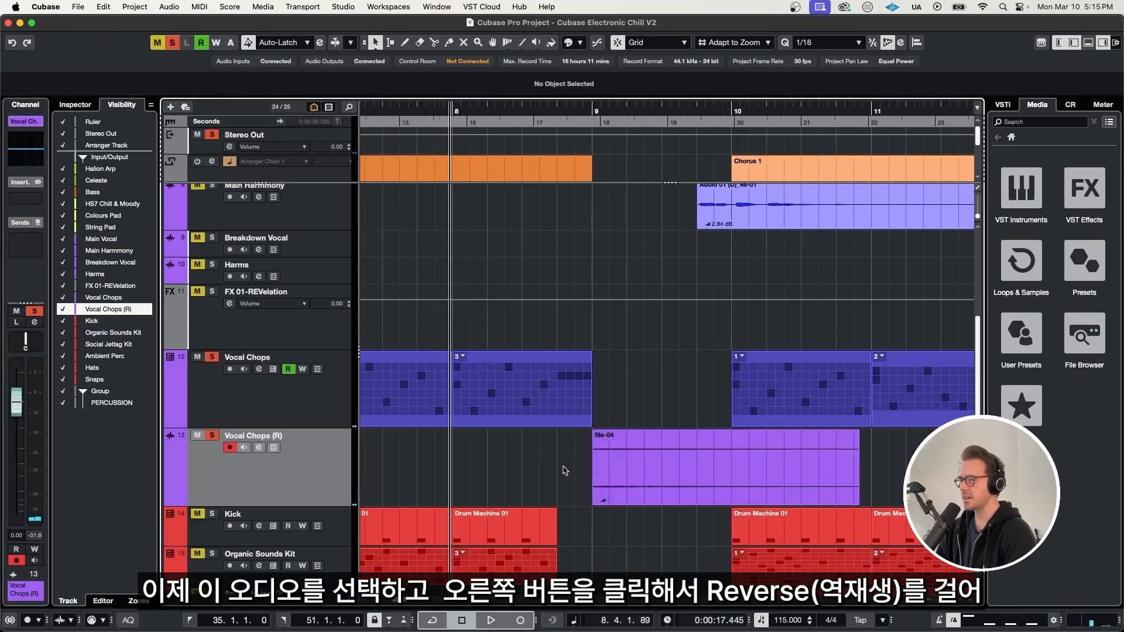
# Reverse the bounced delay-tail audio on the Vocal Chops (R) track.
pyautogui.click(636, 446)
pyautogui.rightClick(637, 445)
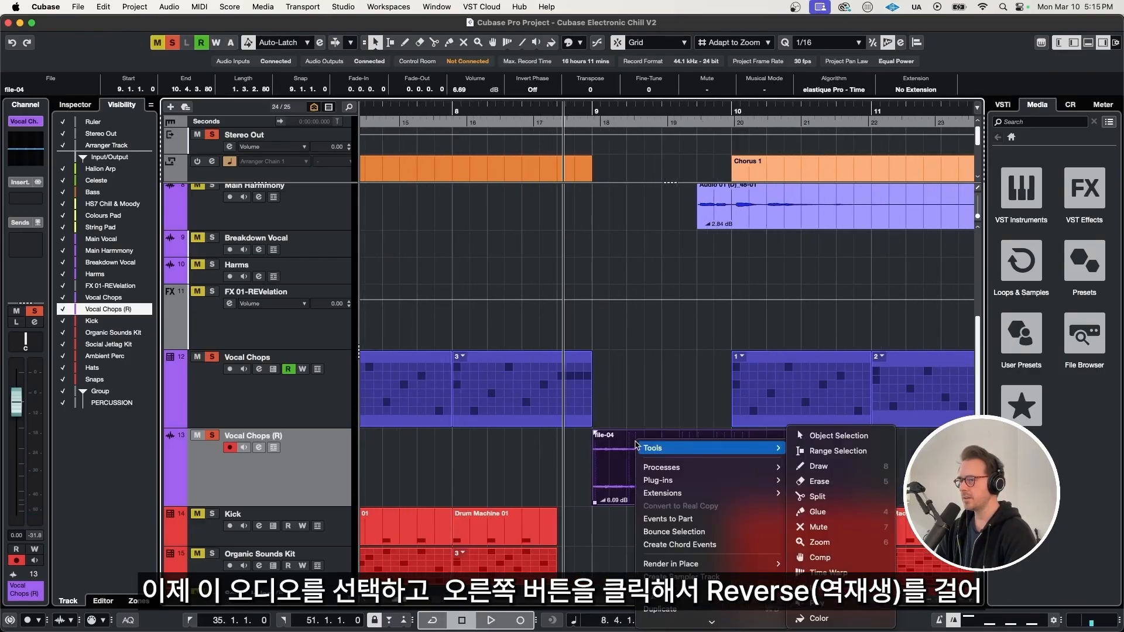
pyautogui.moveTo(656, 468)
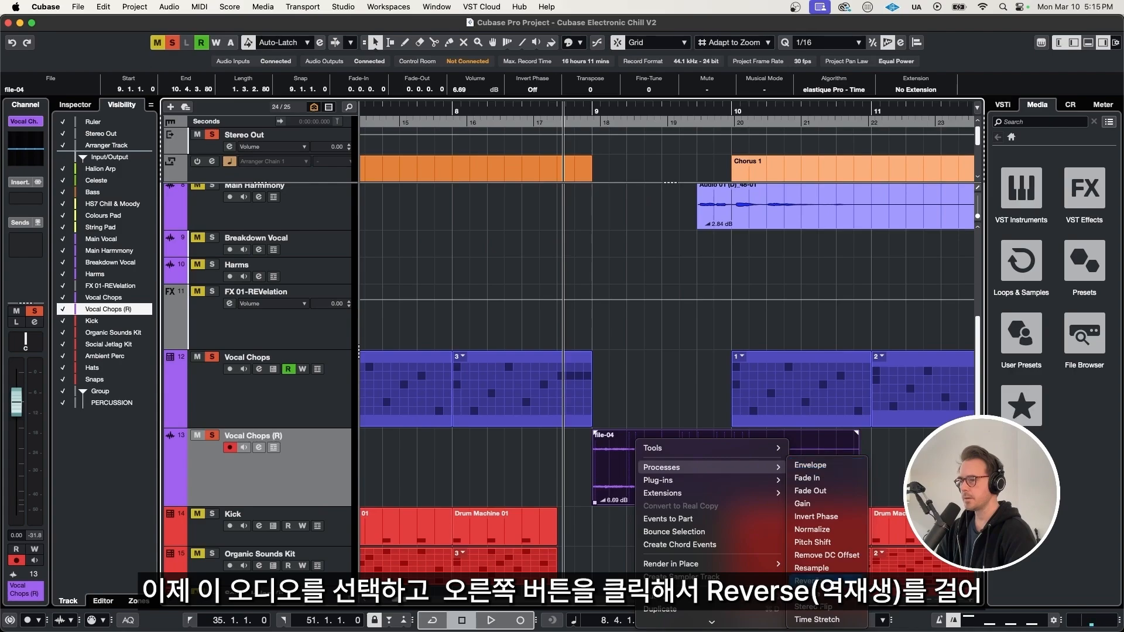
pyautogui.click(823, 580)
# Place the reversed audio so it ends at 9.4.1, where the main vocal enters, and trim its start to about 8.3.1.
pyautogui.moveTo(834, 467); pyautogui.dragTo(676, 466)
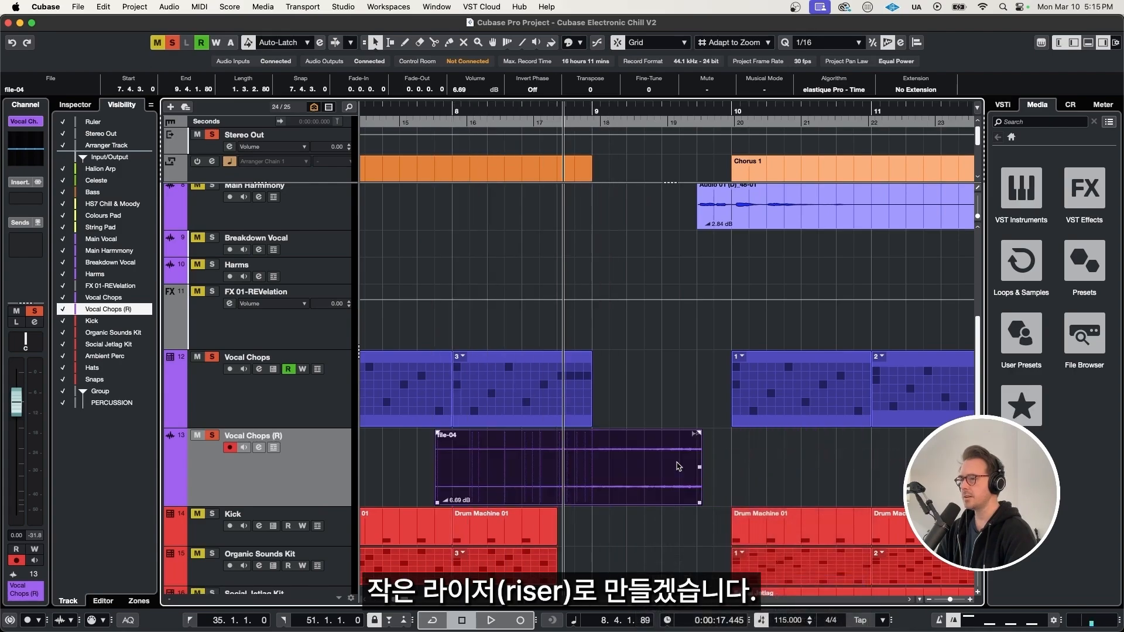
pyautogui.scroll(1, 695, 467)
pyautogui.click(696, 108)
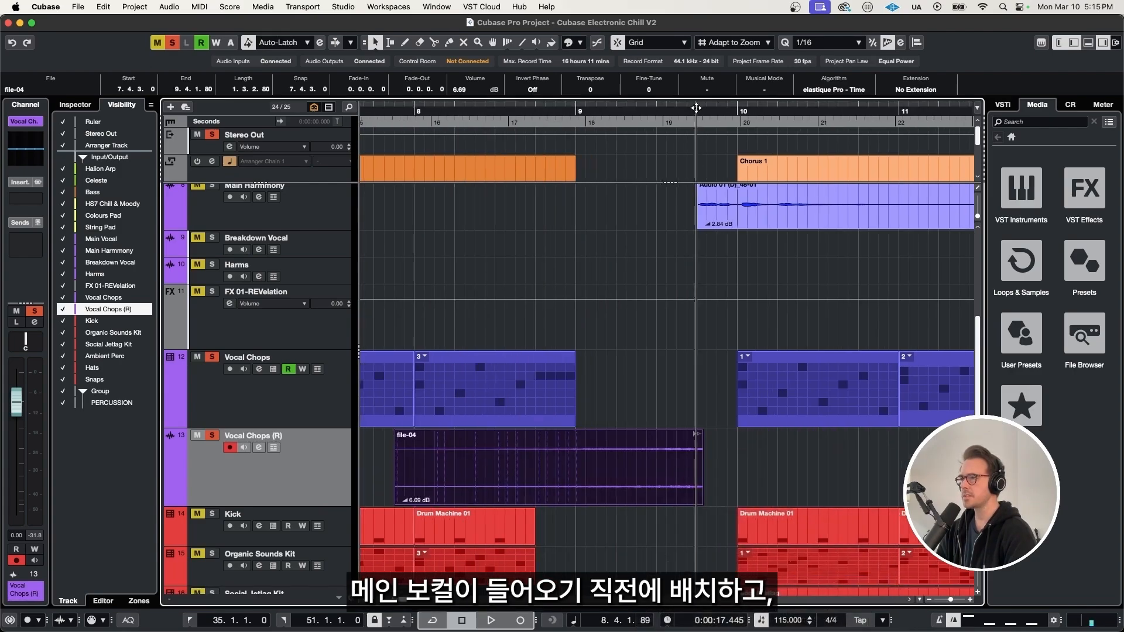
pyautogui.scroll(2, 697, 234)
pyautogui.moveTo(577, 468); pyautogui.dragTo(536, 468)
pyautogui.scroll(4, 569, 466)
pyautogui.moveTo(727, 459); pyautogui.dragTo(755, 464)
# Give the reversed audio a slow-rising curved fade-in over nearly its full length and raise its event volume to 14.38 dB.
pyautogui.moveTo(528, 432); pyautogui.dragTo(775, 450)
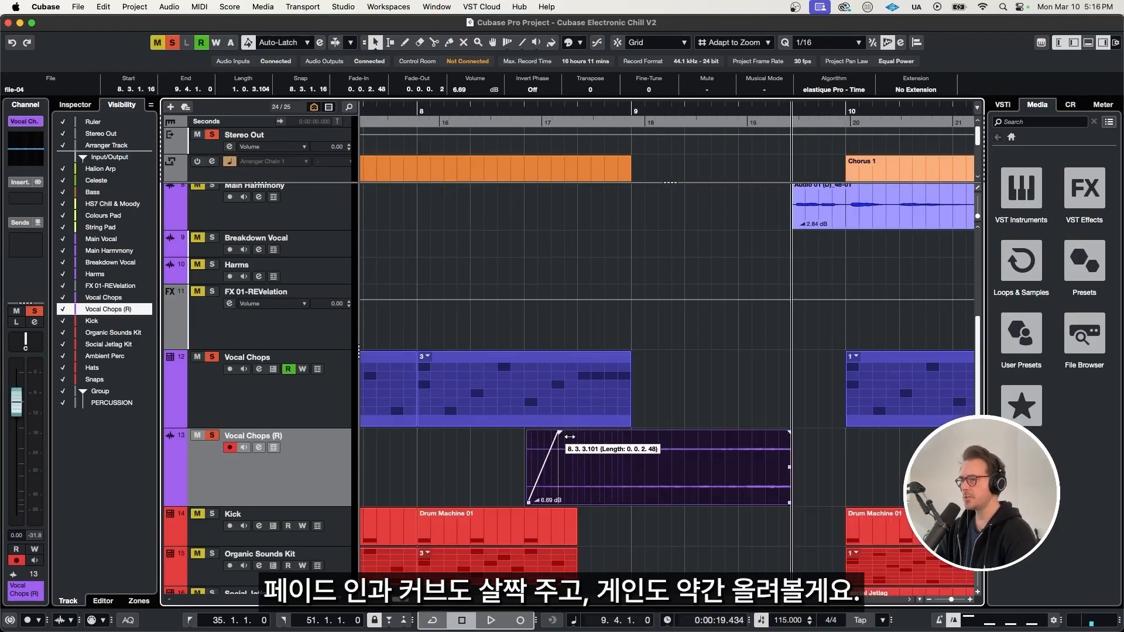
pyautogui.doubleClick(767, 463)
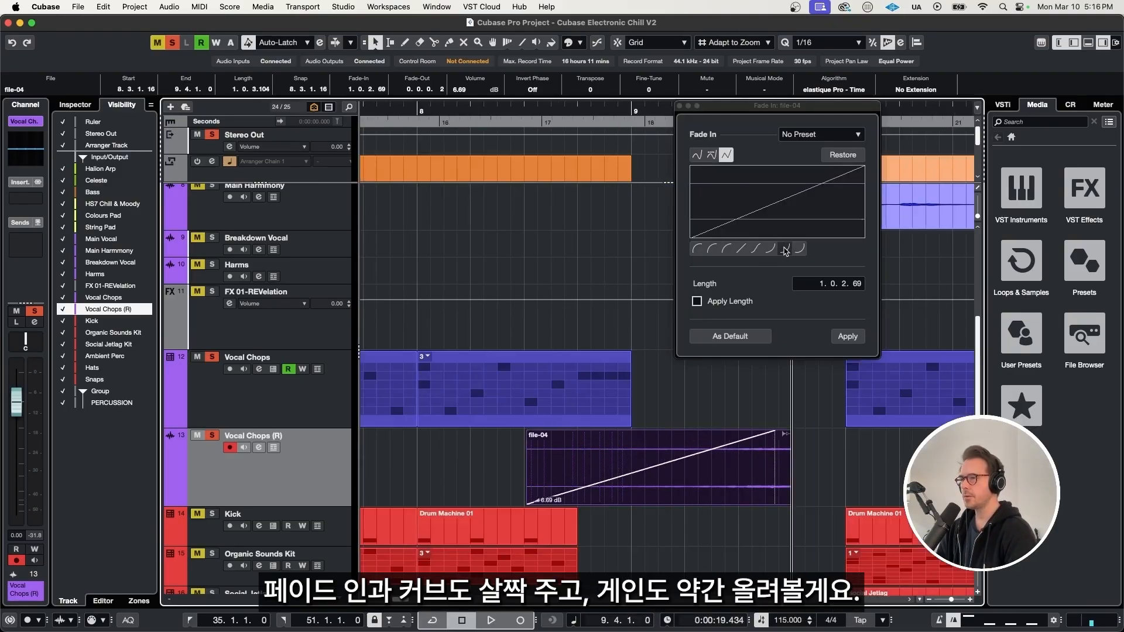
pyautogui.click(786, 252)
pyautogui.click(847, 336)
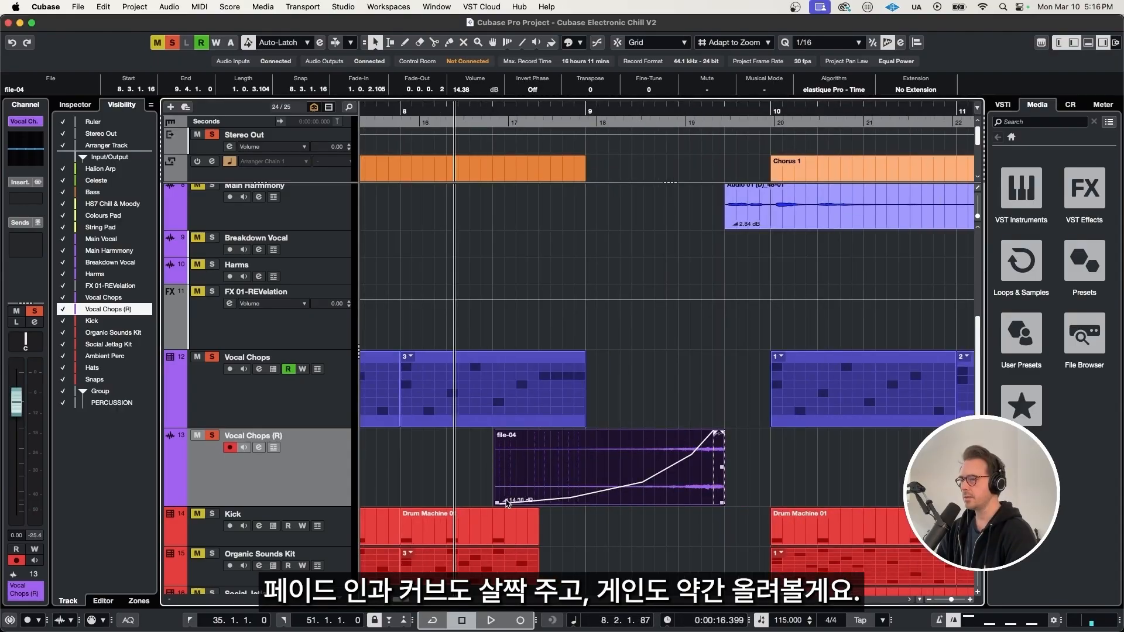
pyautogui.click(752, 470)
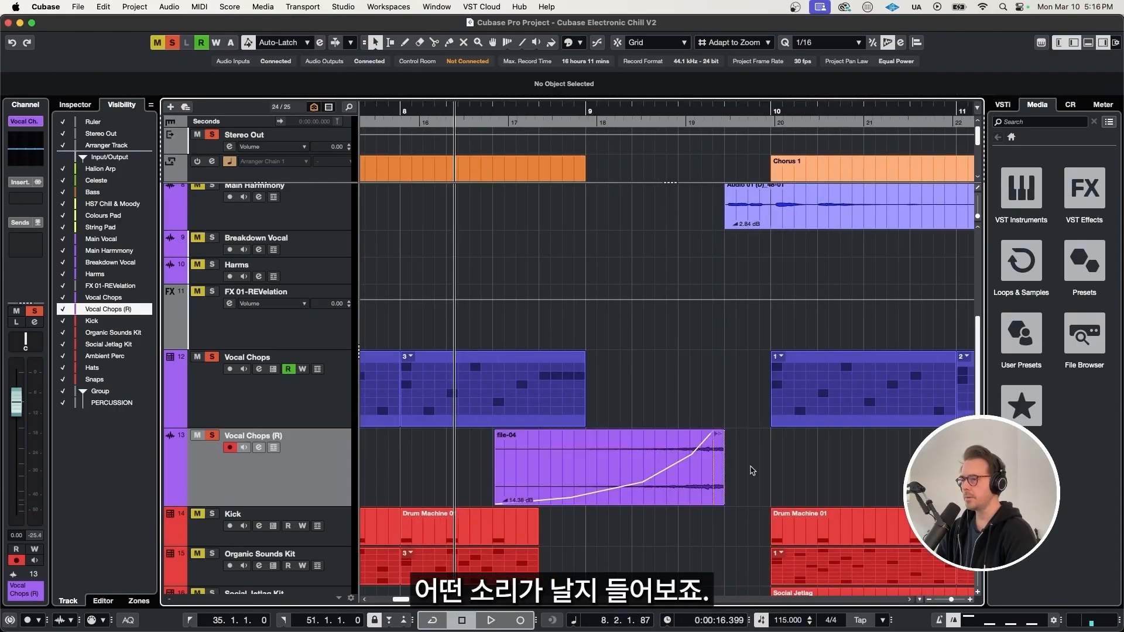
# Play the soloed reversed riser from about 8.2.3 to examine how it swells toward Chorus 1.
pyautogui.scroll(1, 754, 469)
pyautogui.click(423, 459)
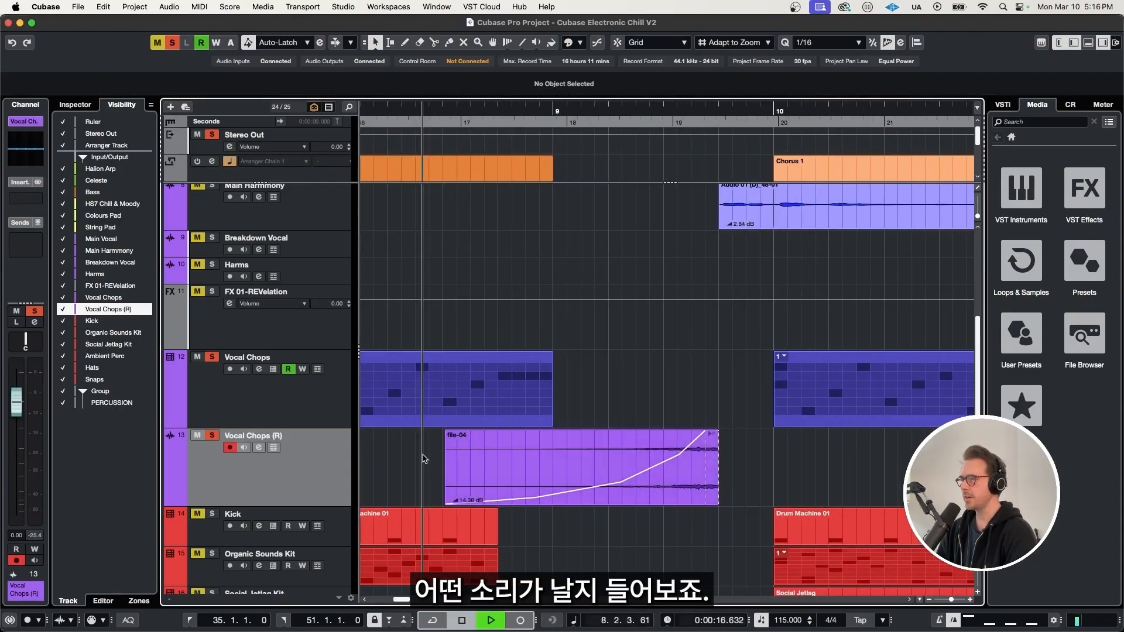
pyautogui.press('space')
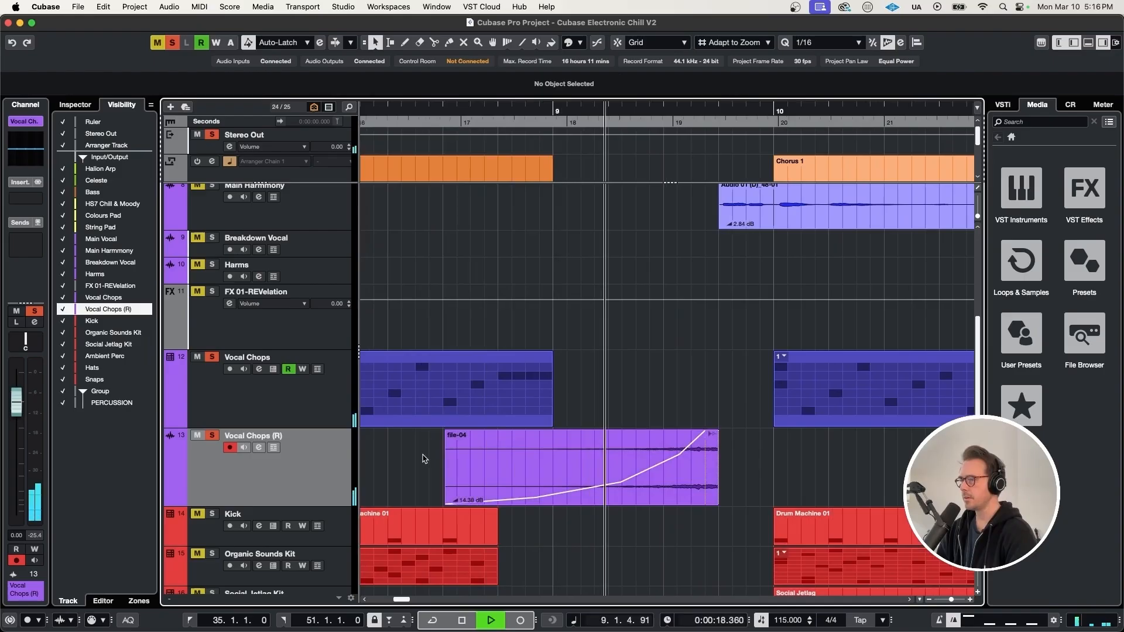
pyautogui.press('space')
pyautogui.scroll(-1, 590, 450)
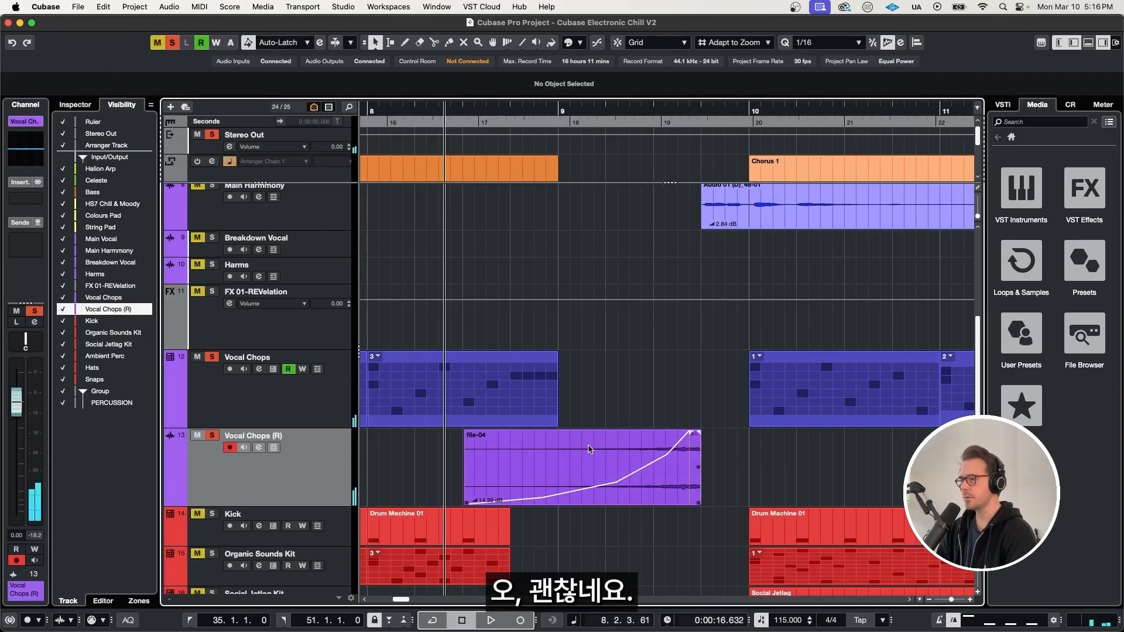
# Rename the Vocal Chops (R) track to Vocal Riser and clear all solos.
pyautogui.doubleClick(248, 436)
pyautogui.write('V')
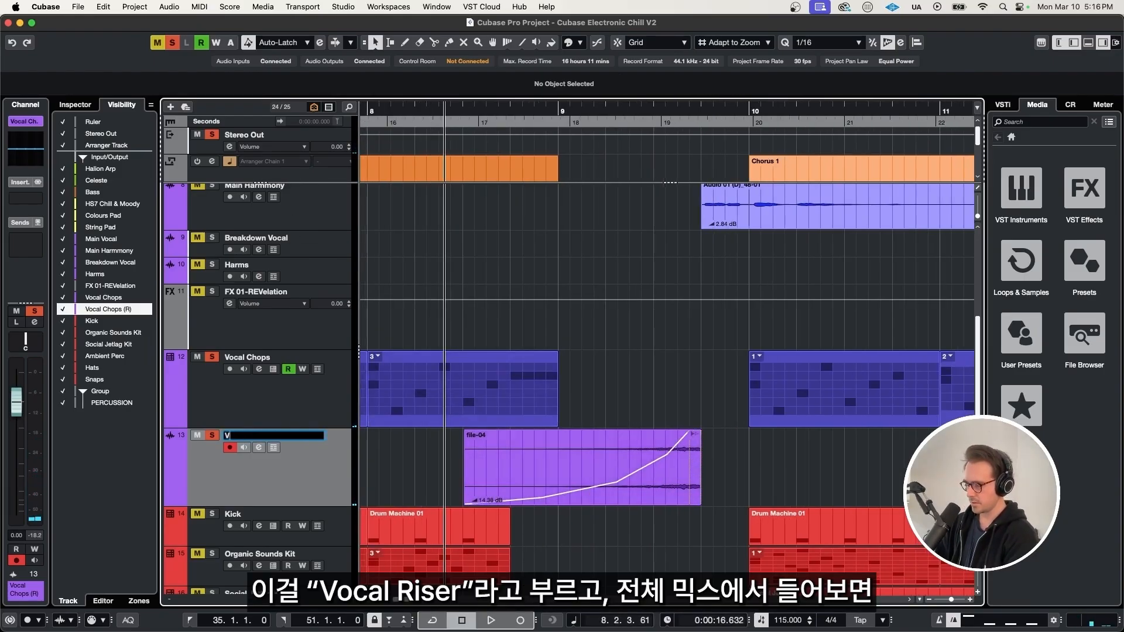
pyautogui.write('ocal Riser')
pyautogui.press('Return')
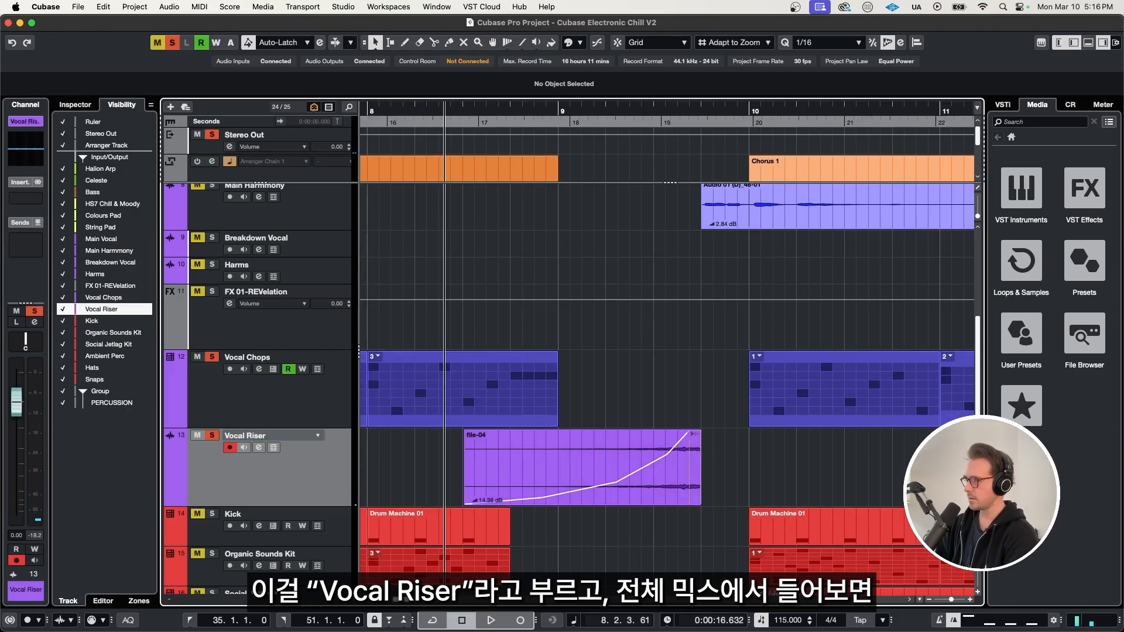
pyautogui.click(172, 42)
# Play the full mix from around bar 7 into Chorus 1 to examine how the riser sits in the transition.
pyautogui.press('space')
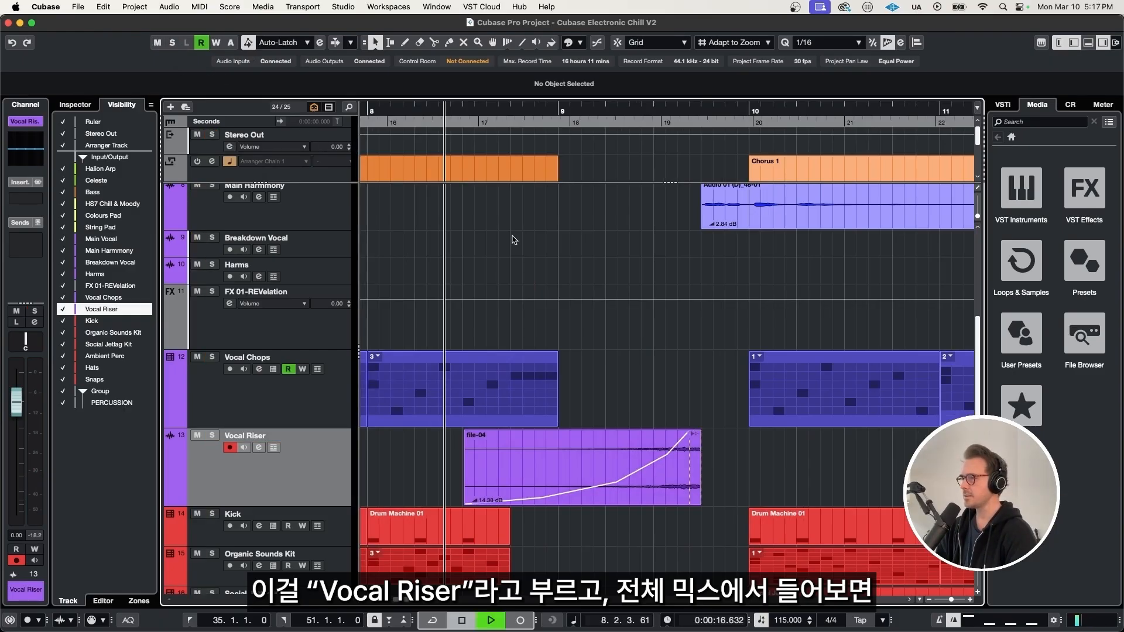
pyautogui.scroll(-5, 704, 473)
pyautogui.scroll(3, 705, 472)
pyautogui.scroll(4, 704, 472)
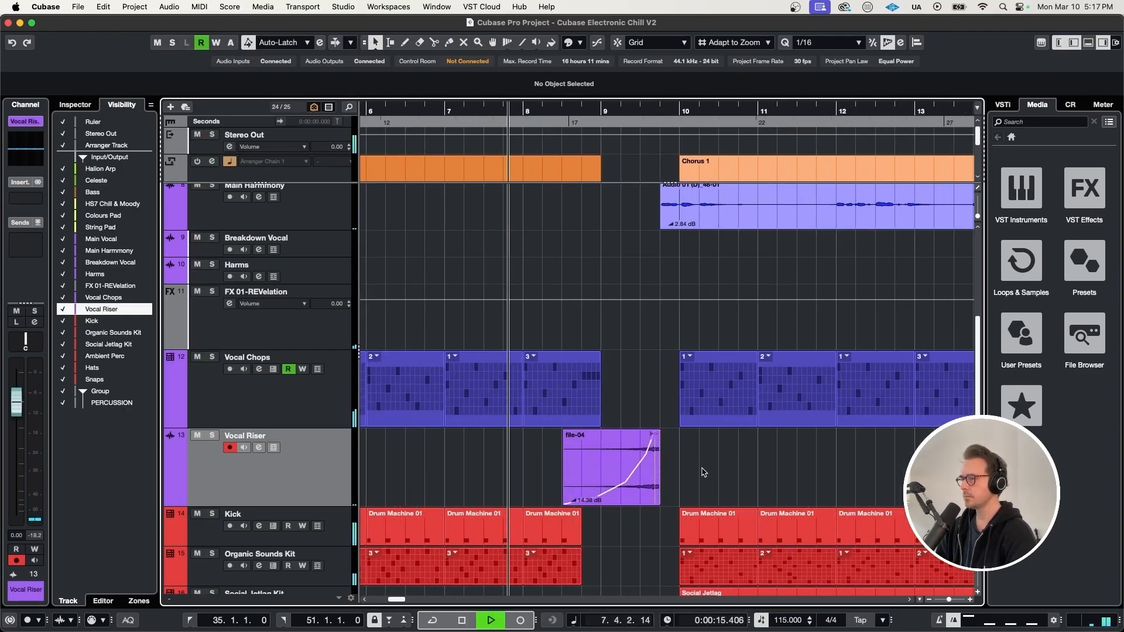
pyautogui.scroll(2, 674, 483)
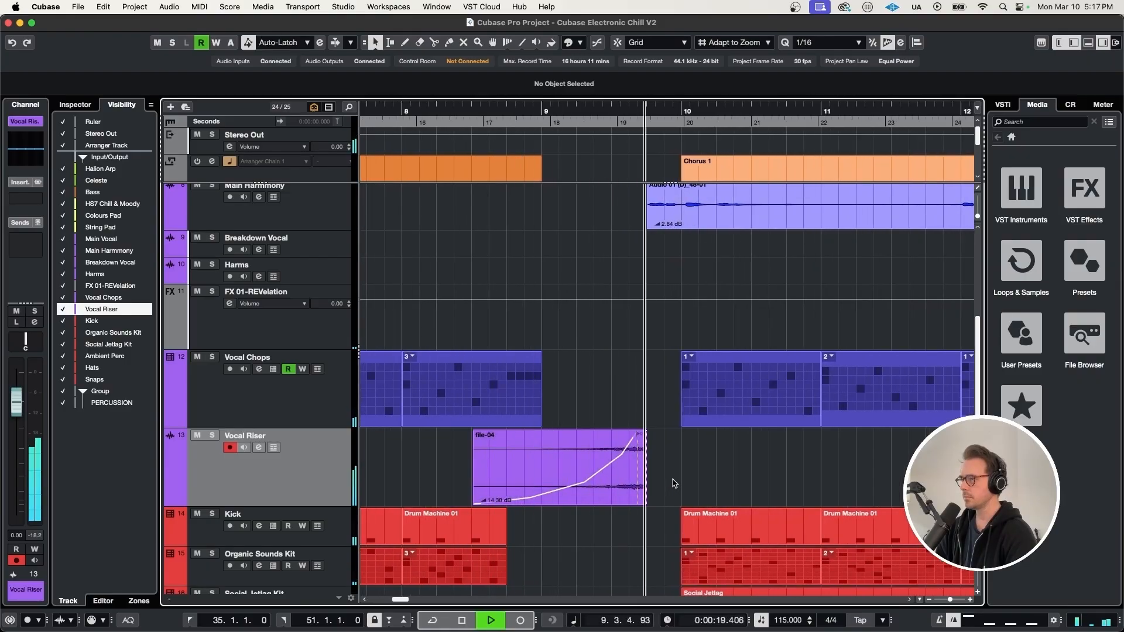
pyautogui.scroll(-1, 700, 479)
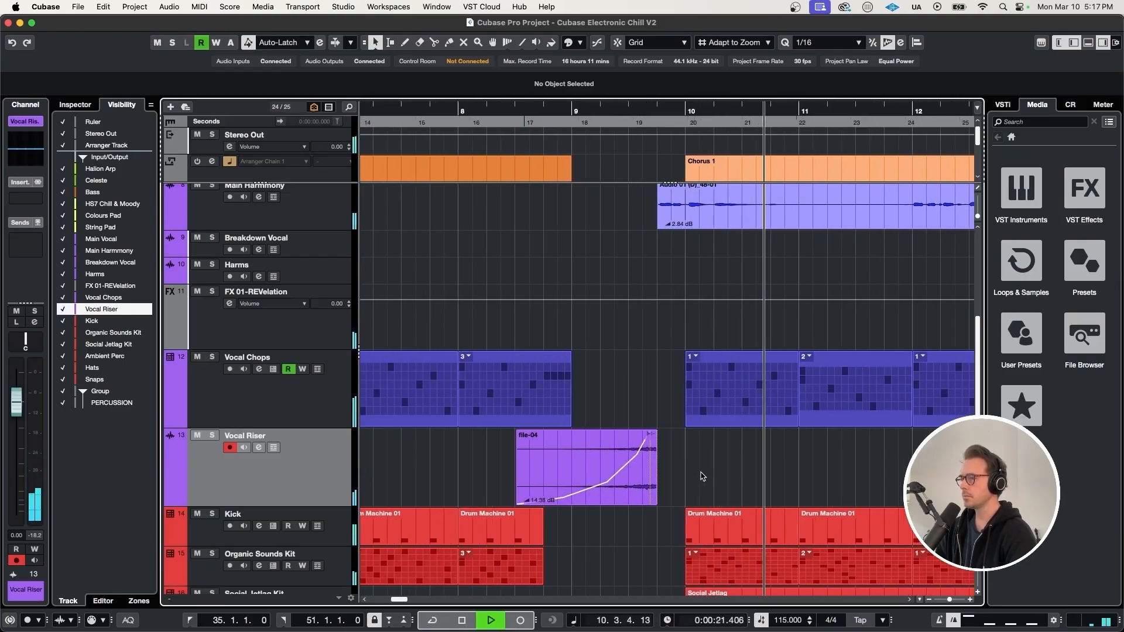
pyautogui.scroll(-1, 704, 478)
pyautogui.press('space')
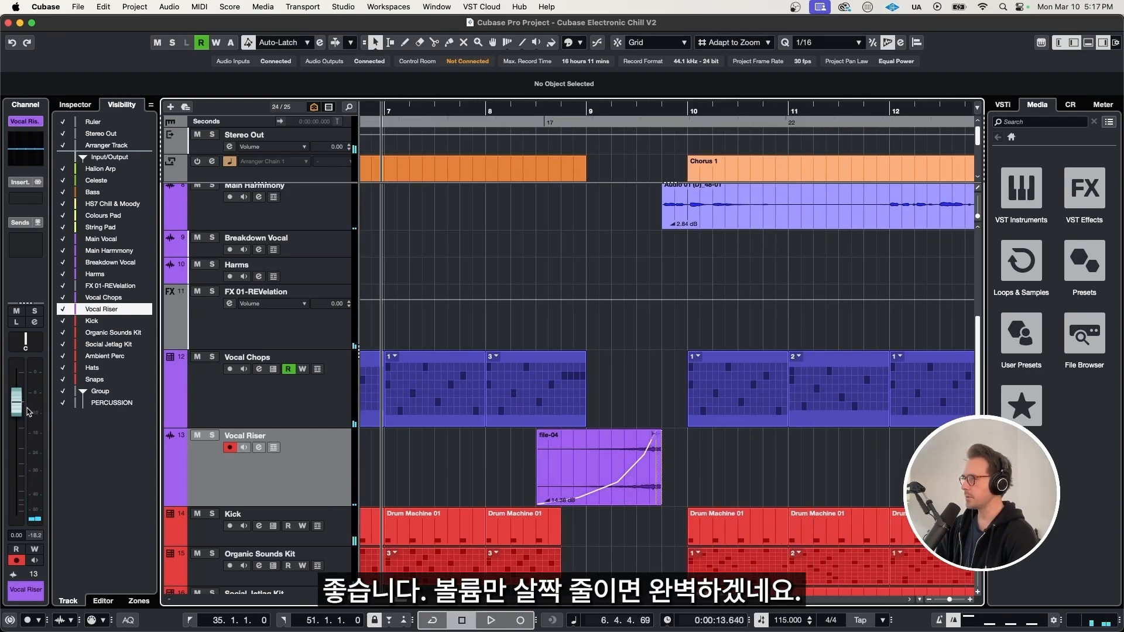
# Lower the Vocal Riser track's volume to -1.29 dB and copy the riser to just before the Buildup and the Final Chorus.
pyautogui.moveTo(16, 408); pyautogui.dragTo(16, 415)
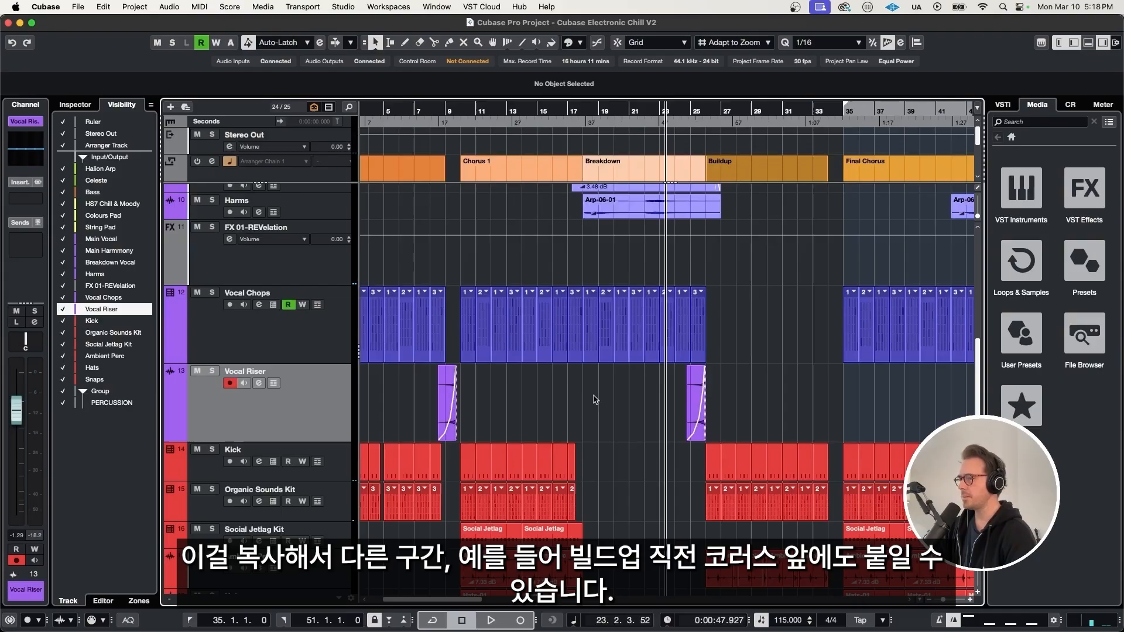
pyautogui.click(686, 397)
pyautogui.scroll(7, 694, 404)
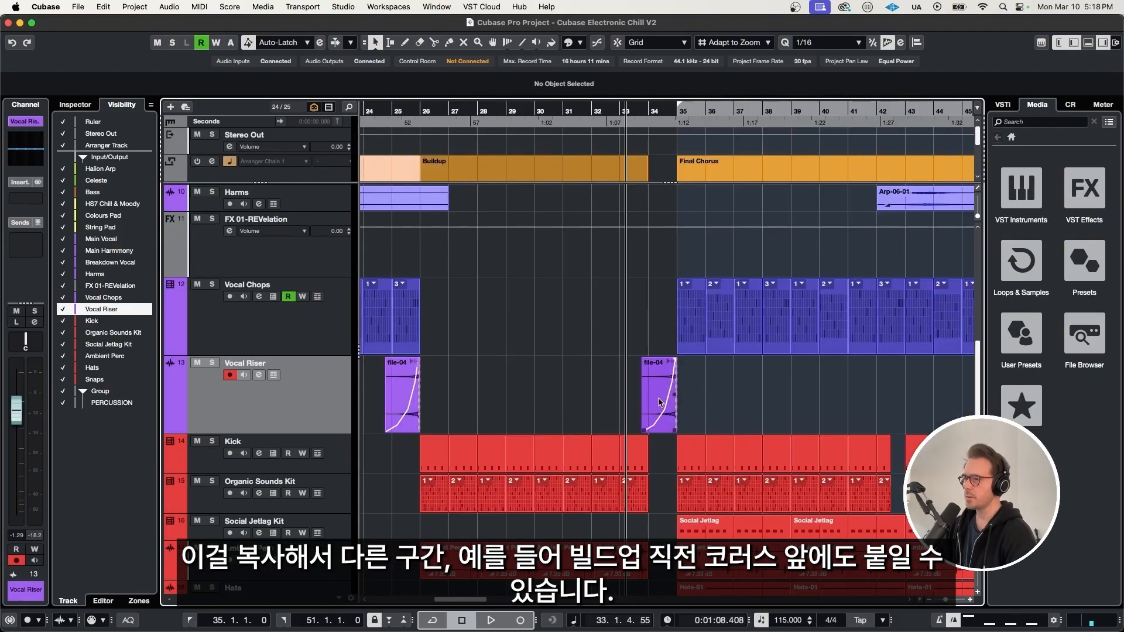
# Play the arrangement from bar 33 into the Final Chorus to examine the copied riser in the transition.
pyautogui.press('space')
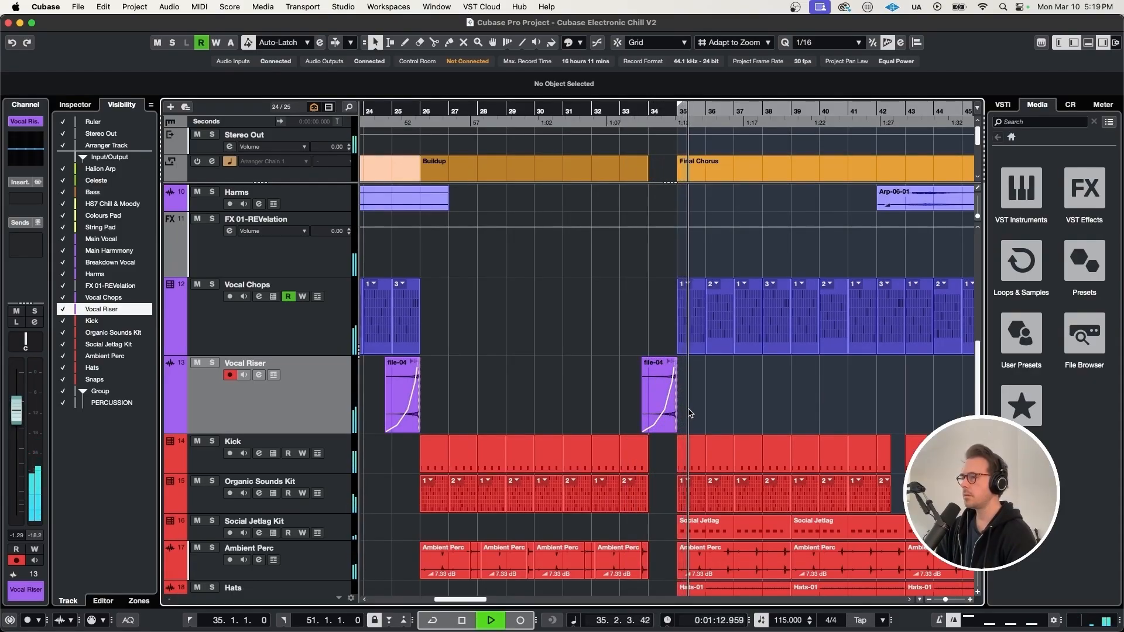
pyautogui.scroll(3, 689, 413)
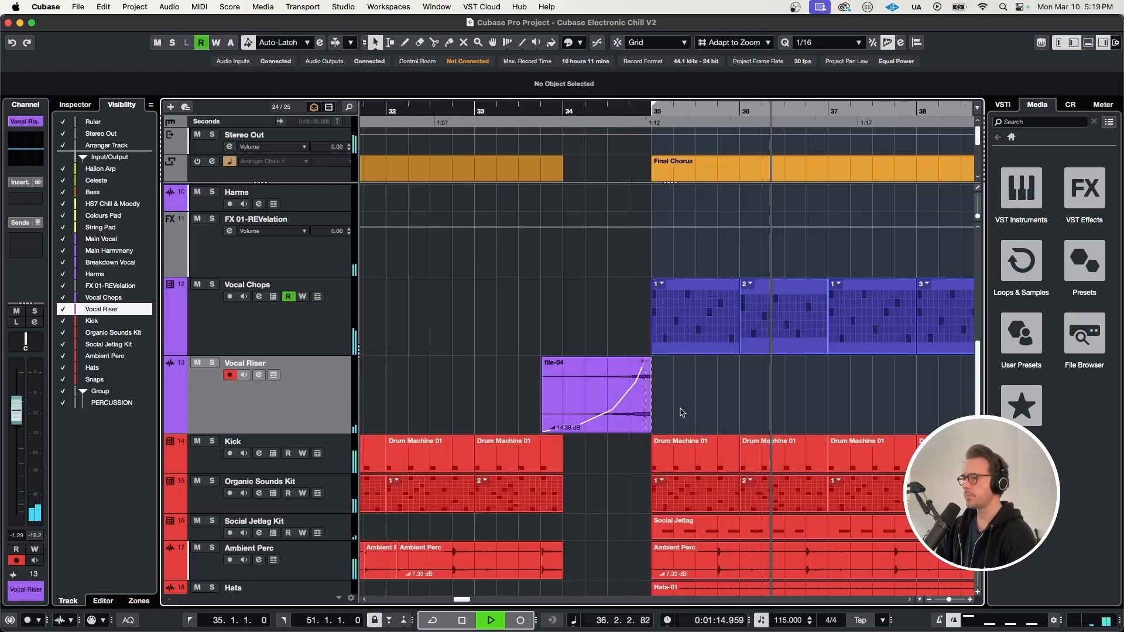
pyautogui.press('space')
pyautogui.scroll(-3, 681, 412)
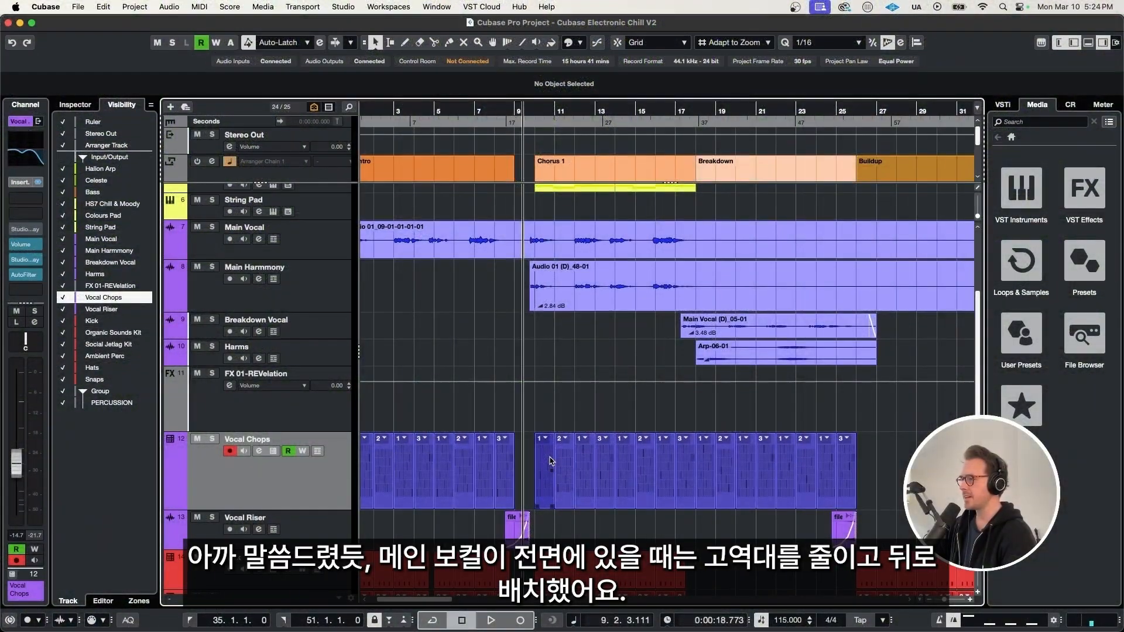
# Examine the Compressor I, Saturator and EQ I modules in the Main Vocal's VocalChain insert, closing the plug-in when done.
pyautogui.scroll(2, 550, 461)
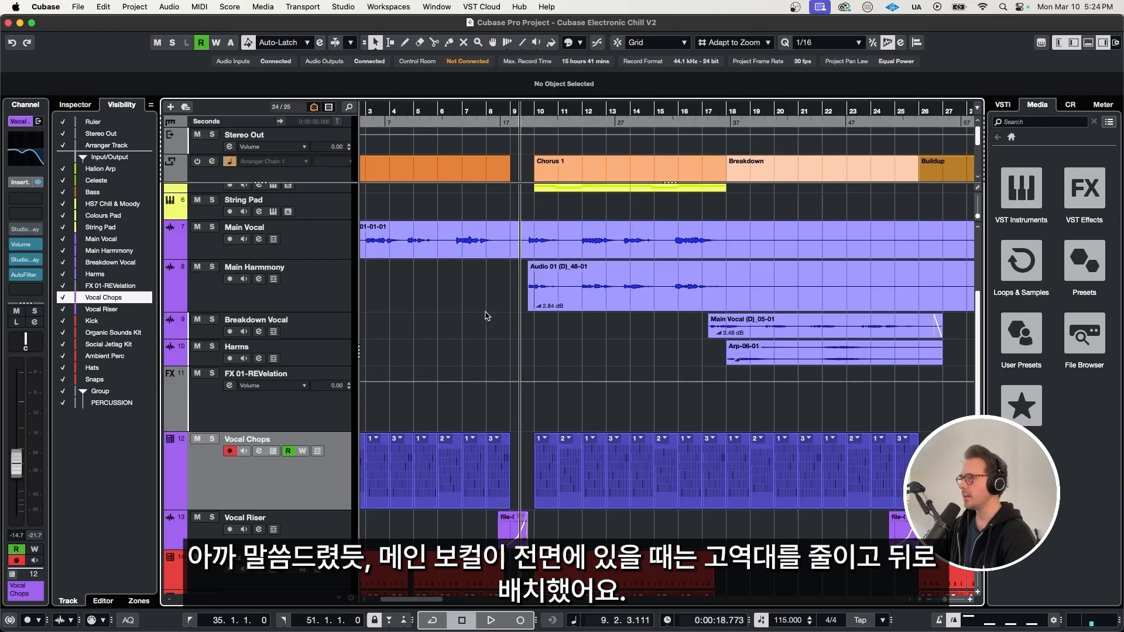
pyautogui.click(332, 238)
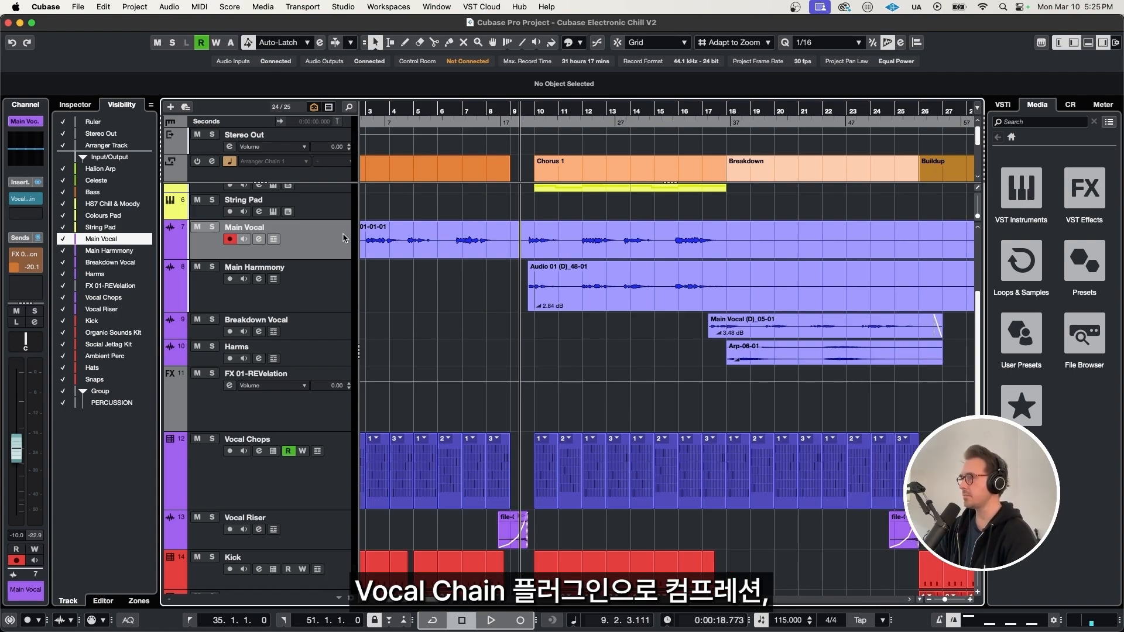
pyautogui.click(24, 198)
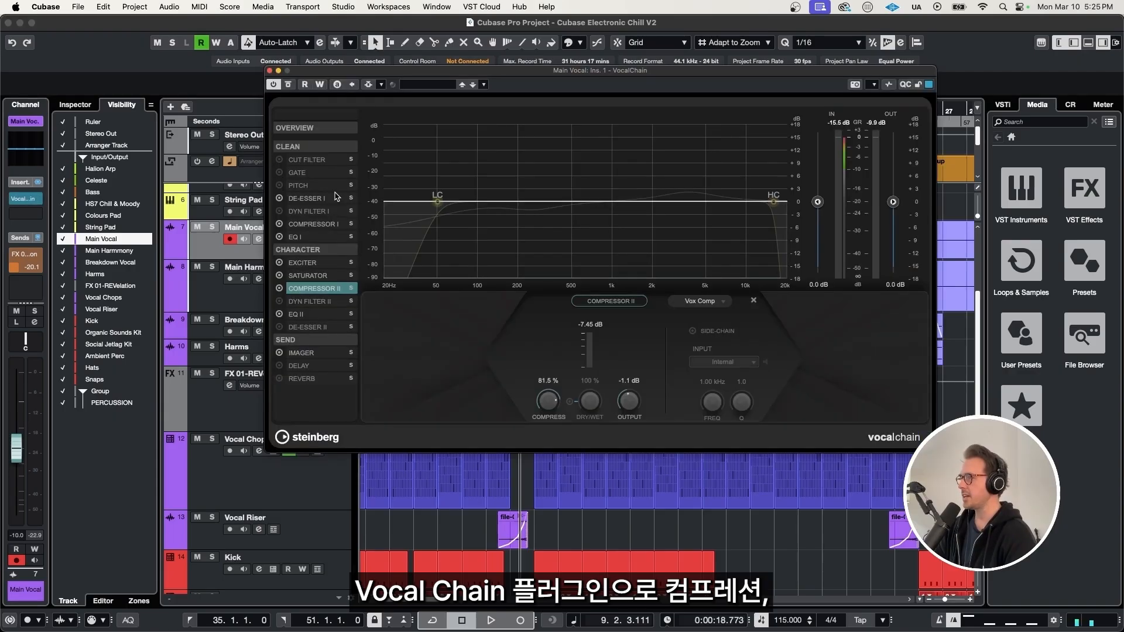
pyautogui.click(310, 224)
pyautogui.click(308, 276)
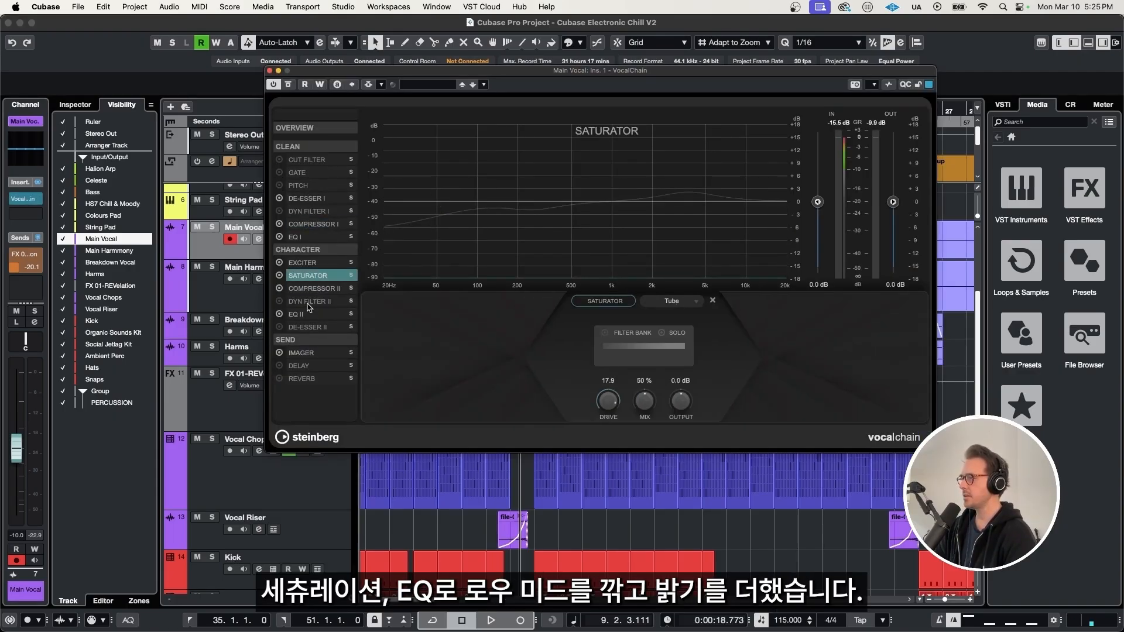
pyautogui.click(295, 237)
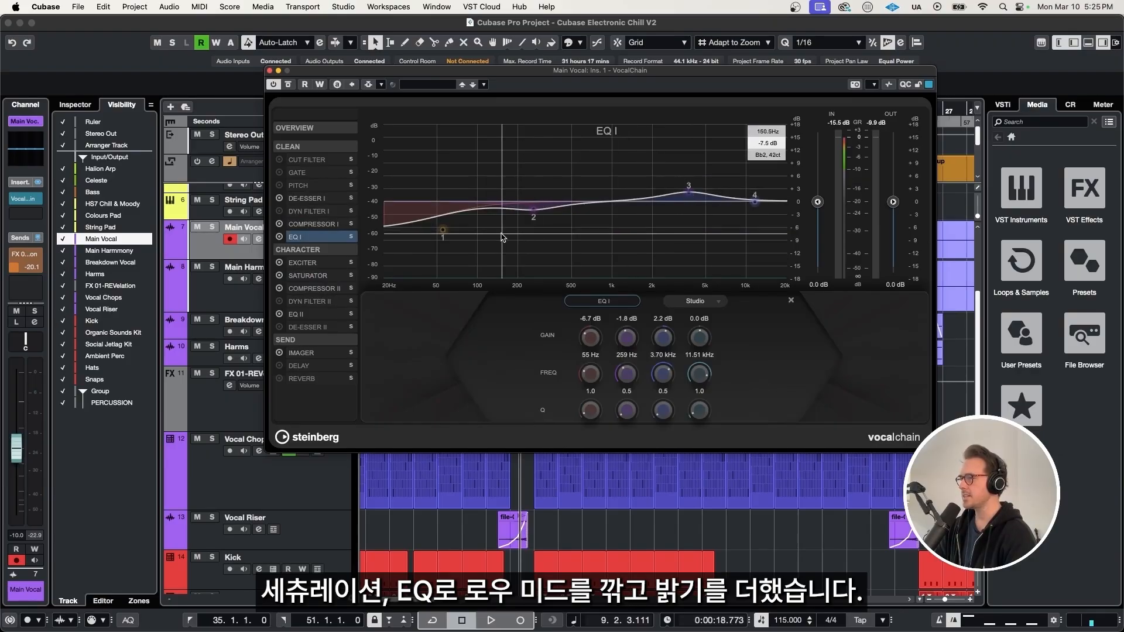
pyautogui.click(270, 70)
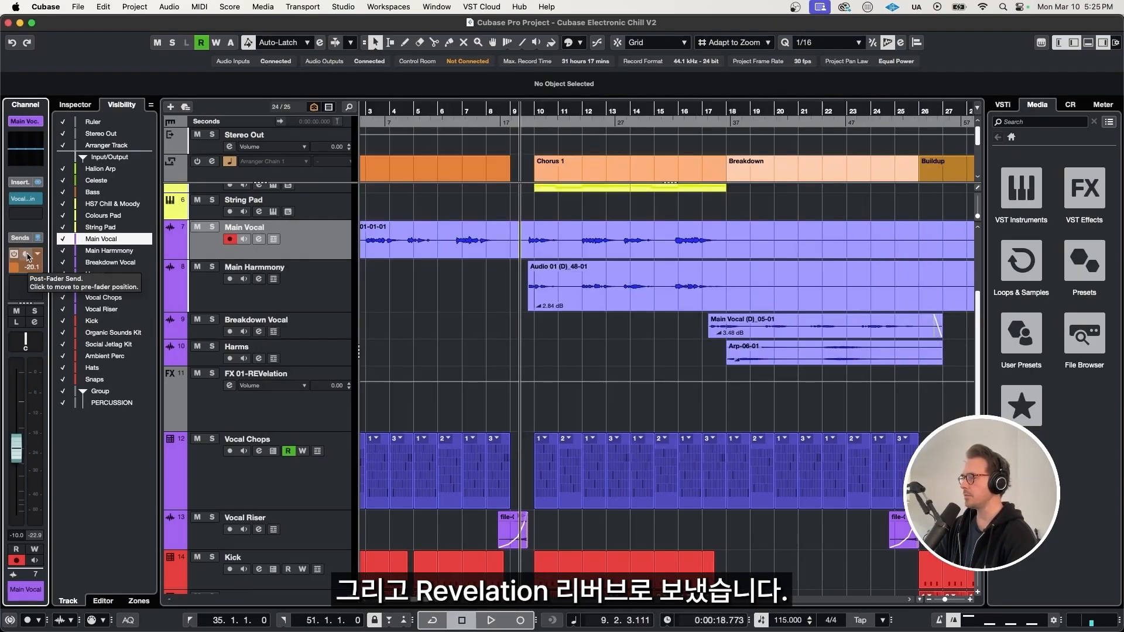
# Solo the Main Vocal and Main Harmony tracks and play them from bar 9 into Chorus 1 to compare their sound.
pyautogui.click(359, 293)
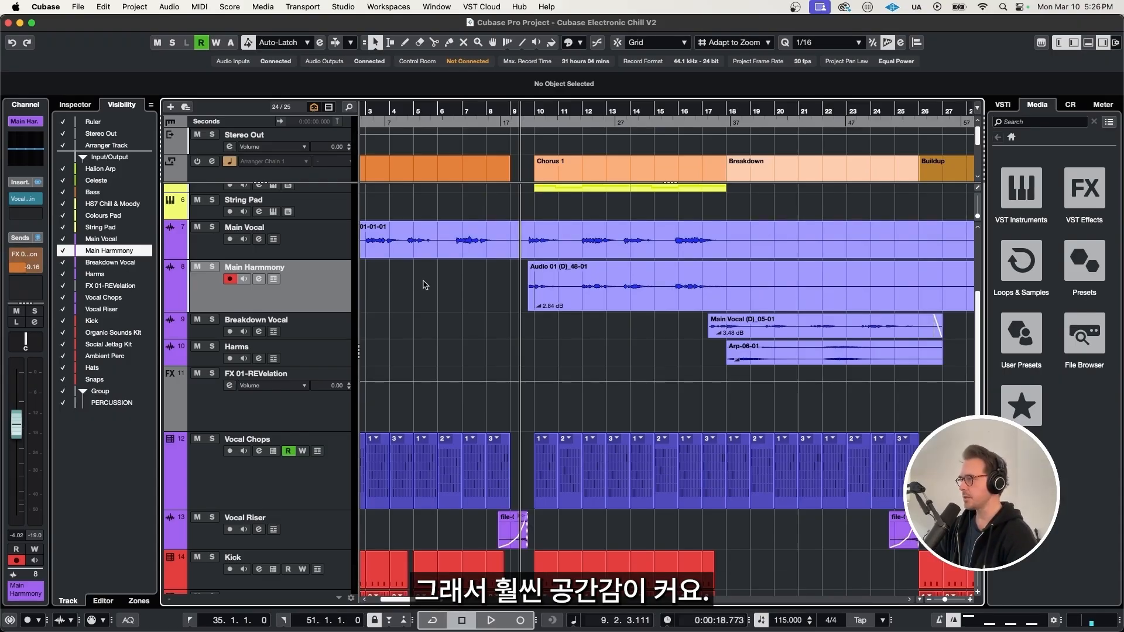
pyautogui.keyDown('shift'); pyautogui.click(332, 253); pyautogui.keyUp('shift')
pyautogui.press('space')
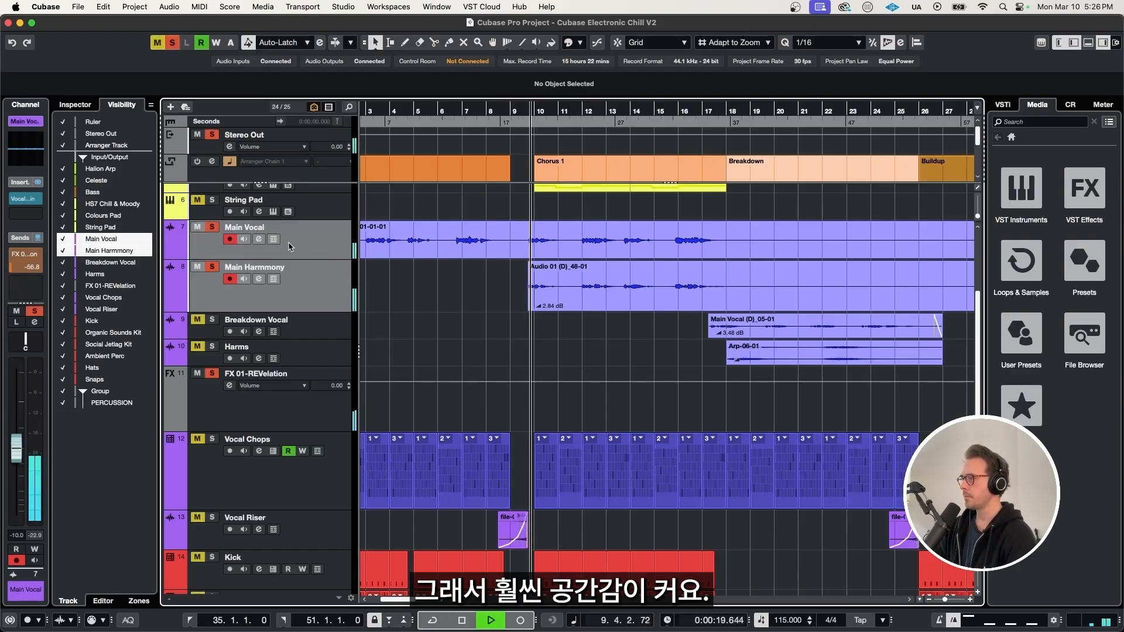
pyautogui.press('s')
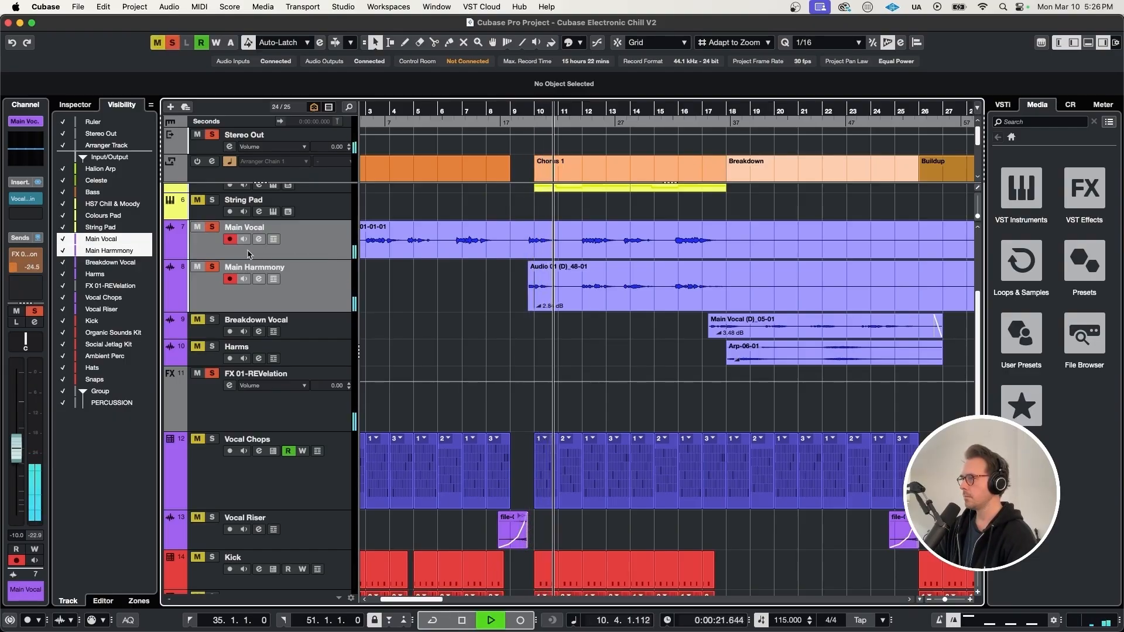
pyautogui.click(211, 230)
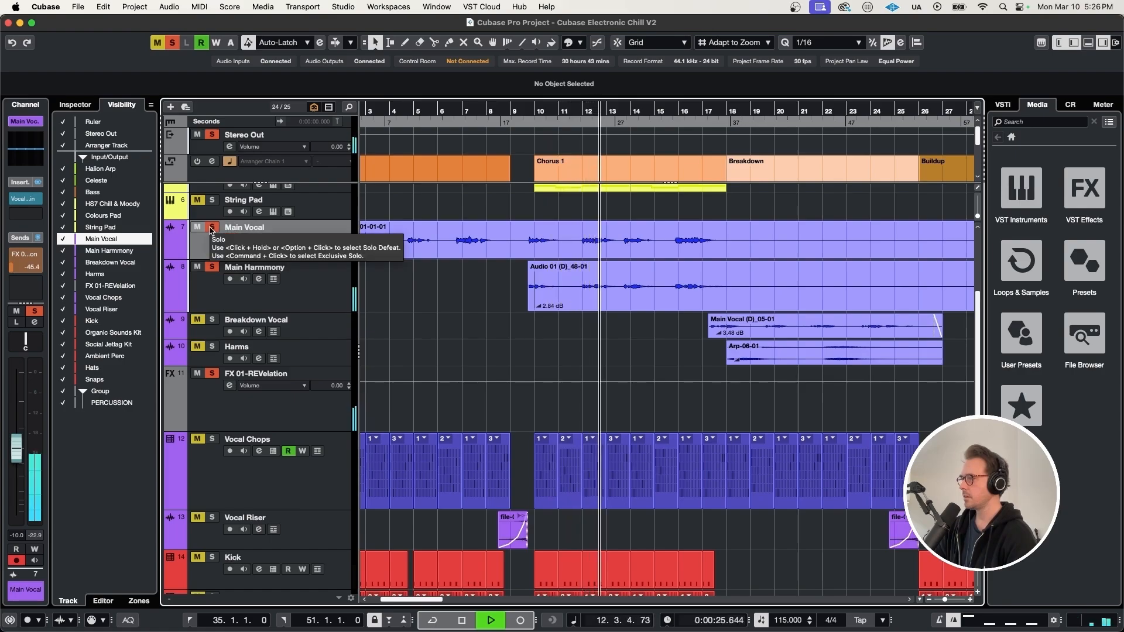
pyautogui.press('space')
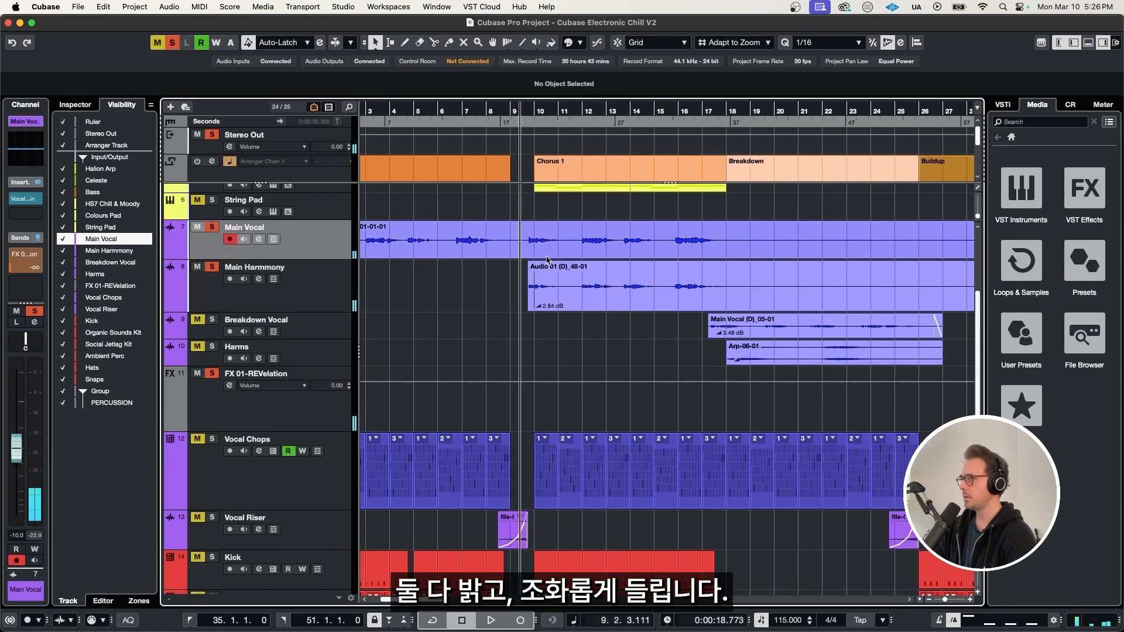
# Add the Vocal Chops track to the soloed vocals and play the three together from just before Chorus 1.
pyautogui.scroll(2, 501, 379)
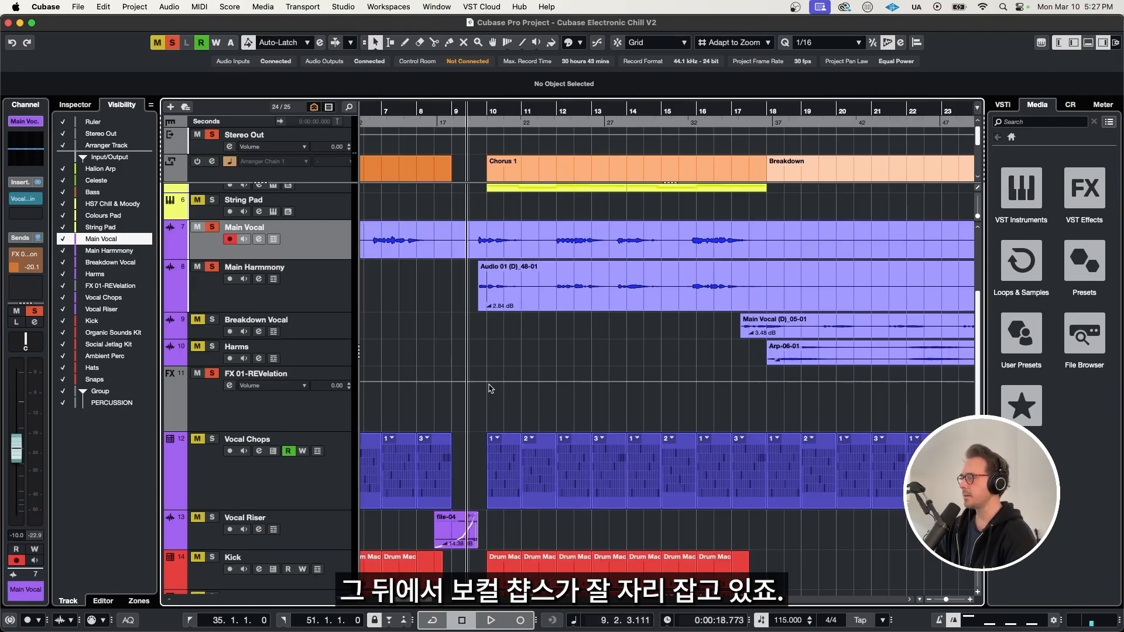
pyautogui.click(213, 440)
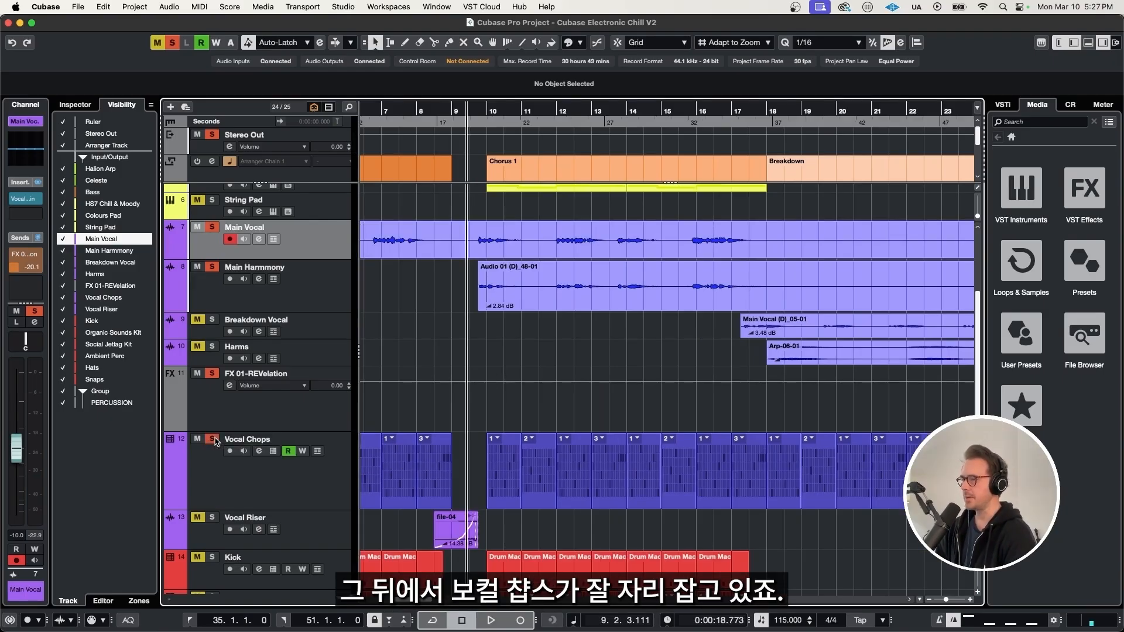
pyautogui.press('space')
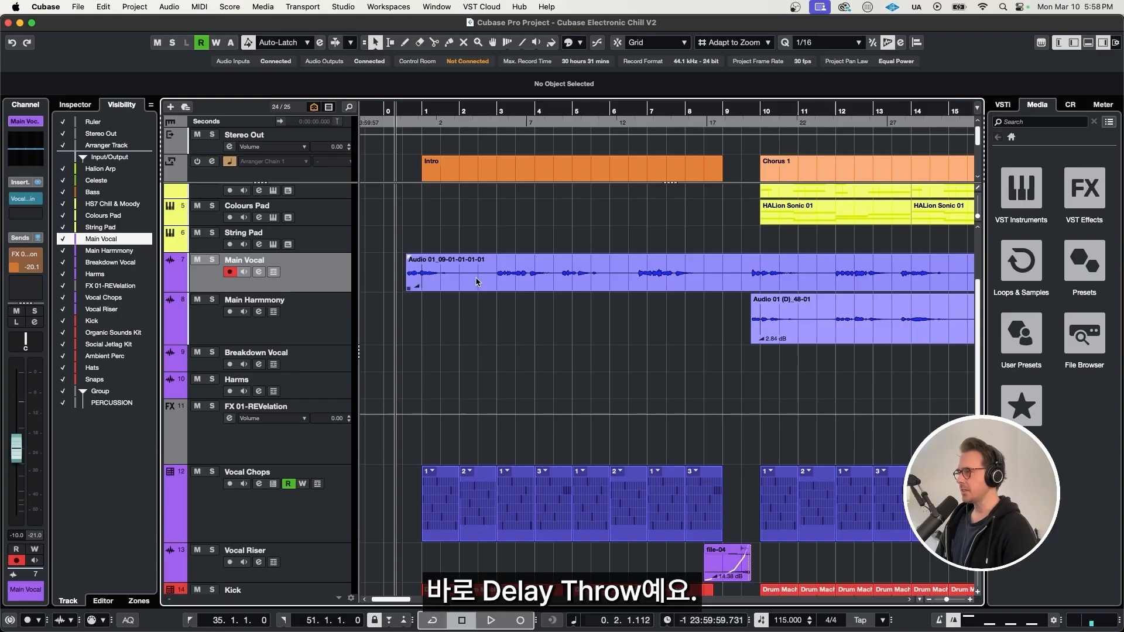
# Add an FX track with StudioDelay below FX 01-REVelation and set the filter bank's upper cutoff to 3.35 kHz, closing the plug-in when done.
pyautogui.scroll(2, 473, 285)
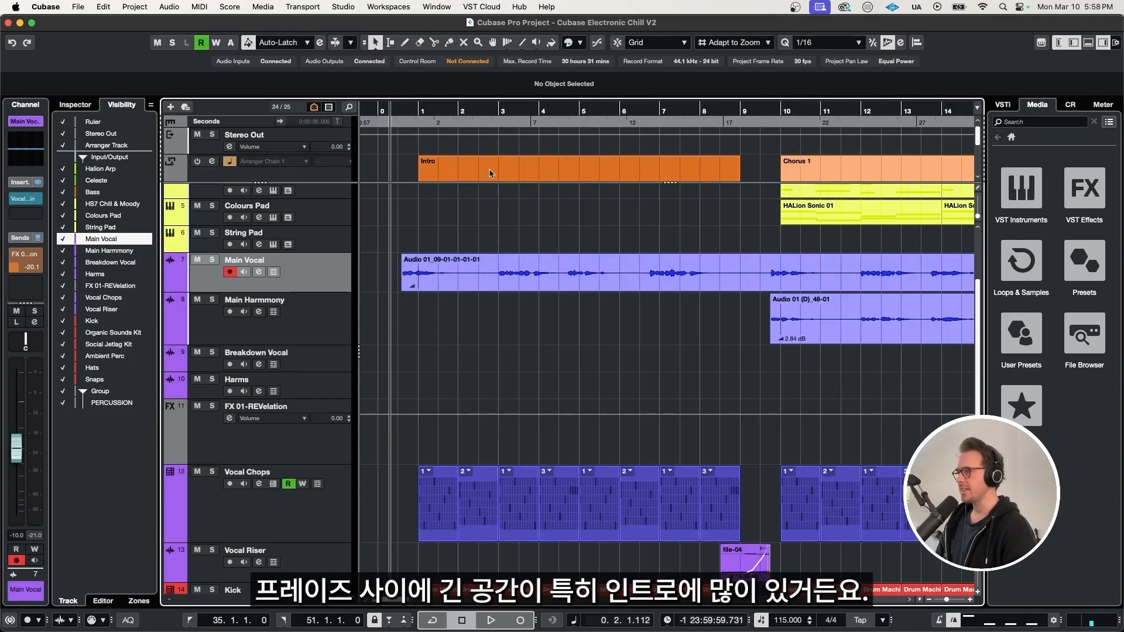
pyautogui.click(335, 446)
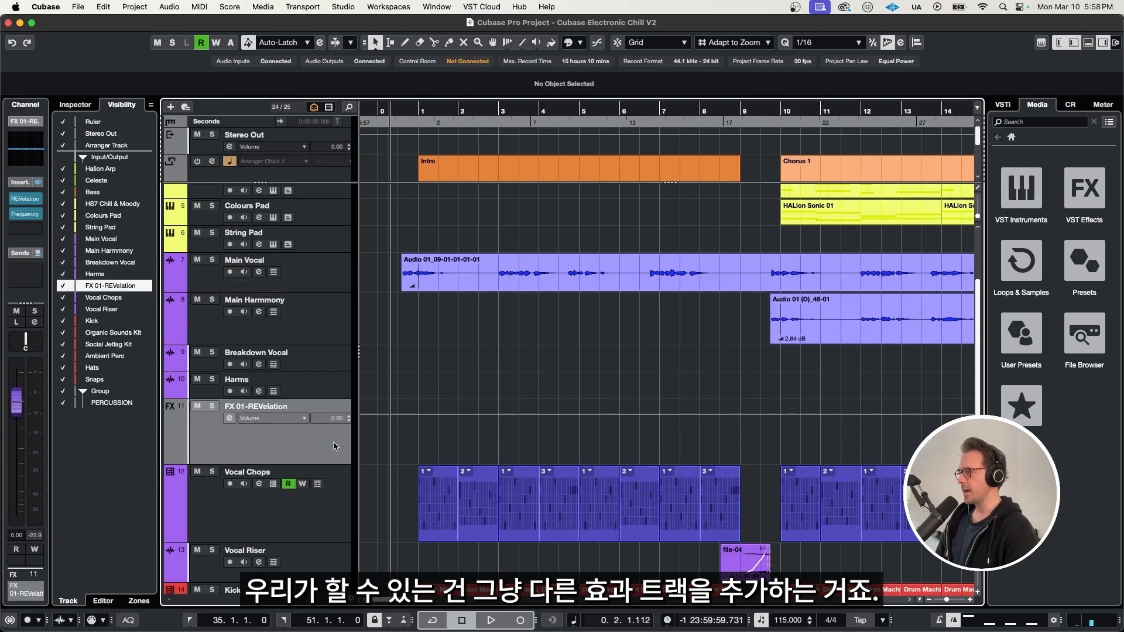
pyautogui.doubleClick(334, 447)
pyautogui.click(581, 488)
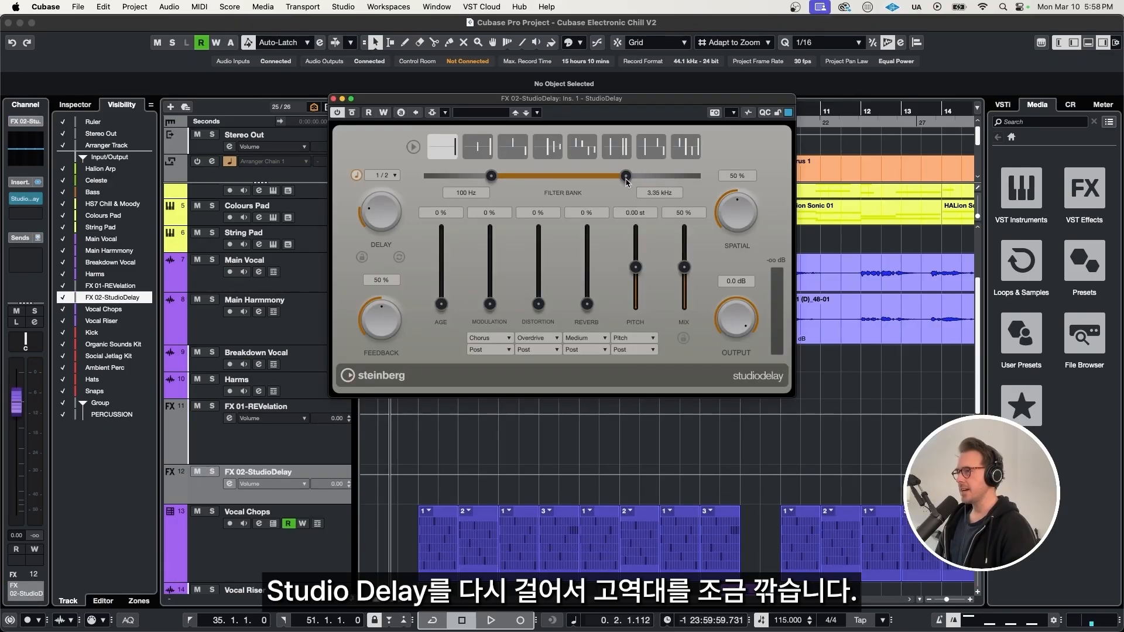
pyautogui.click(334, 98)
# Send the Main Vocal track to FX 02-StudioDelay and show the track's automation lane with read and write enabled.
pyautogui.click(336, 281)
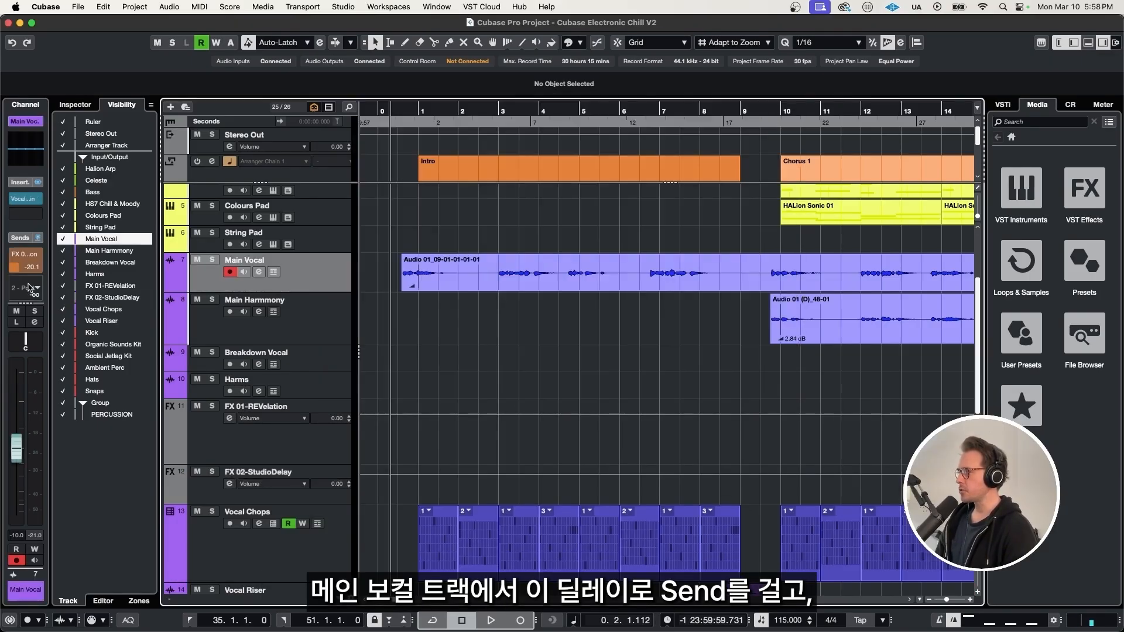
pyautogui.click(25, 287)
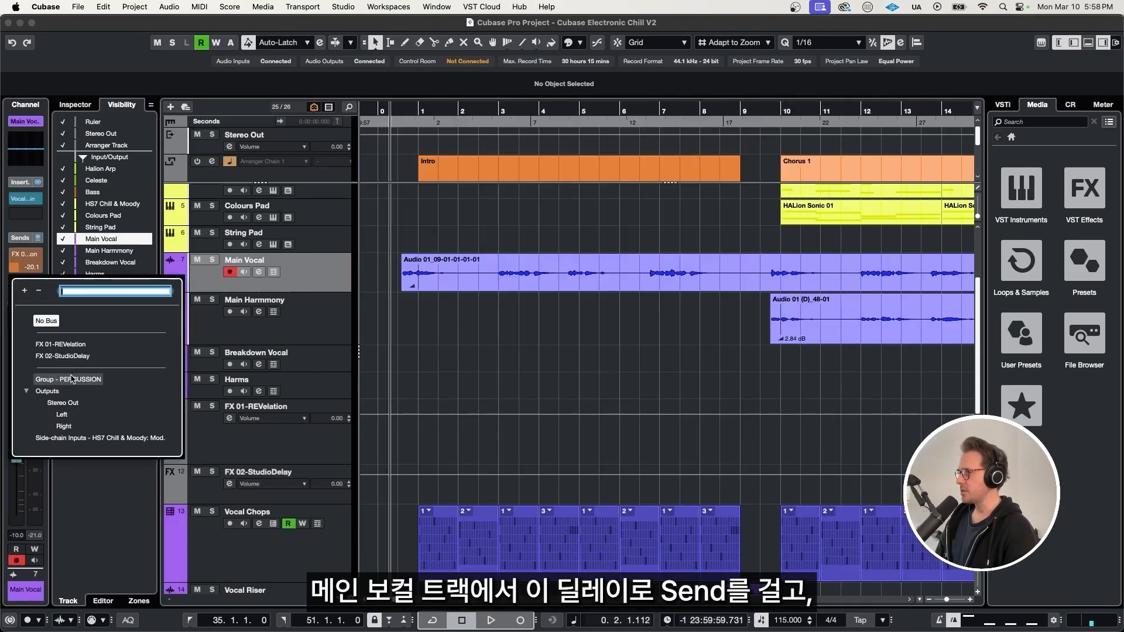
pyautogui.click(61, 356)
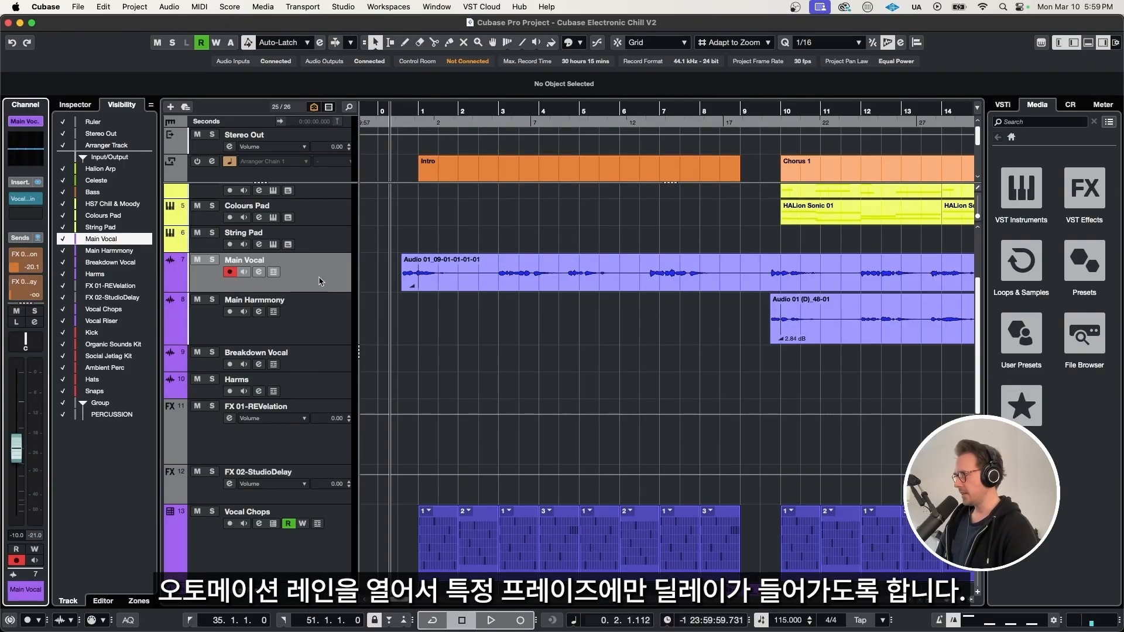
pyautogui.press('a')
pyautogui.scroll(-2, 319, 353)
pyautogui.click(197, 335)
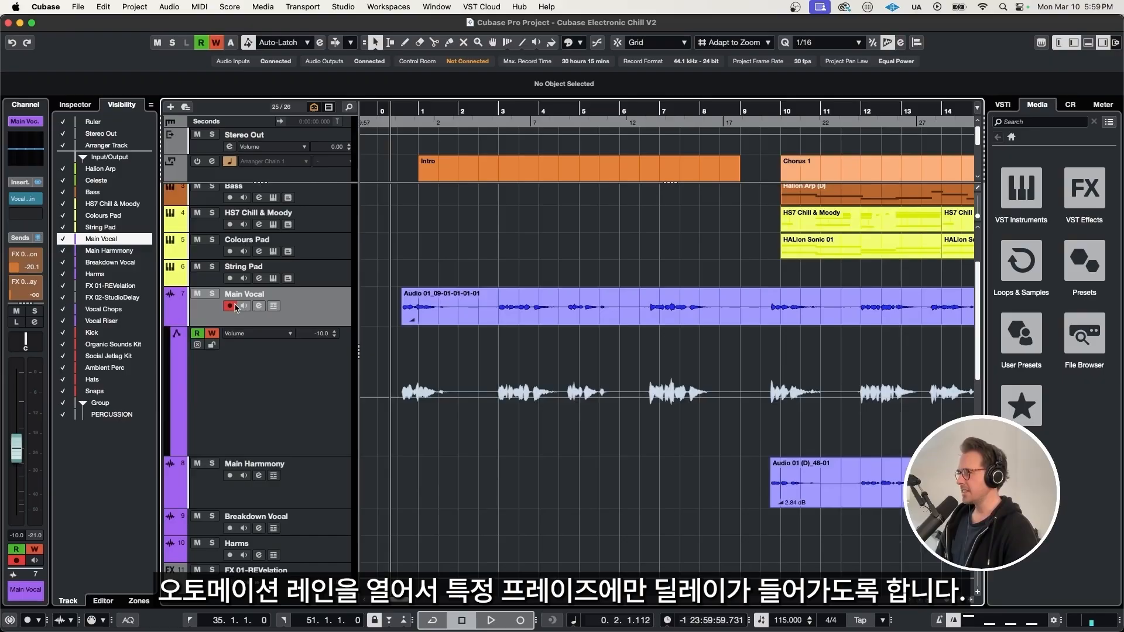
# Play the Main Vocal's opening phrase from just before bar 1 to locate the word for the delay throw.
pyautogui.scroll(6, 415, 396)
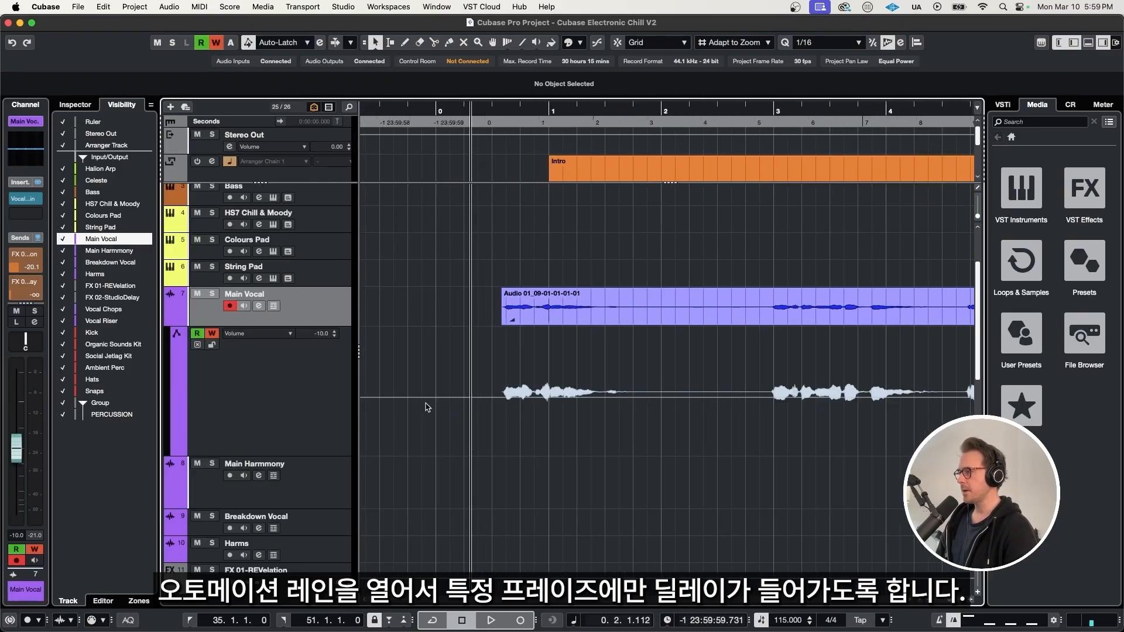
pyautogui.scroll(2, 474, 414)
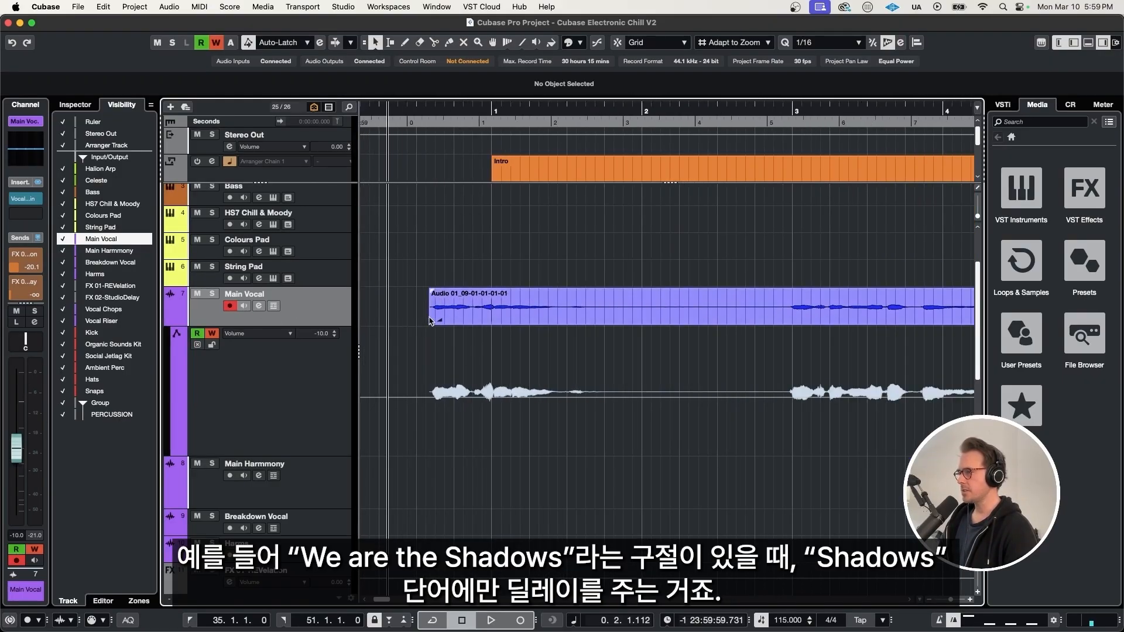
pyautogui.click(443, 334)
pyautogui.press('space')
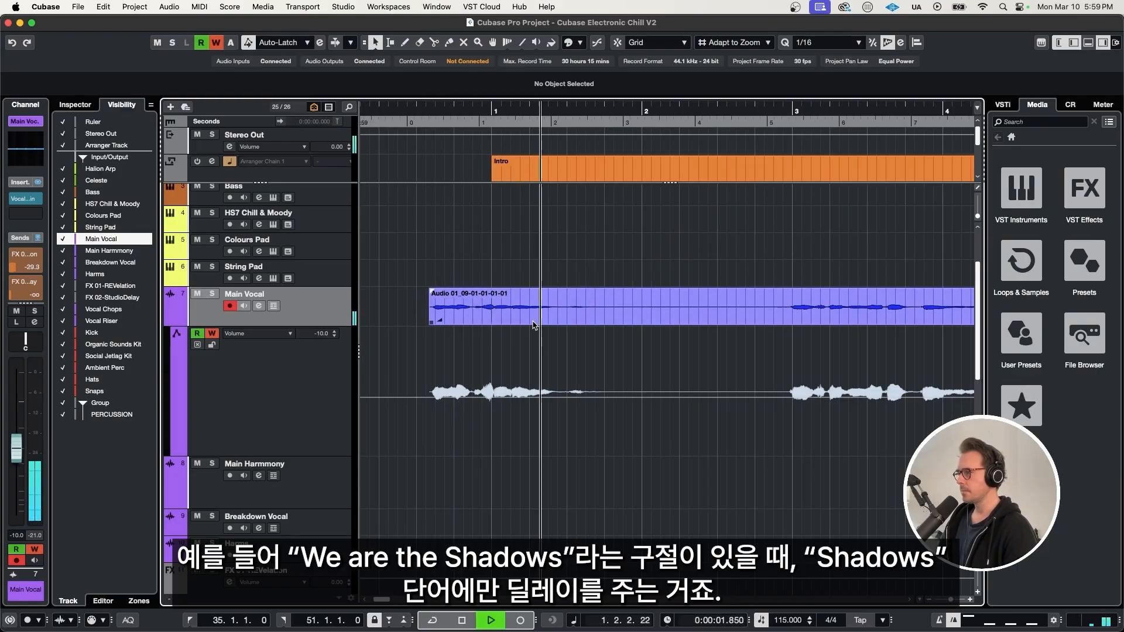
pyautogui.press('space')
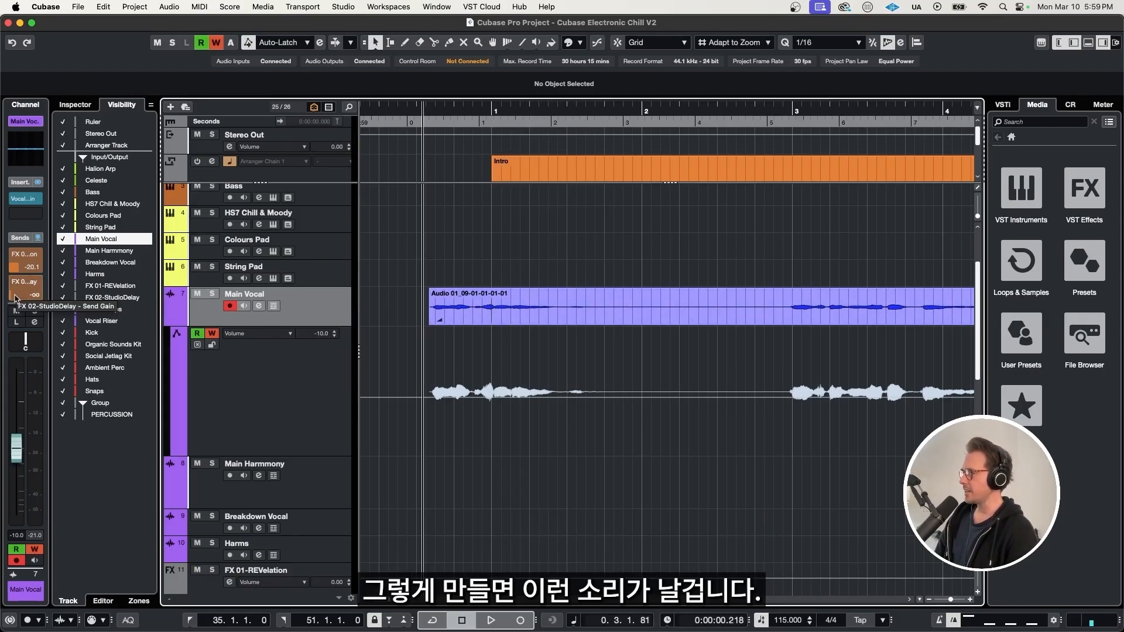
# Try the Main Vocal's StudioDelay send at -9.55 dB and play the opening phrase with it.
pyautogui.moveTo(18, 299); pyautogui.dragTo(38, 296)
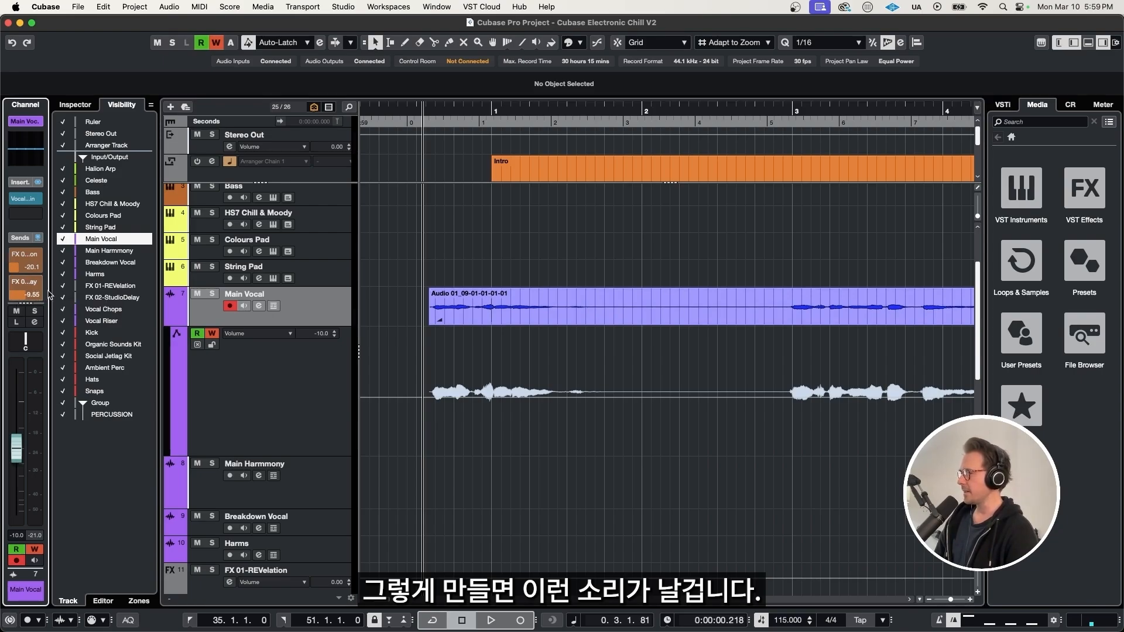
pyautogui.press('space')
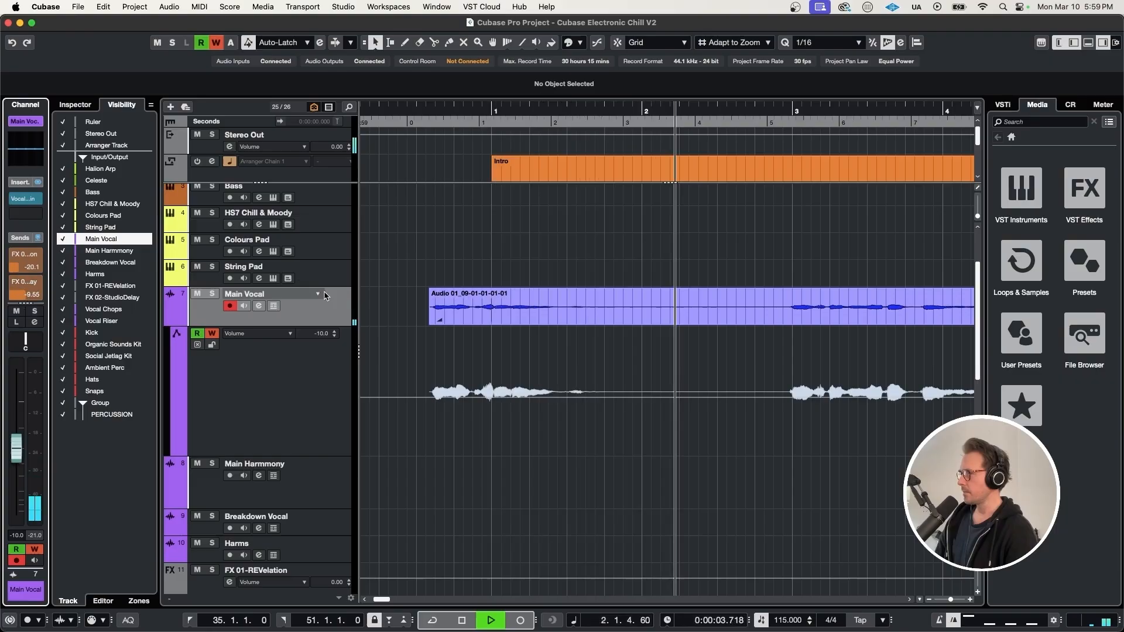
pyautogui.press('space')
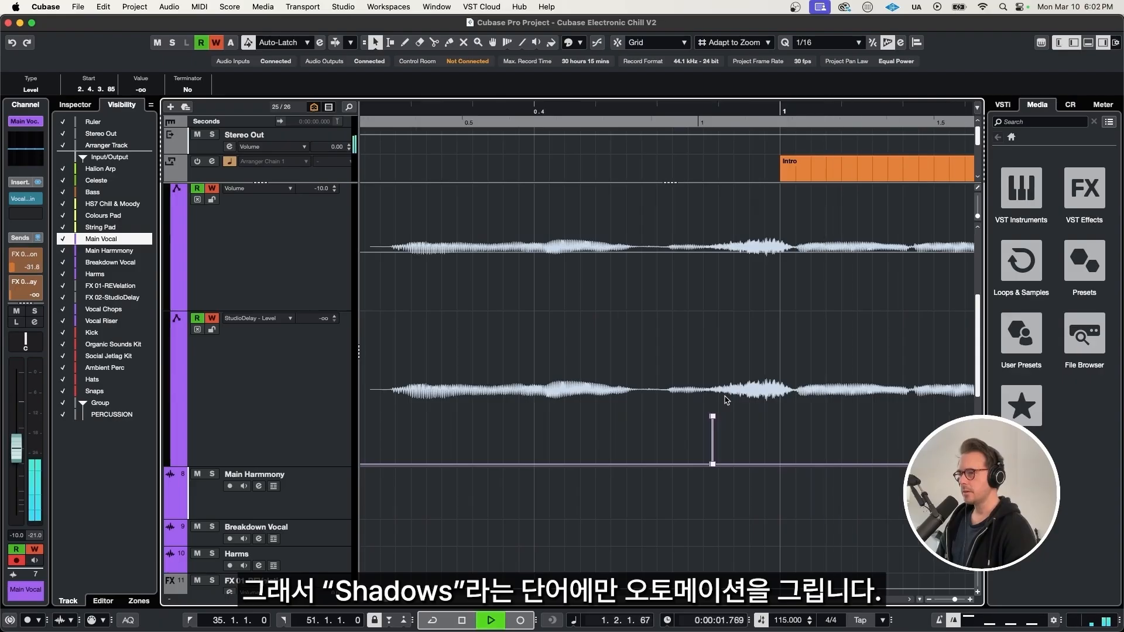
# Raise the Main Vocal's StudioDelay send level automation to about -14.3 dB from just before bar 1 to 2.4.3 and play the phrase.
pyautogui.press('space')
pyautogui.press('g')
pyautogui.press('g')
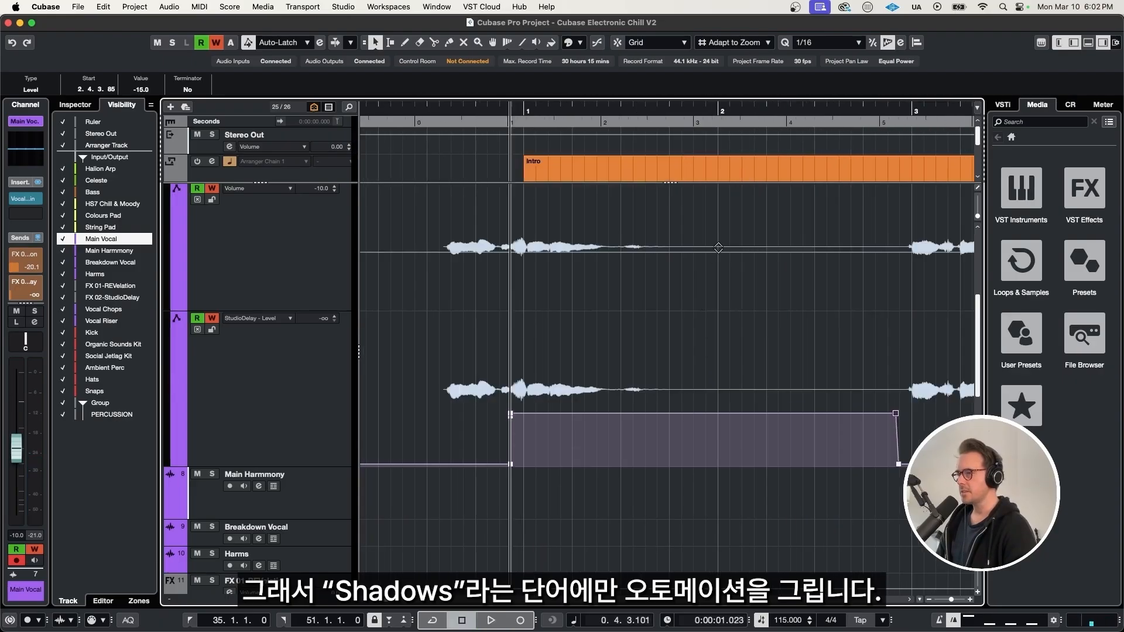
pyautogui.moveTo(719, 248); pyautogui.dragTo(718, 244)
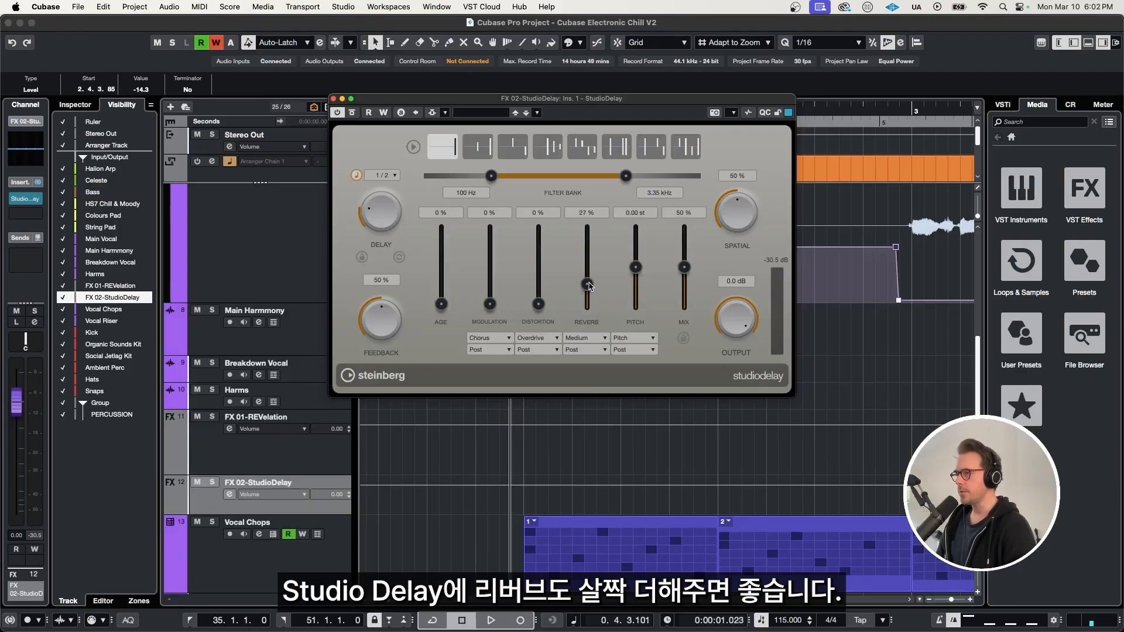
pyautogui.press('space')
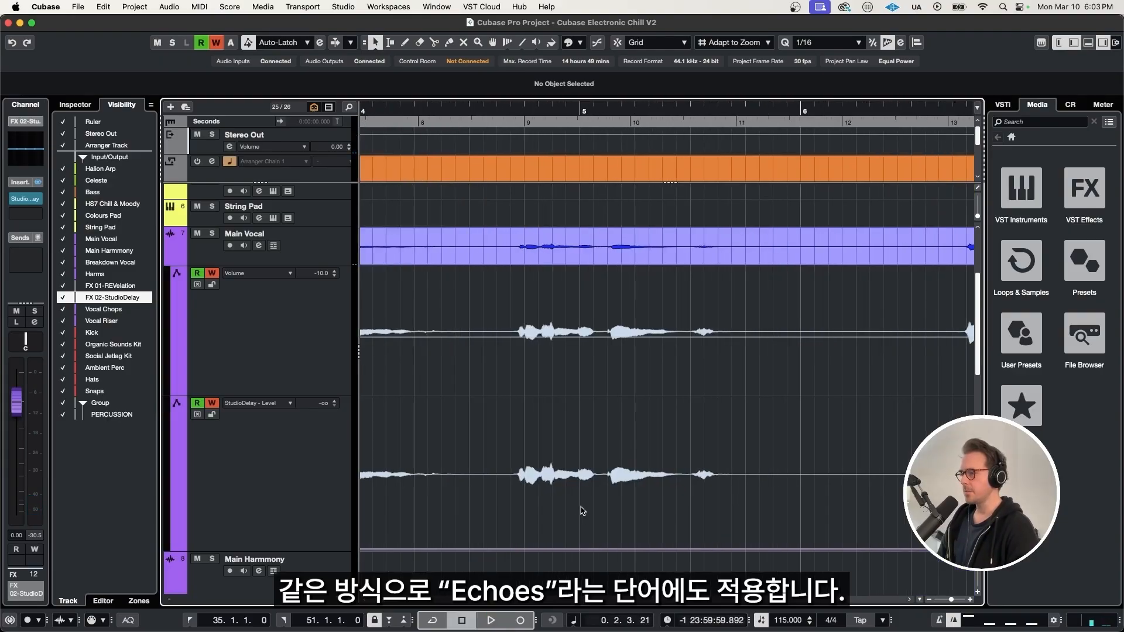
# Automate a second StudioDelay send level throw on the Main Vocal from 5.1.1 to about 6.3.4 and play the Intro.
pyautogui.click(574, 502)
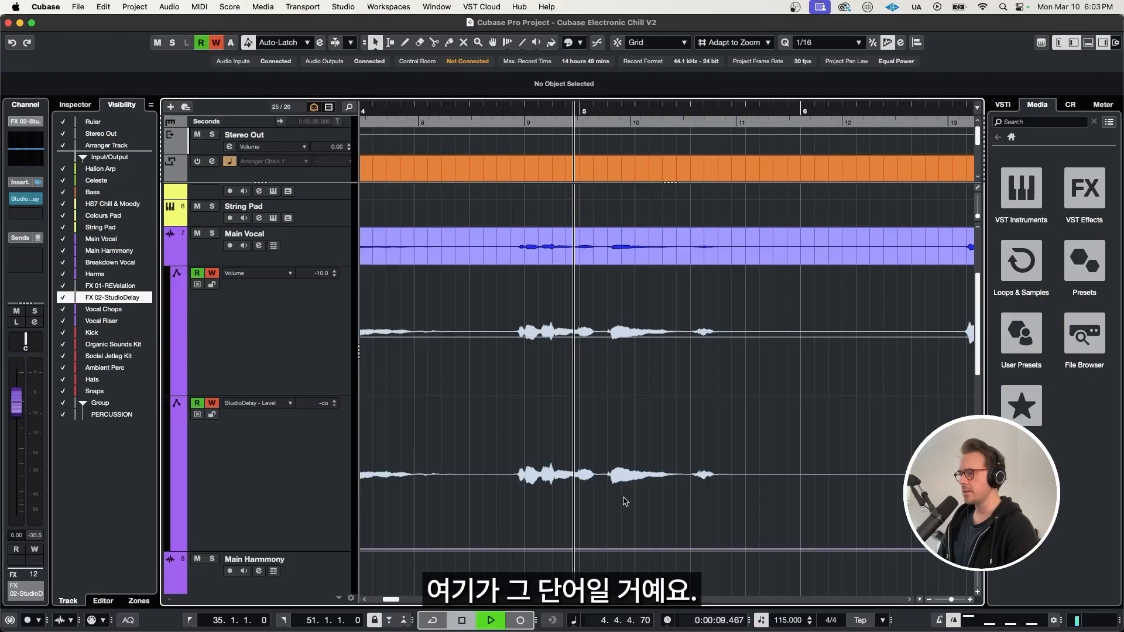
pyautogui.press('space')
pyautogui.scroll(3, 616, 503)
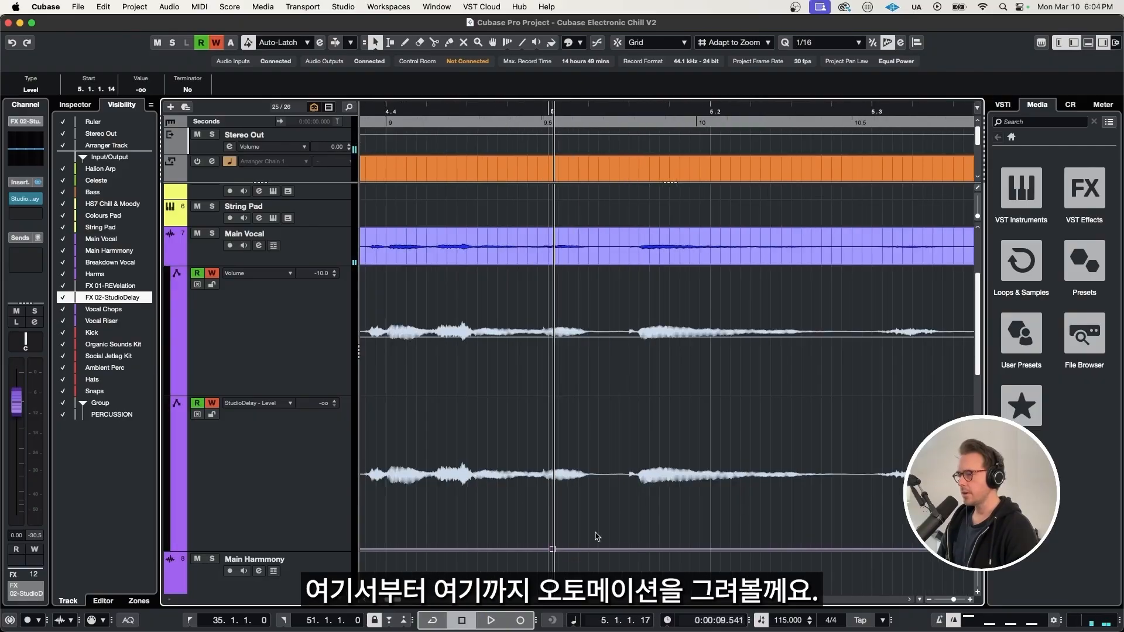
pyautogui.scroll(-5, 596, 535)
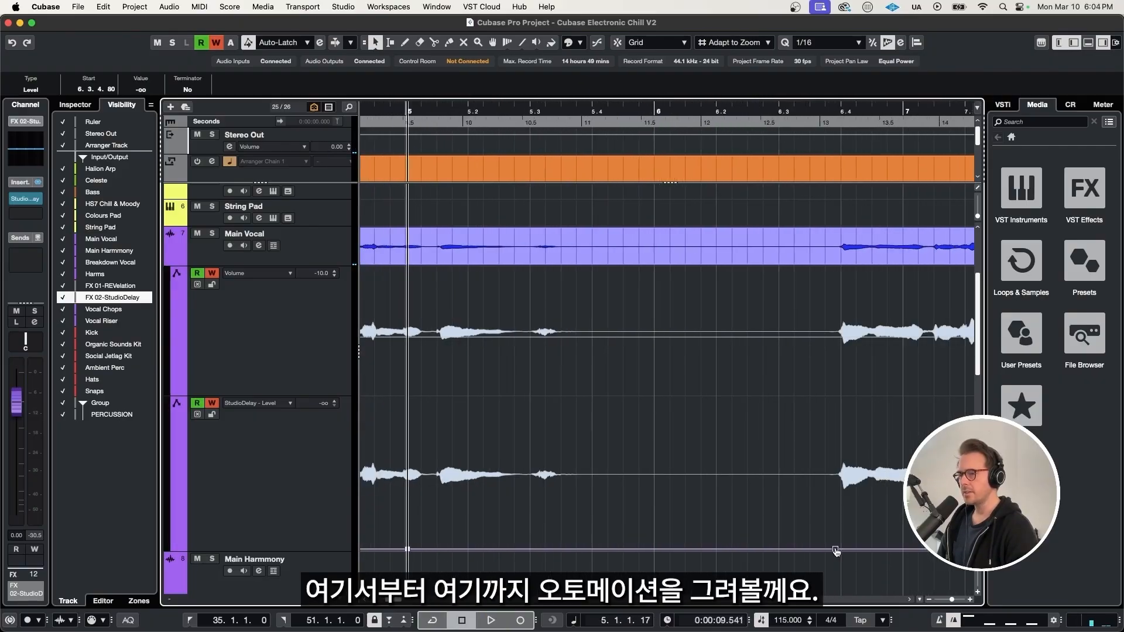
pyautogui.scroll(-2, 726, 537)
pyautogui.moveTo(635, 400); pyautogui.dragTo(675, 171)
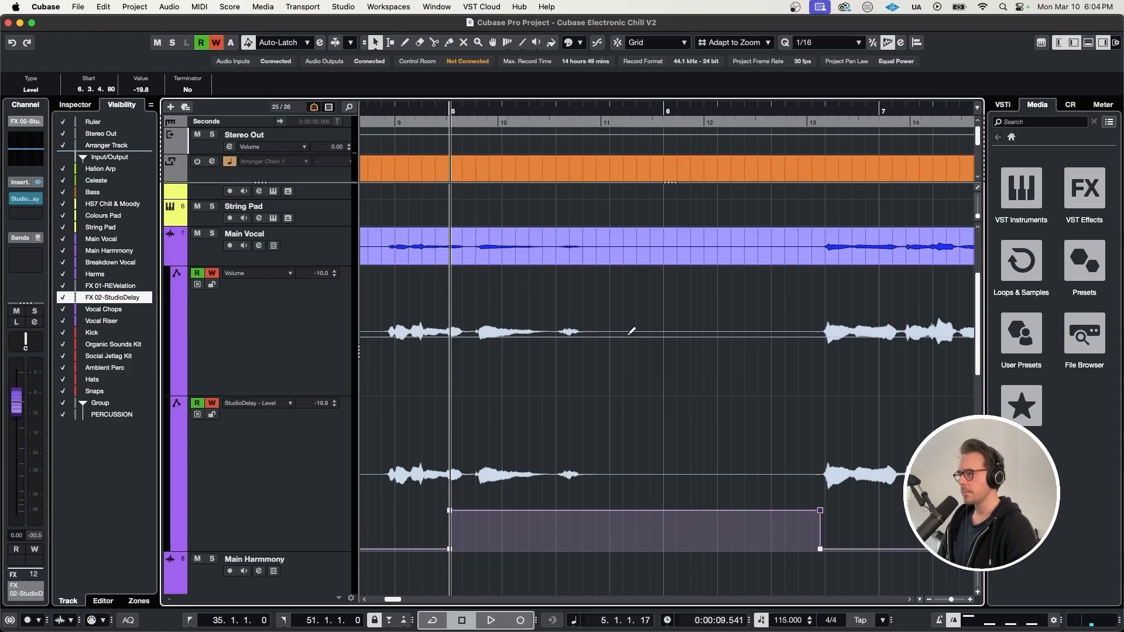
pyautogui.moveTo(632, 332); pyautogui.dragTo(641, 375)
pyautogui.press('space')
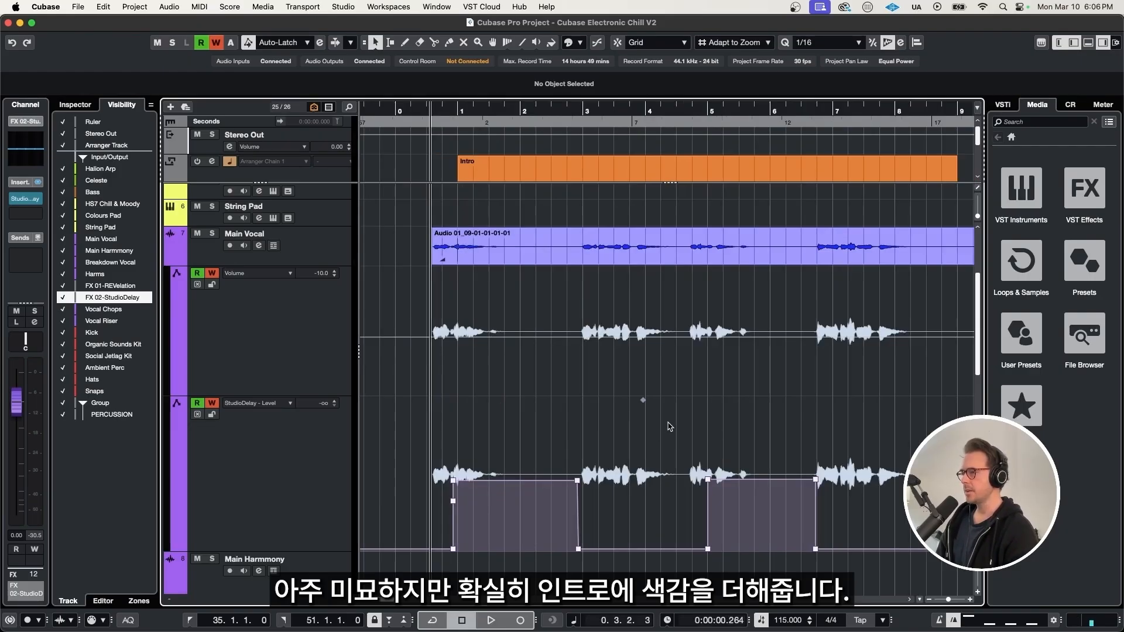
pyautogui.press('space')
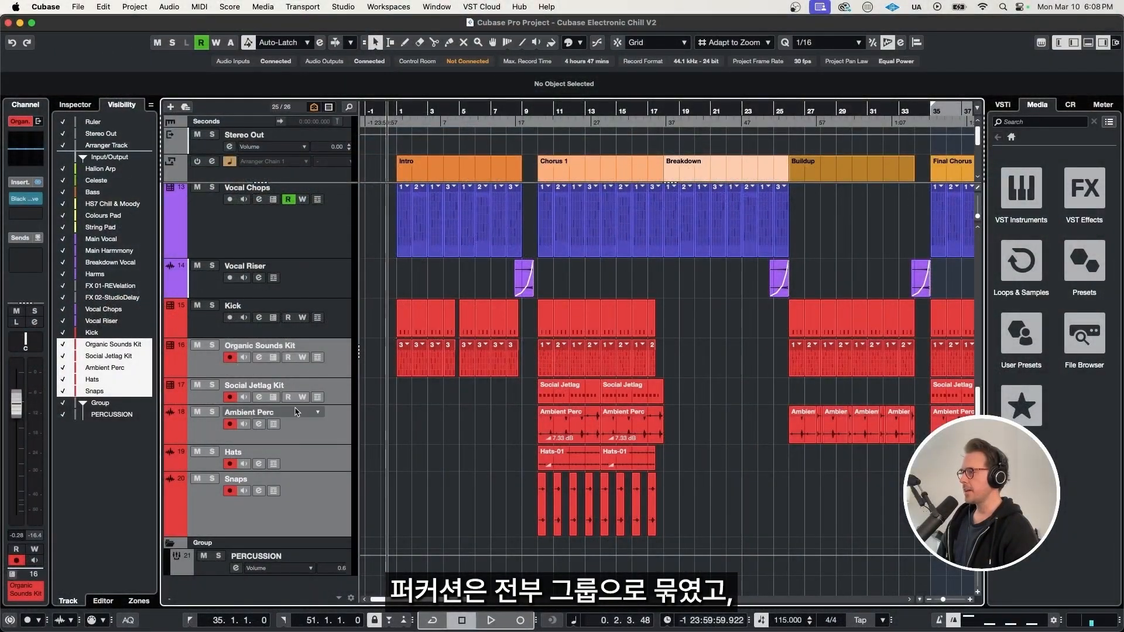
# Examine the Black Valve compressor on the PERCUSSION group and the Kick track's channel settings around Chorus 1.
pyautogui.click(346, 558)
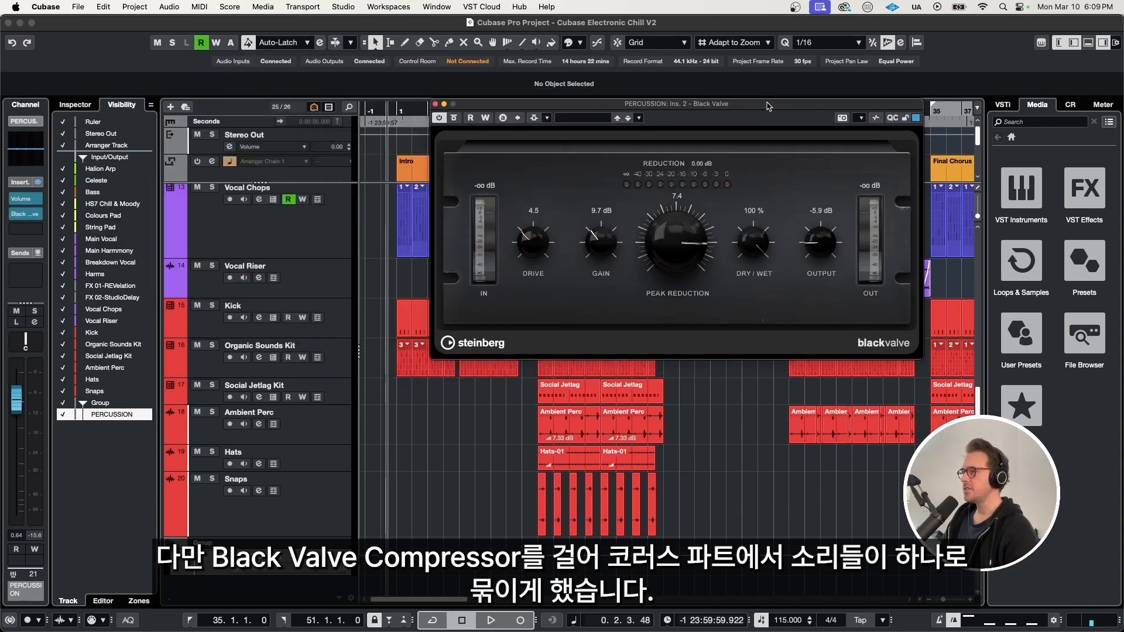
pyautogui.click(524, 111)
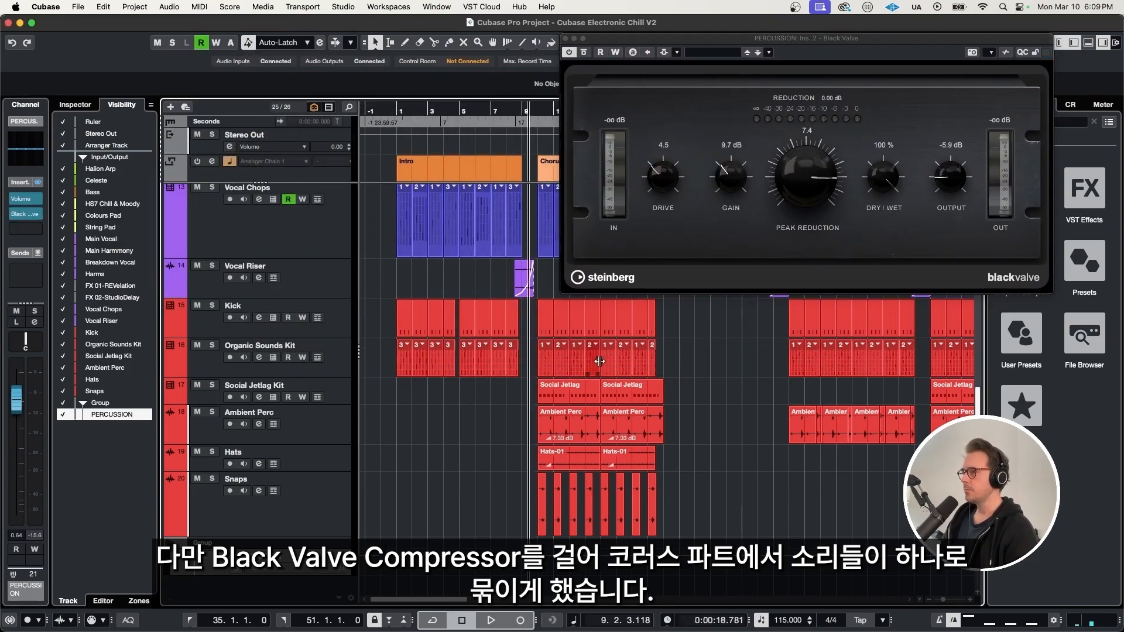
pyautogui.click(340, 312)
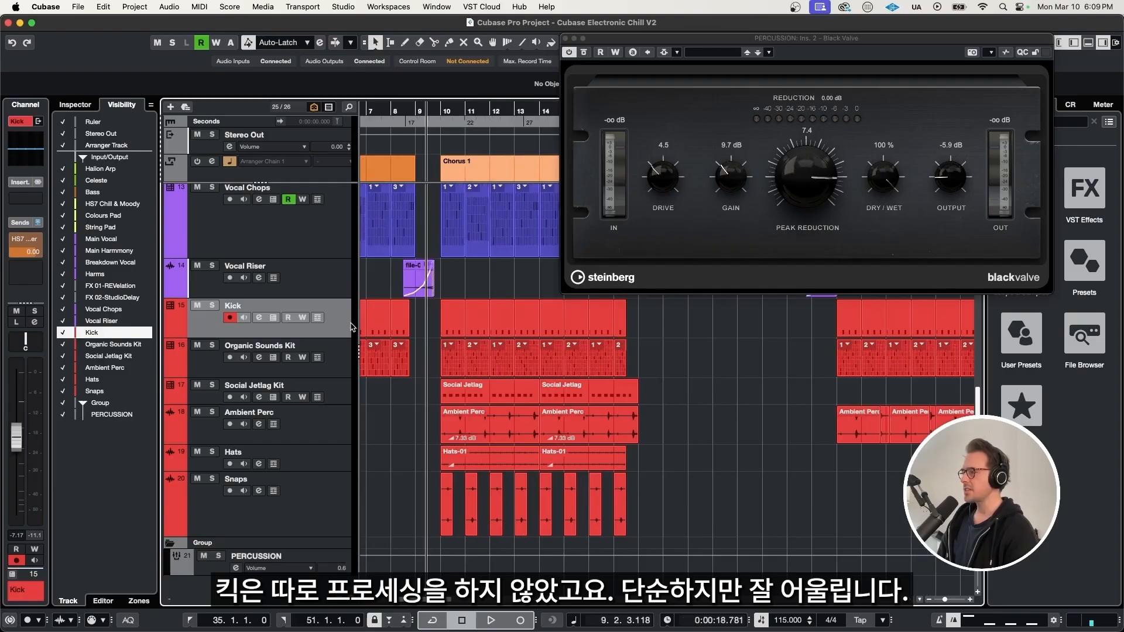
pyautogui.hscroll(4, 431, 371)
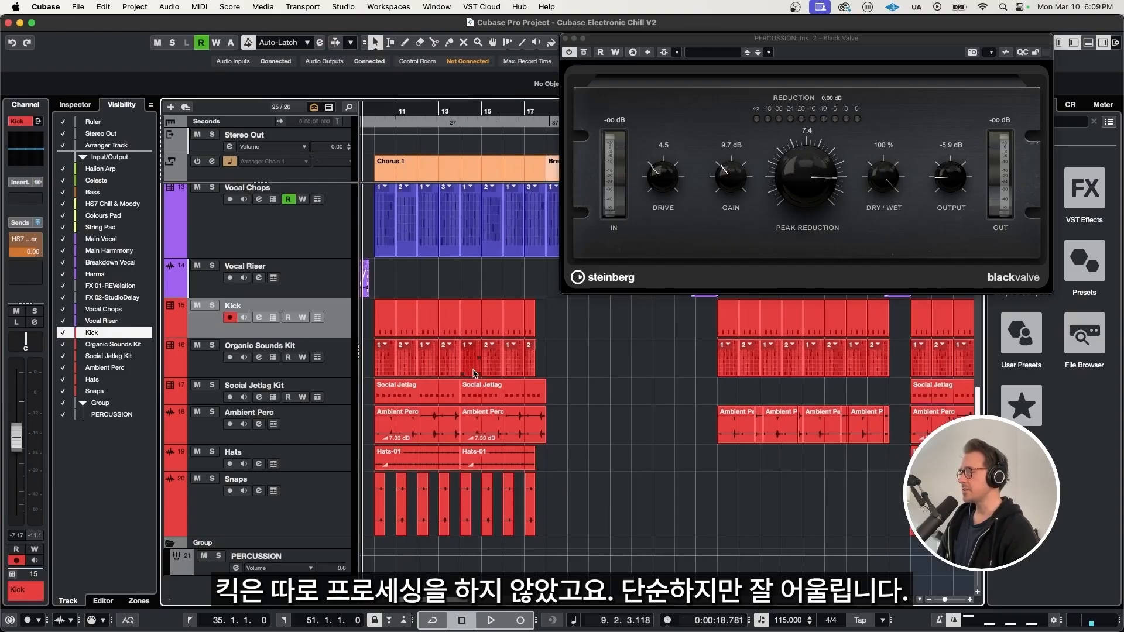
# Play the soloed percussion tracks through Chorus 1 with the PERCUSSION group's Black Valve compressor in view.
pyautogui.press('space')
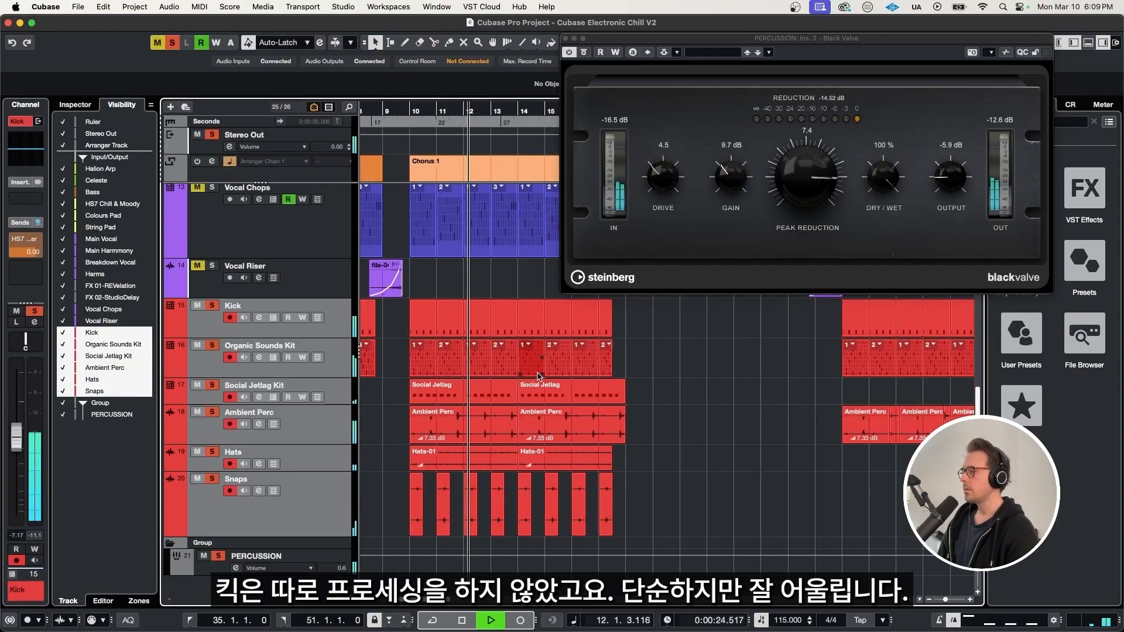
pyautogui.scroll(1, 539, 376)
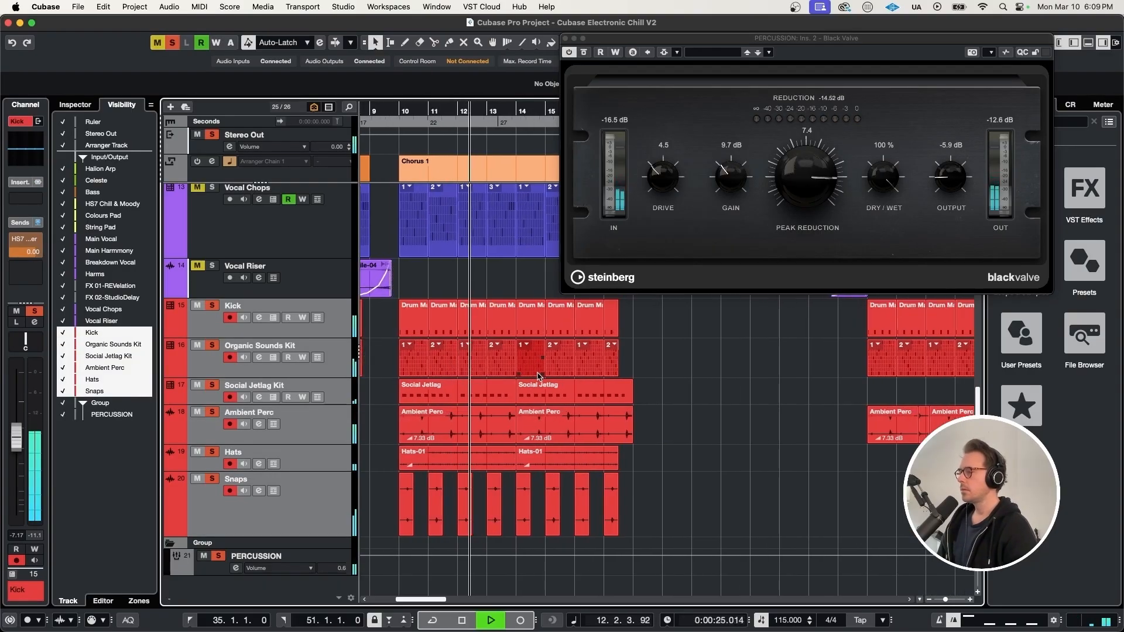
pyautogui.scroll(1, 539, 377)
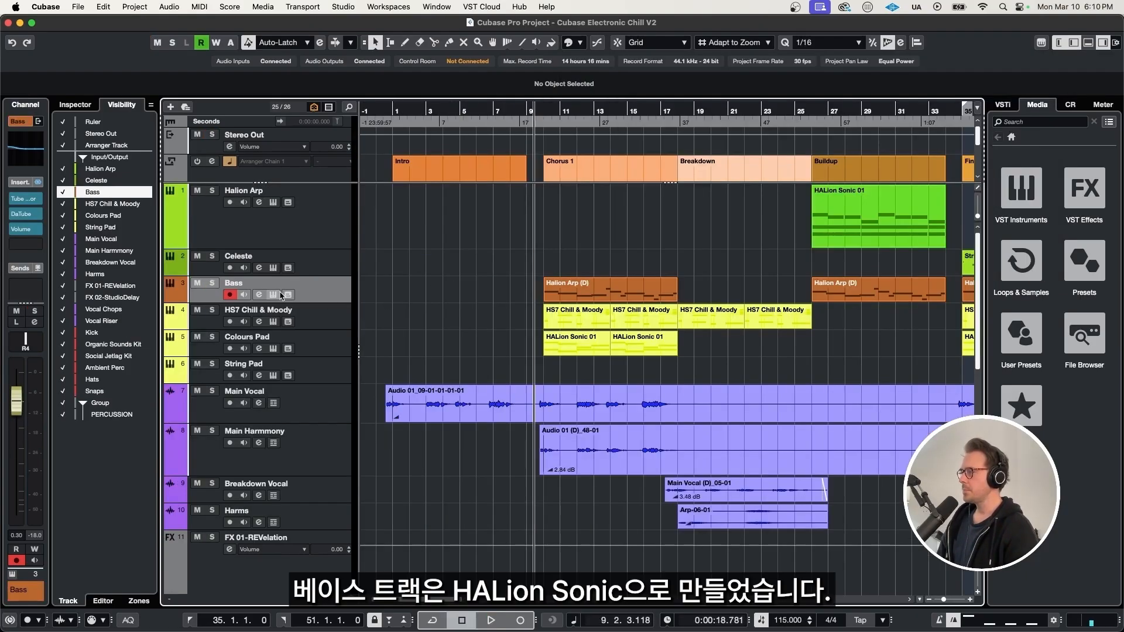
# Examine the Bass track's HALion Sonic instrument and its Tube Compressor and DaTube inserts.
pyautogui.click(273, 295)
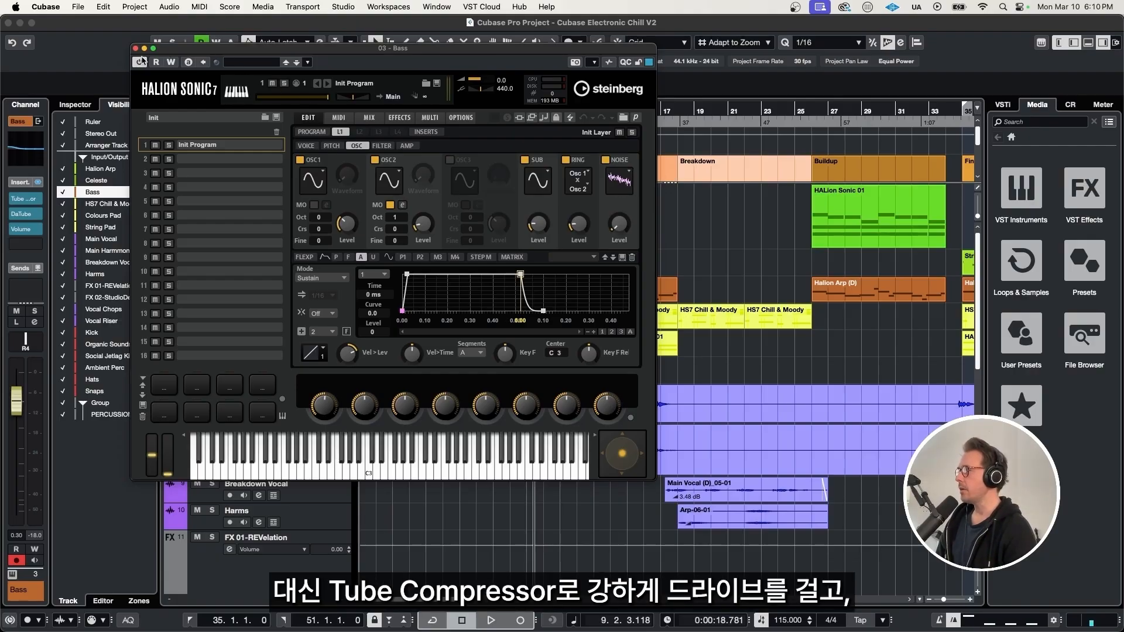
pyautogui.click(136, 48)
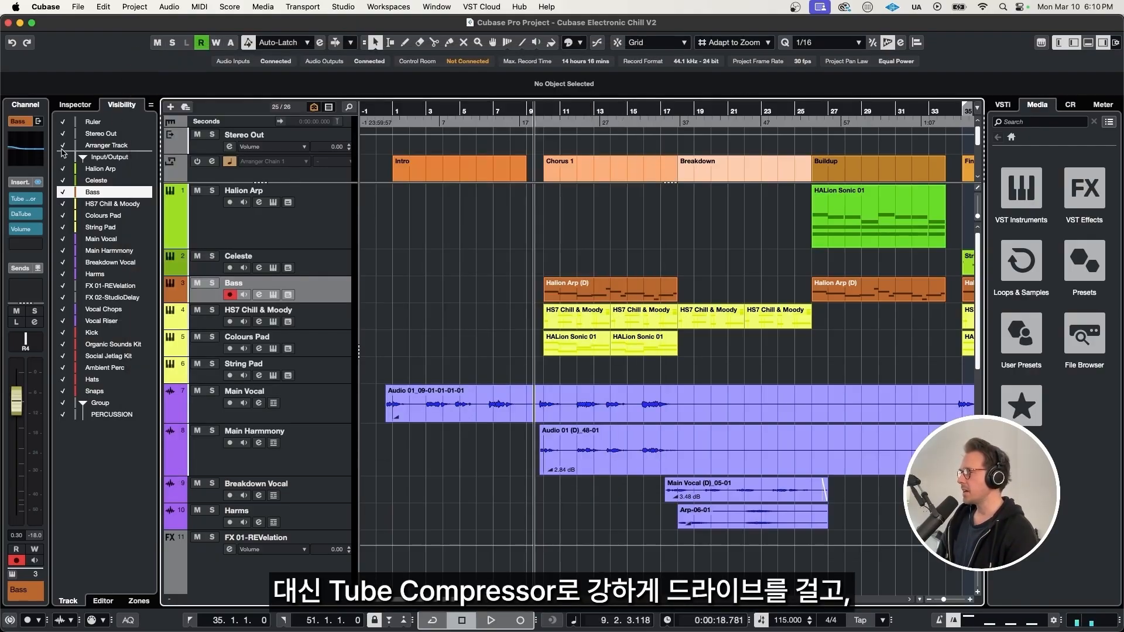
pyautogui.click(31, 200)
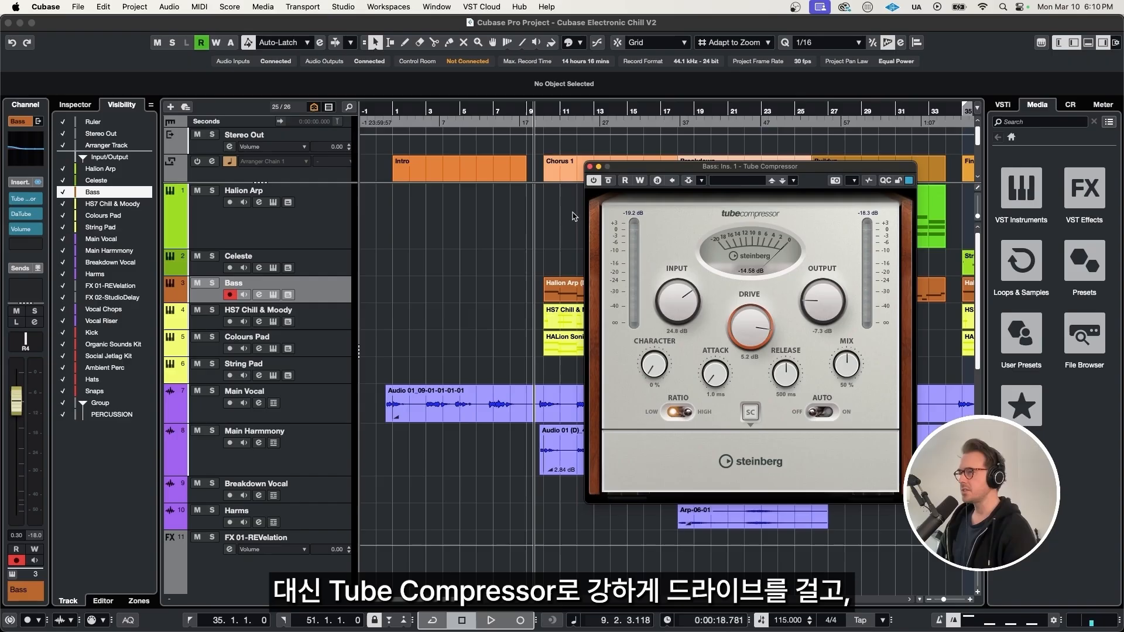
pyautogui.moveTo(637, 169); pyautogui.dragTo(616, 160)
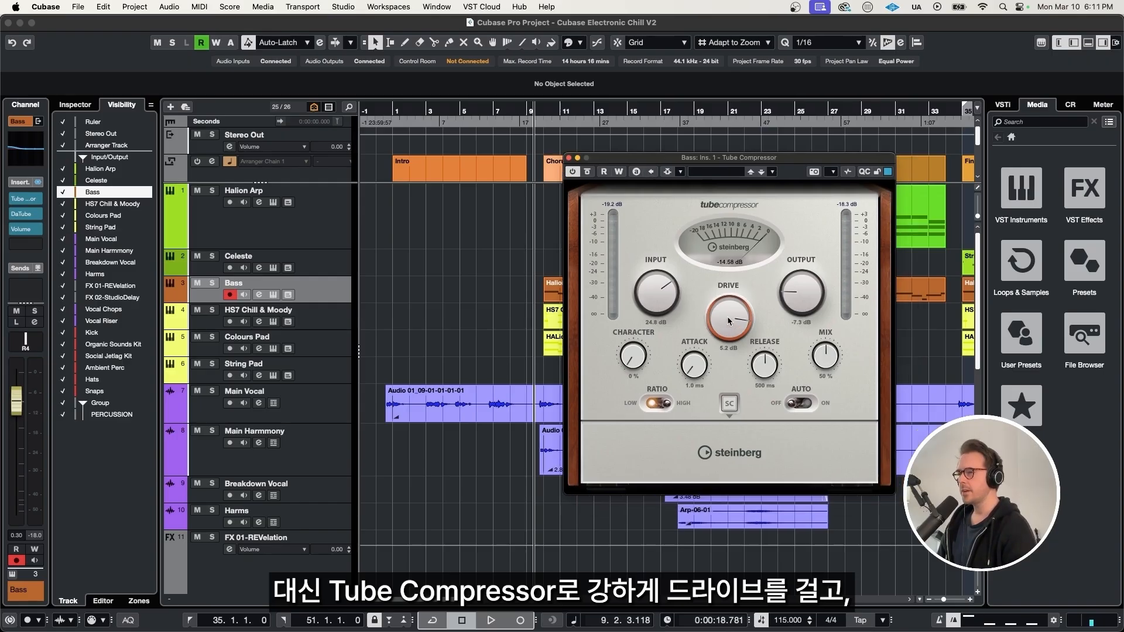
pyautogui.click(568, 158)
pyautogui.click(21, 215)
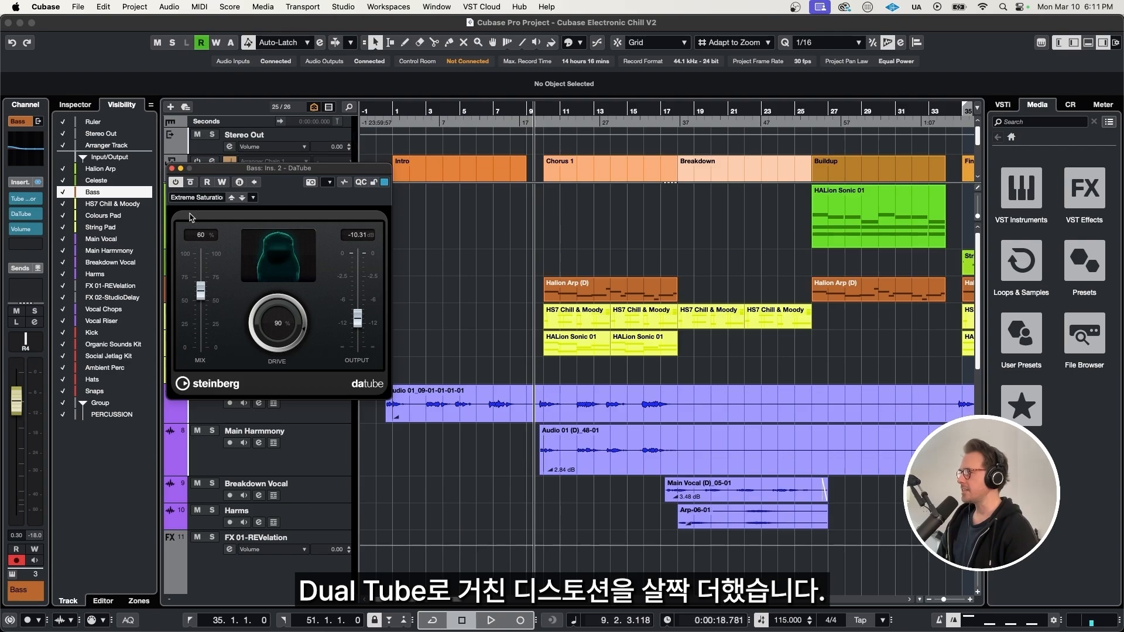
# Play the soloed Bass through Chorus 1, comparing the sound with the DaTube insert bypassed and active.
pyautogui.press('s')
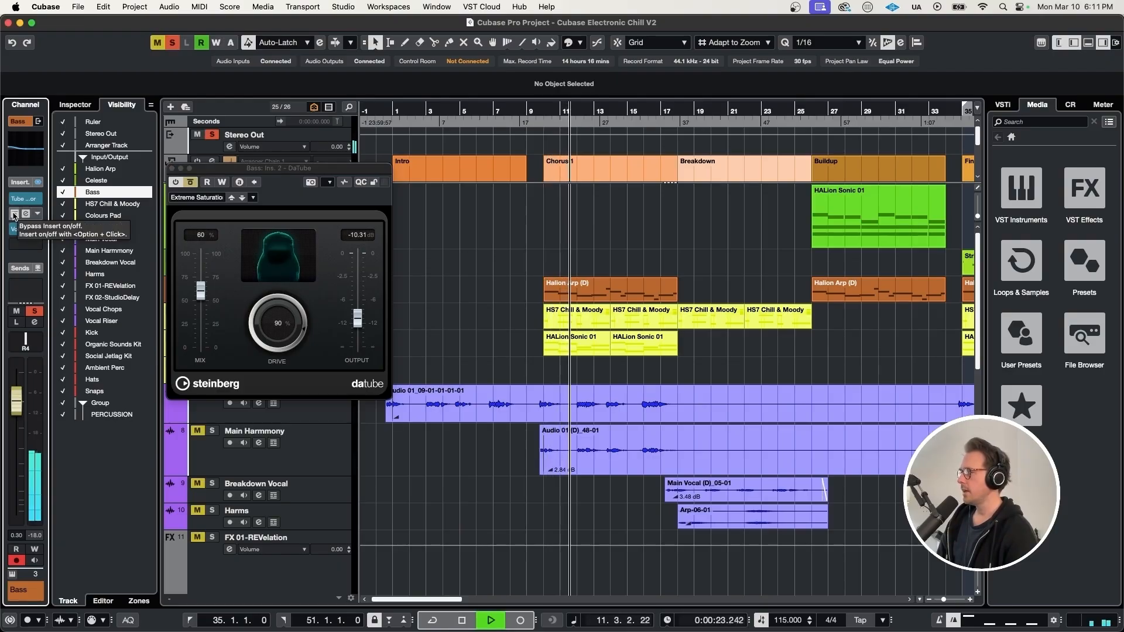
pyautogui.click(14, 214)
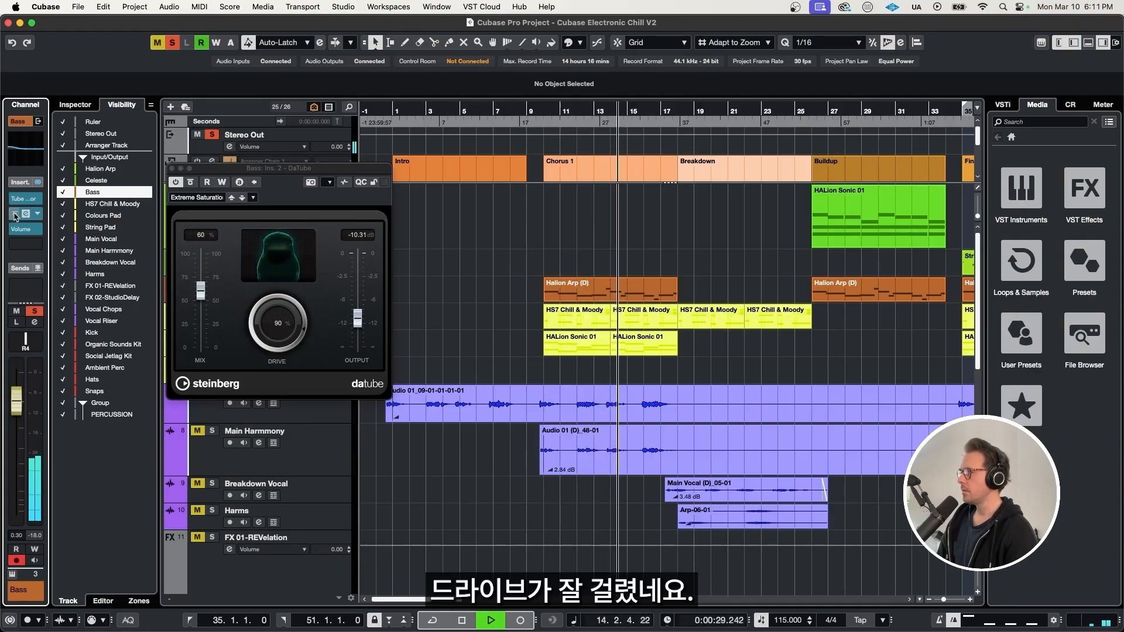
pyautogui.click(13, 215)
pyautogui.press('g')
pyautogui.press('space')
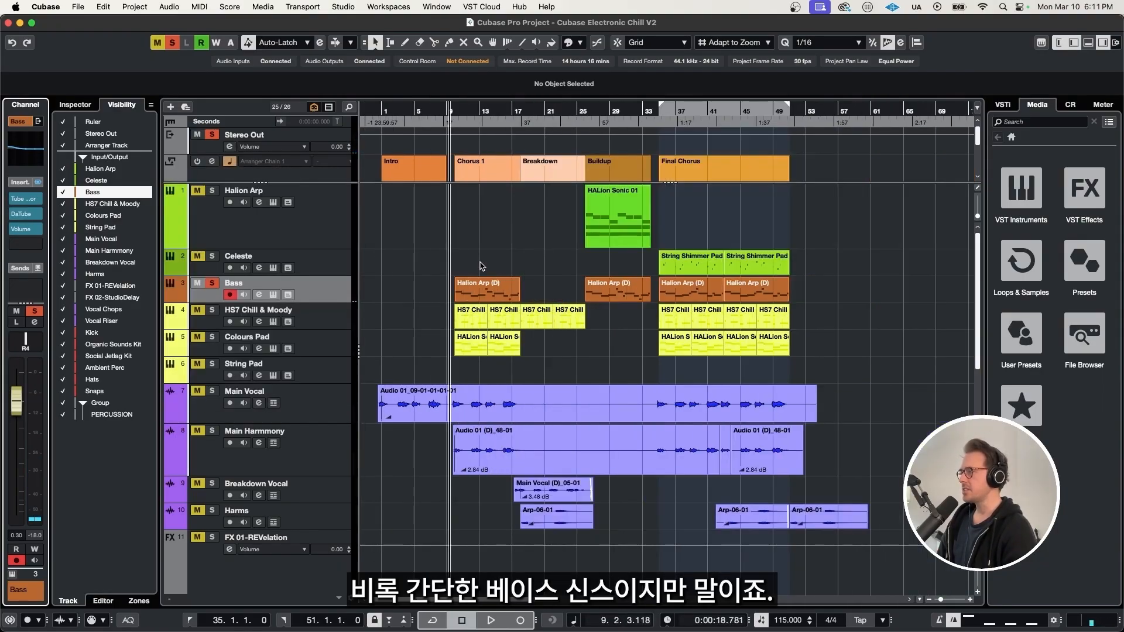
# Replay the soloed Bass from just before Chorus 1 and try a taller Bass track.
pyautogui.press('space')
pyautogui.press('h')
pyautogui.press('h')
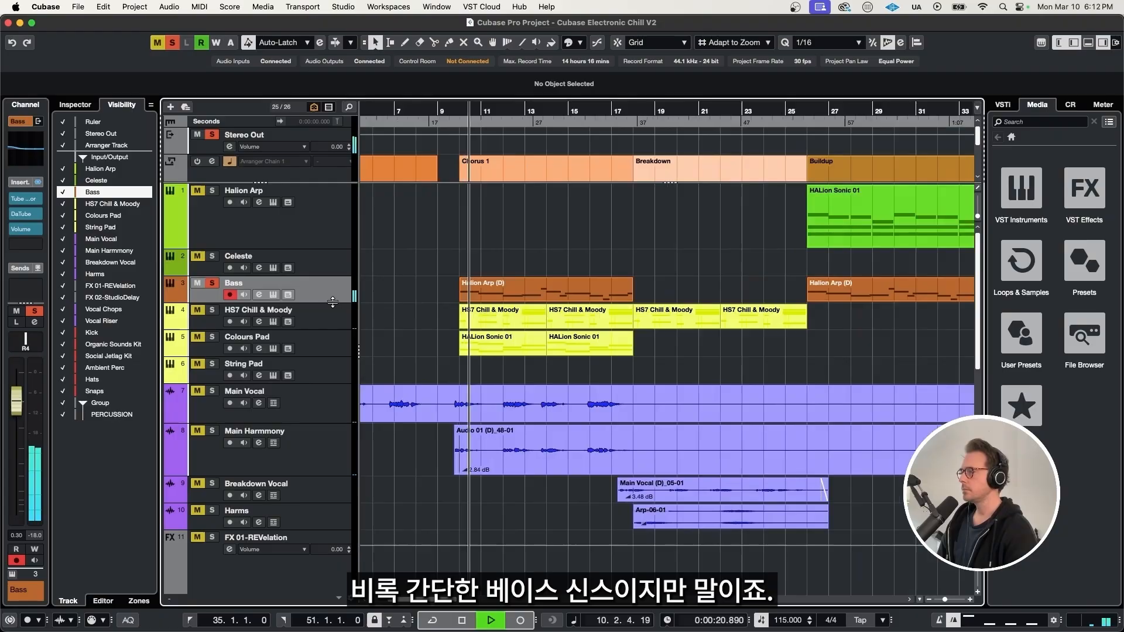
pyautogui.moveTo(343, 302); pyautogui.dragTo(346, 385)
pyautogui.press('h')
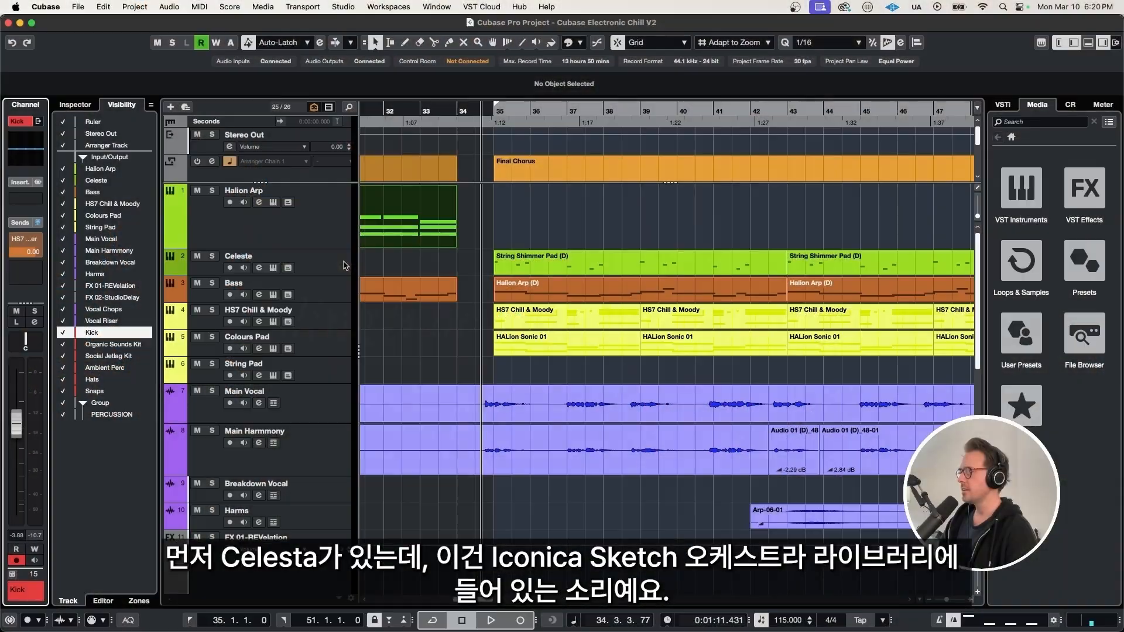
# Enlarge the Celeste track's height and examine its Iconica Sketch Celesta instrument and its Shimmer and Black Valve inserts.
pyautogui.click(339, 274)
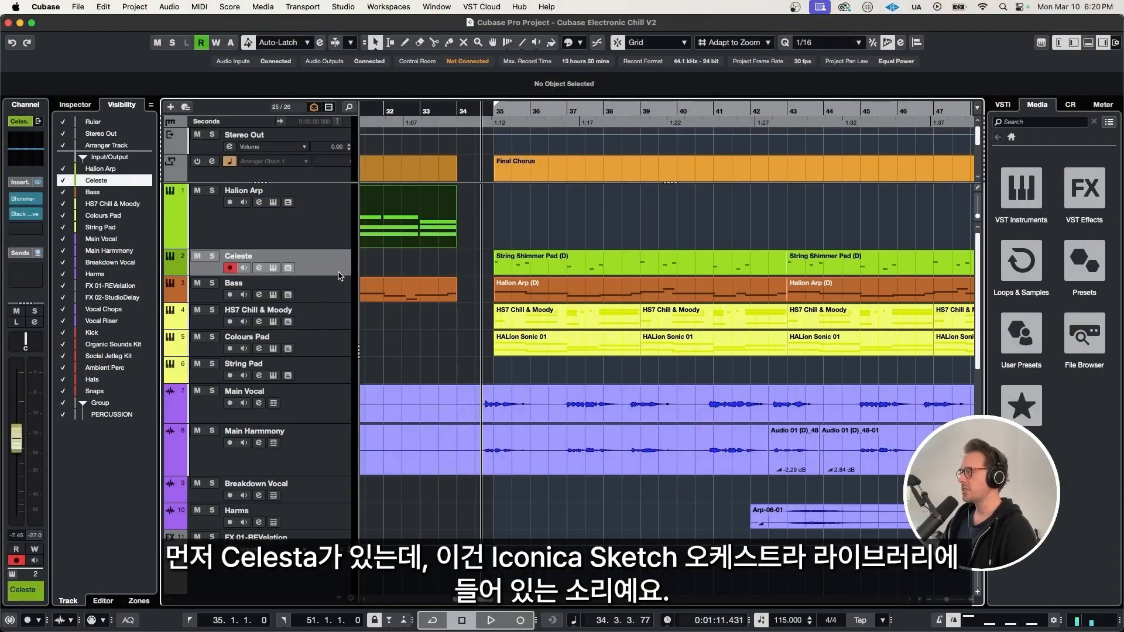
pyautogui.moveTo(337, 275); pyautogui.dragTo(337, 300)
pyautogui.click(272, 267)
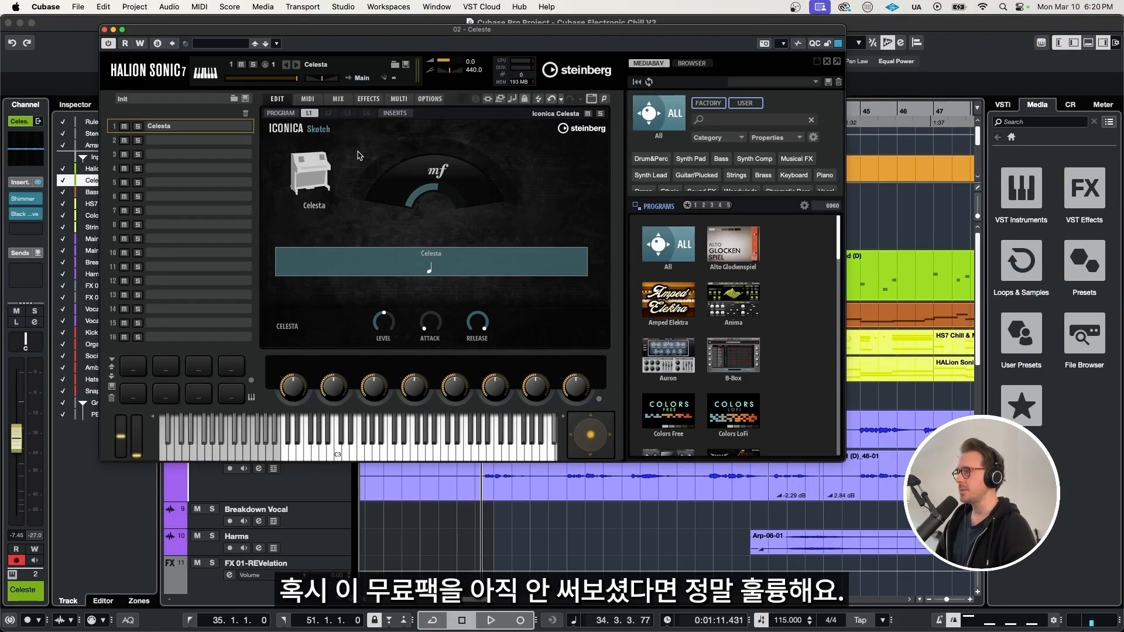
pyautogui.click(105, 29)
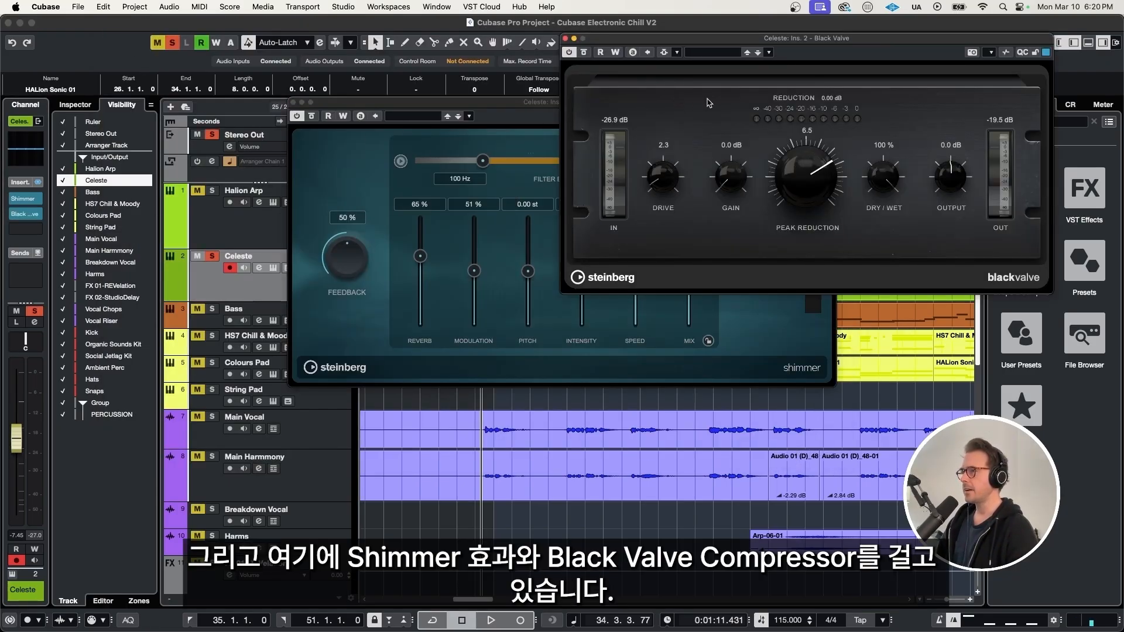
pyautogui.click(566, 39)
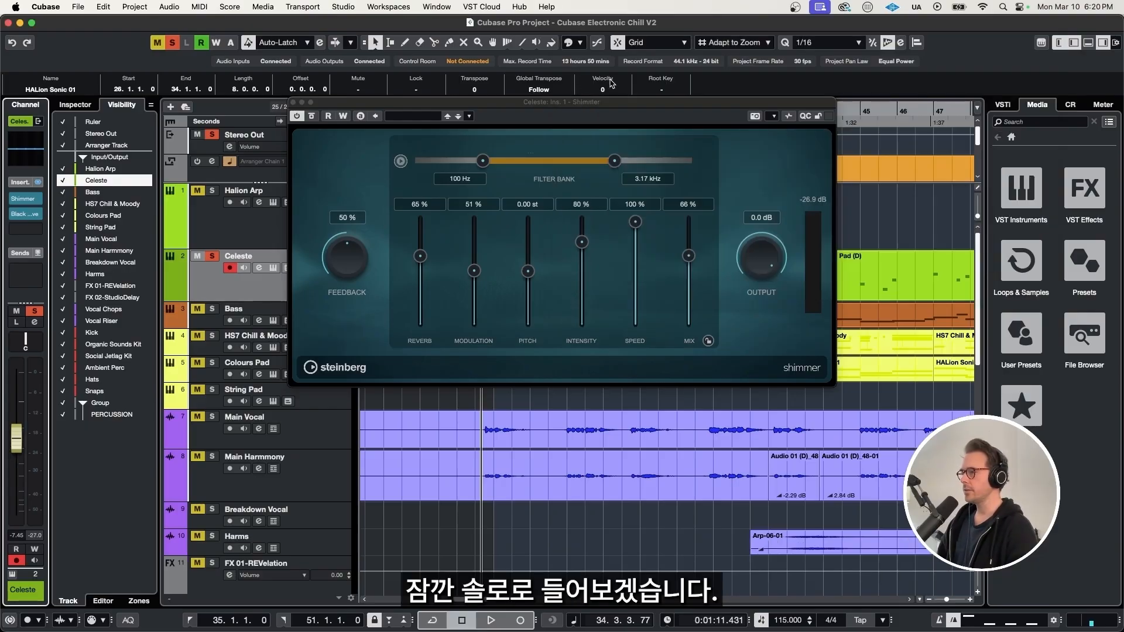
# Play the soloed Celeste part in the Final Chorus, clear all solos and play it within the full mix.
pyautogui.press('space')
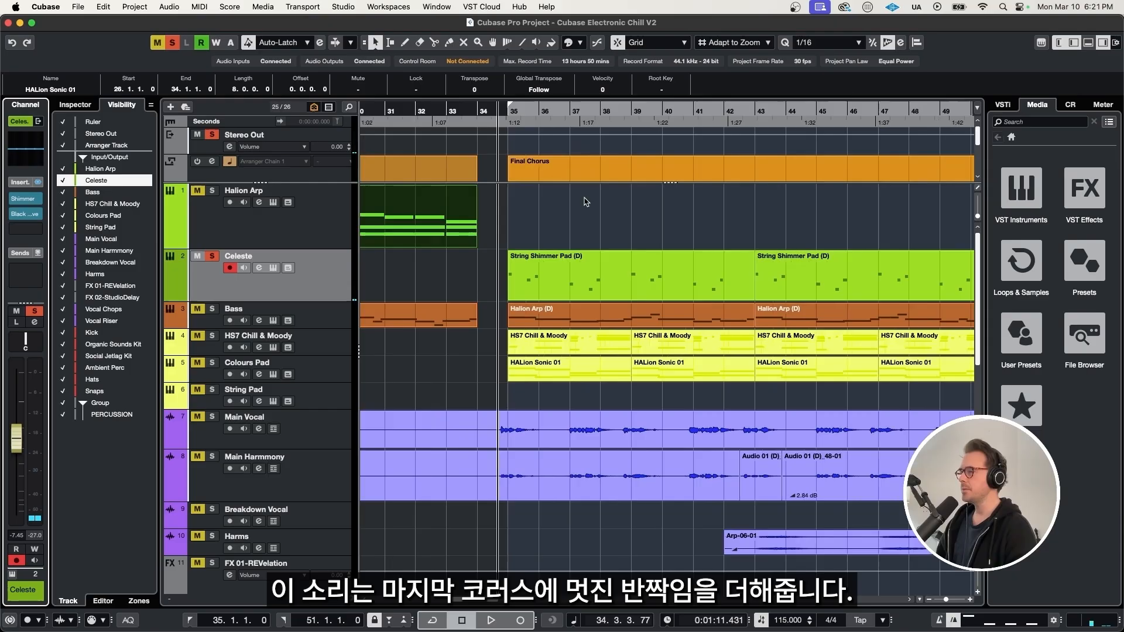
pyautogui.press('g')
pyautogui.press('g')
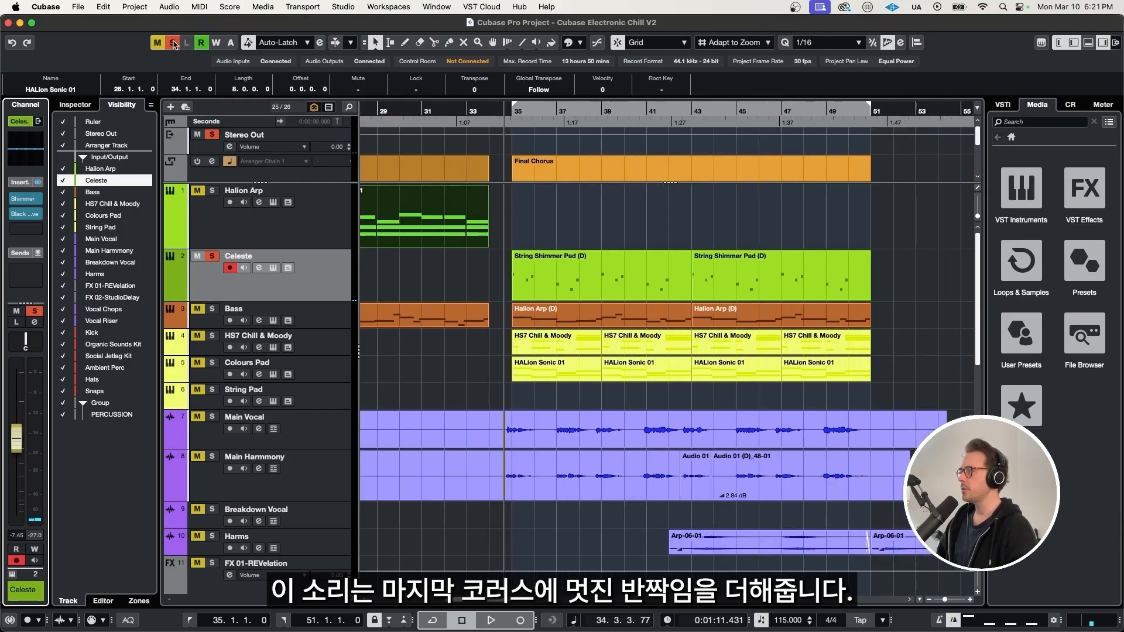
pyautogui.click(173, 43)
pyautogui.press('space')
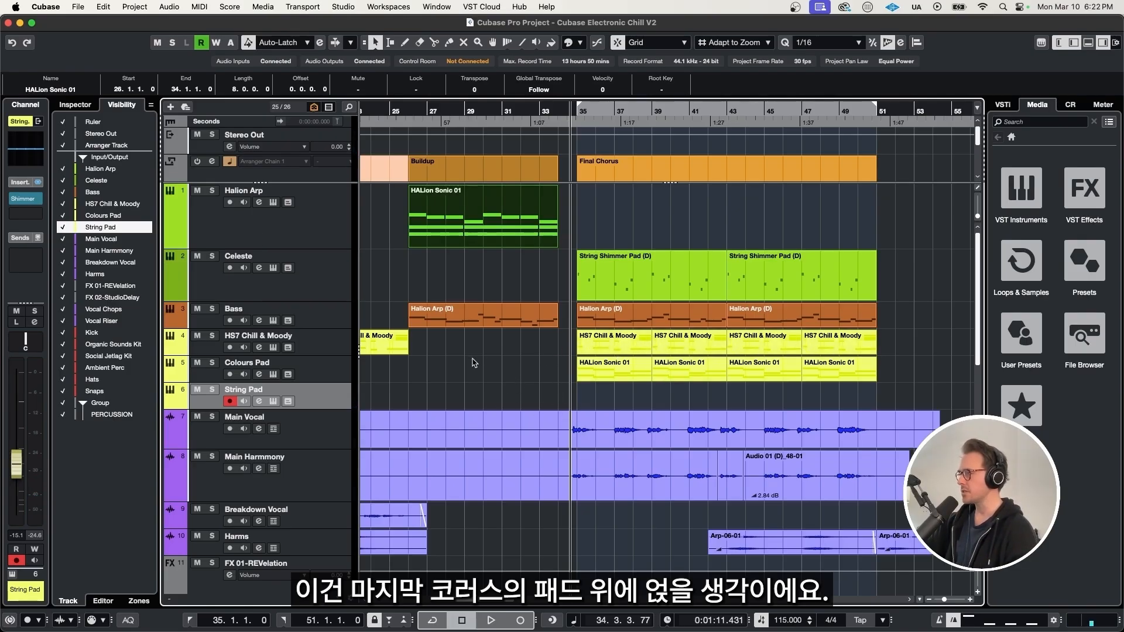
# Check the String Pad's Iconica Sketch Violas instrument and record a sustained String Pad part from bar 0 into the Intro.
pyautogui.click(278, 400)
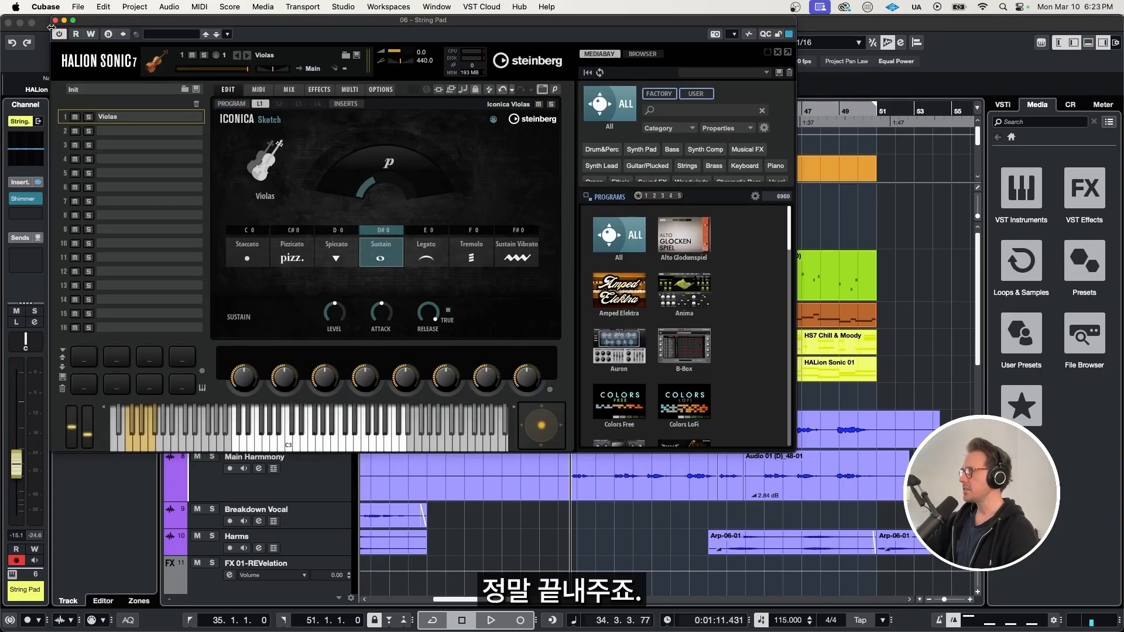
pyautogui.click(55, 21)
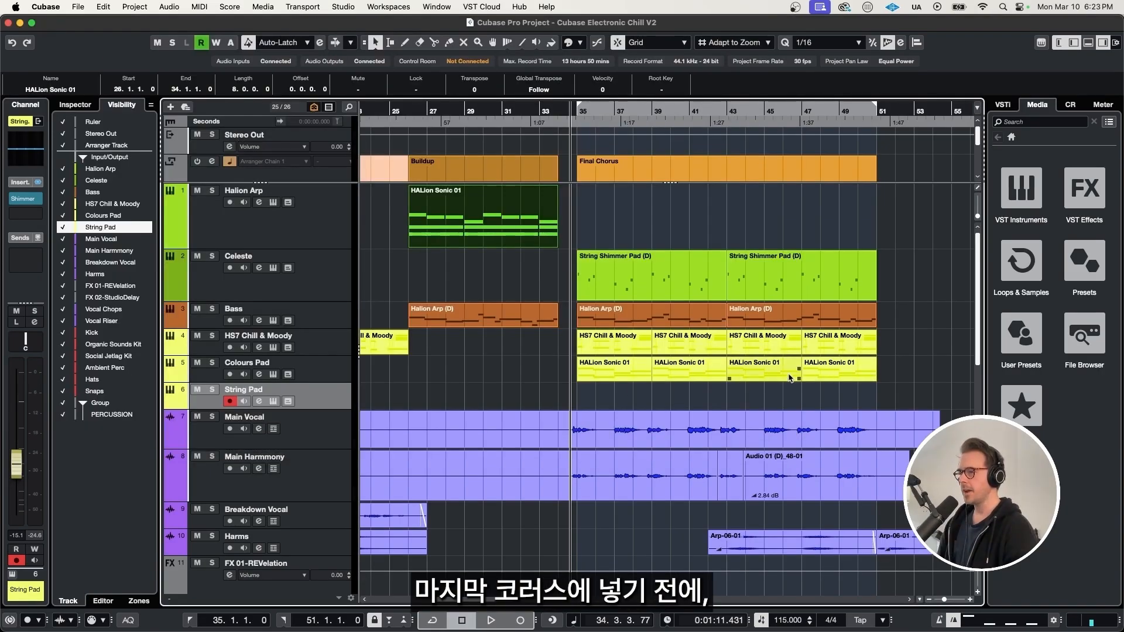
pyautogui.hscroll(-10, 553, 387)
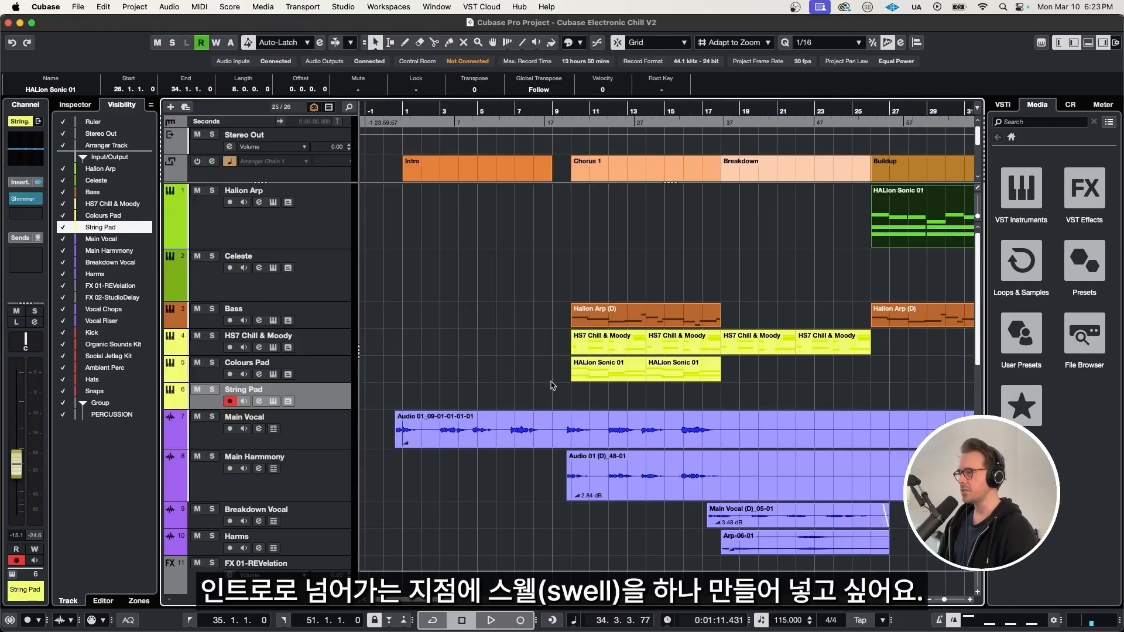
pyautogui.press('h')
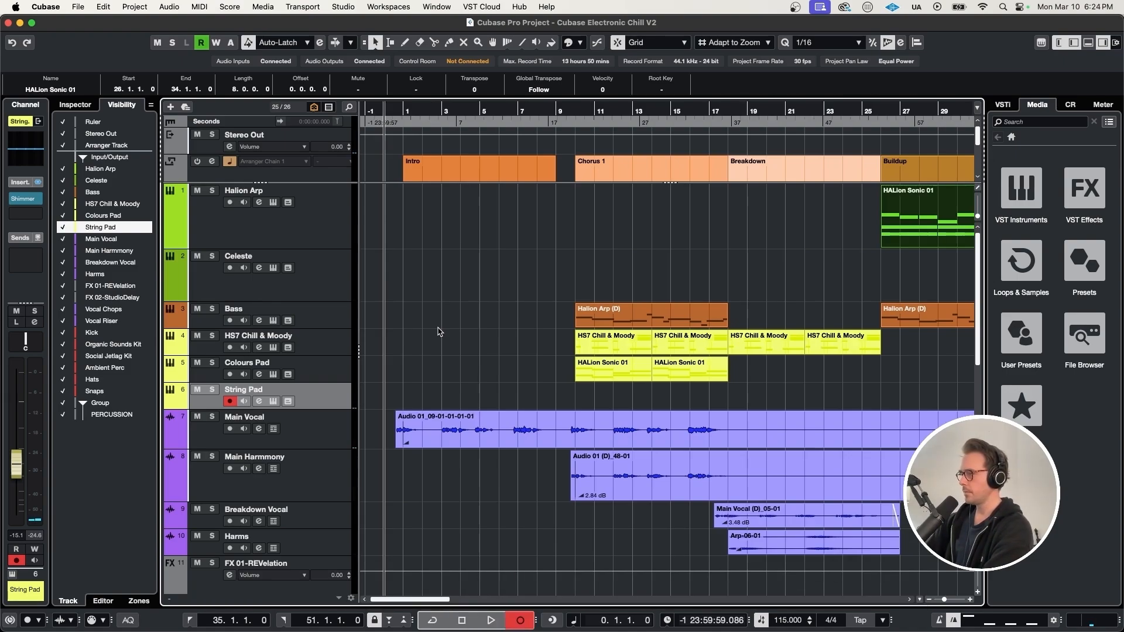
pyautogui.press('KP_Multiply')
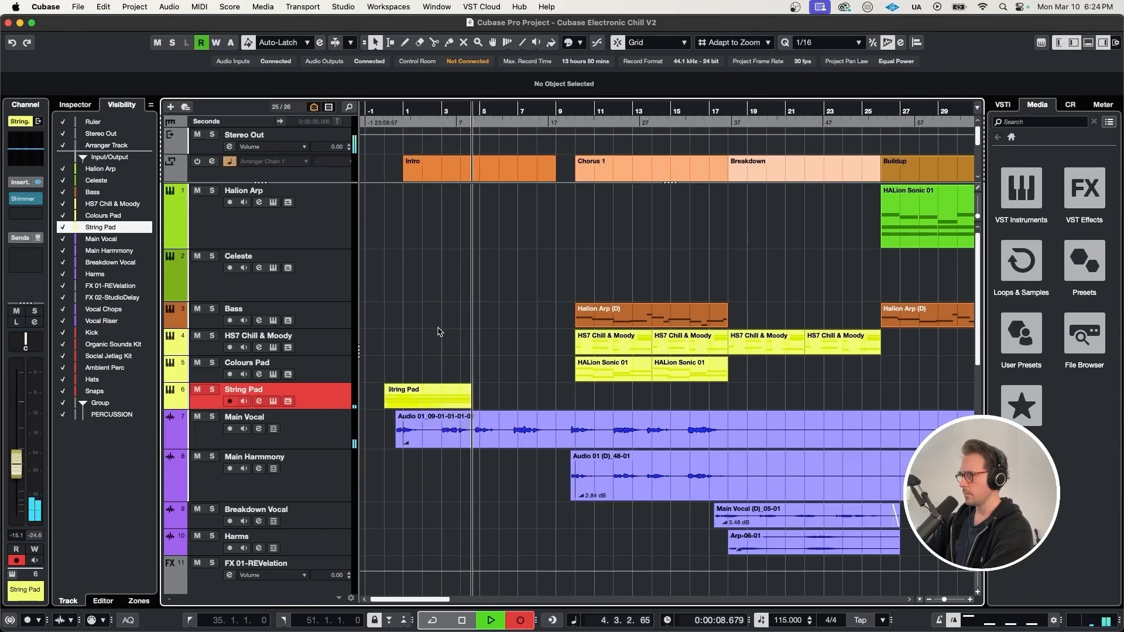
pyautogui.press('space')
pyautogui.press('h')
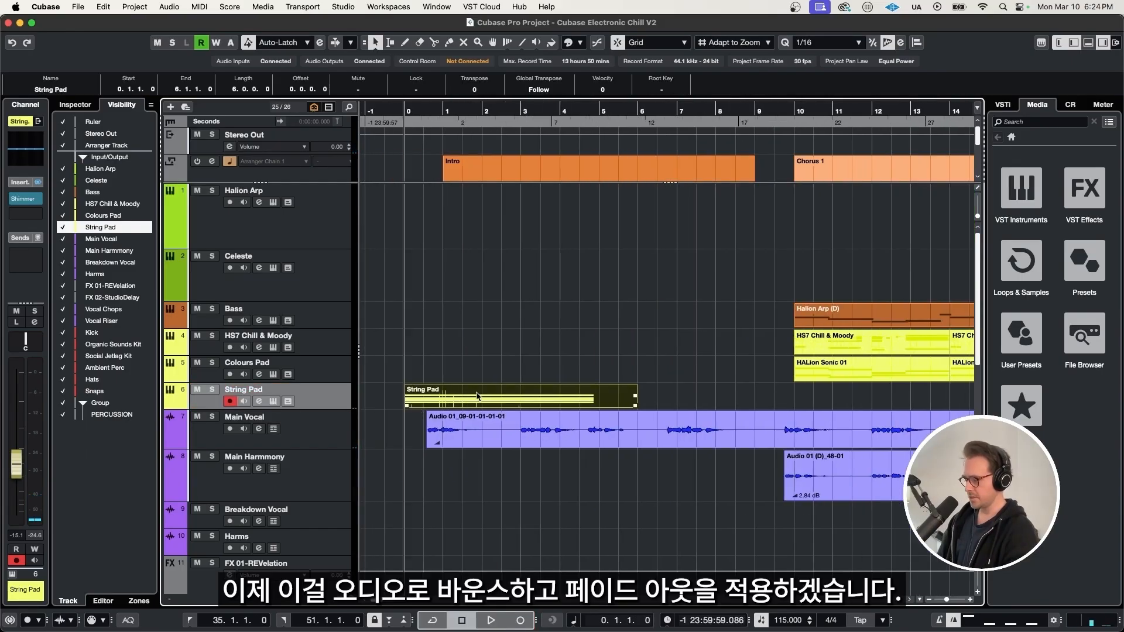
# Render the recorded String Pad part to audio, apply a long fade-out to it and play the result.
pyautogui.press('super+shift+r')
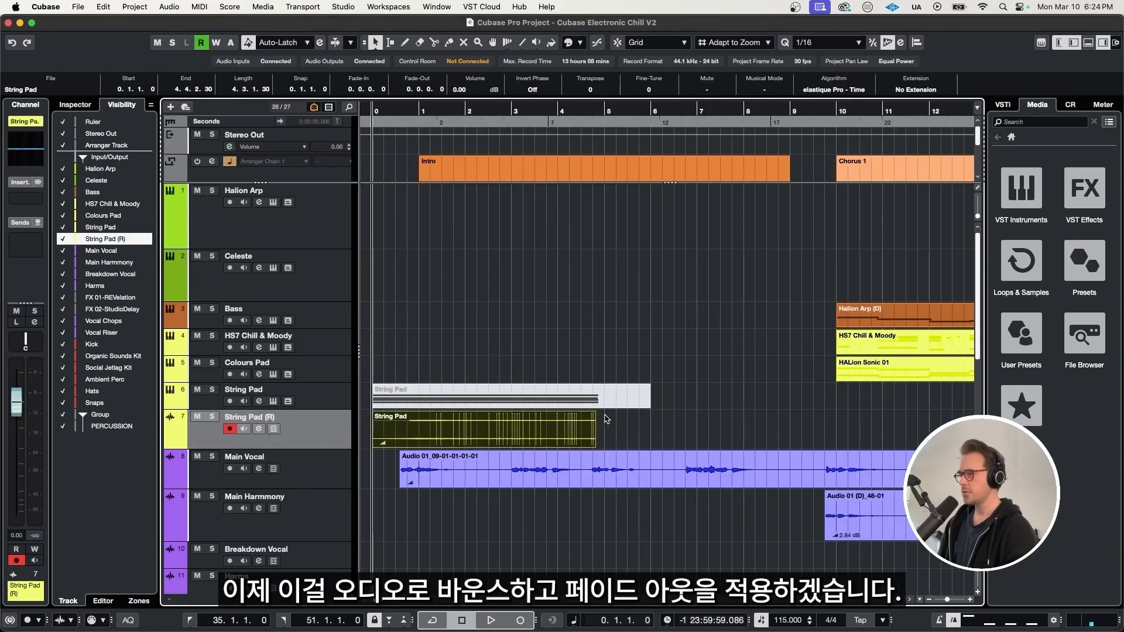
pyautogui.moveTo(505, 417); pyautogui.dragTo(504, 418)
pyautogui.press('space')
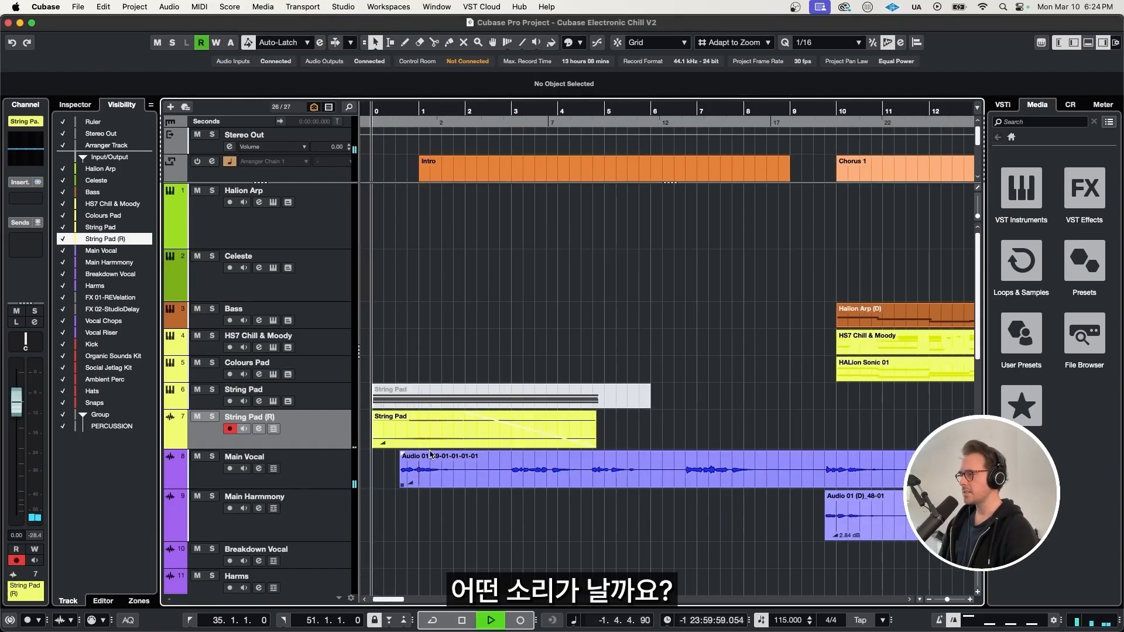
pyautogui.press('space')
# Delete the muted String Pad MIDI part and place the rendered swell at bar 25, leading into the Buildup.
pyautogui.click(391, 396)
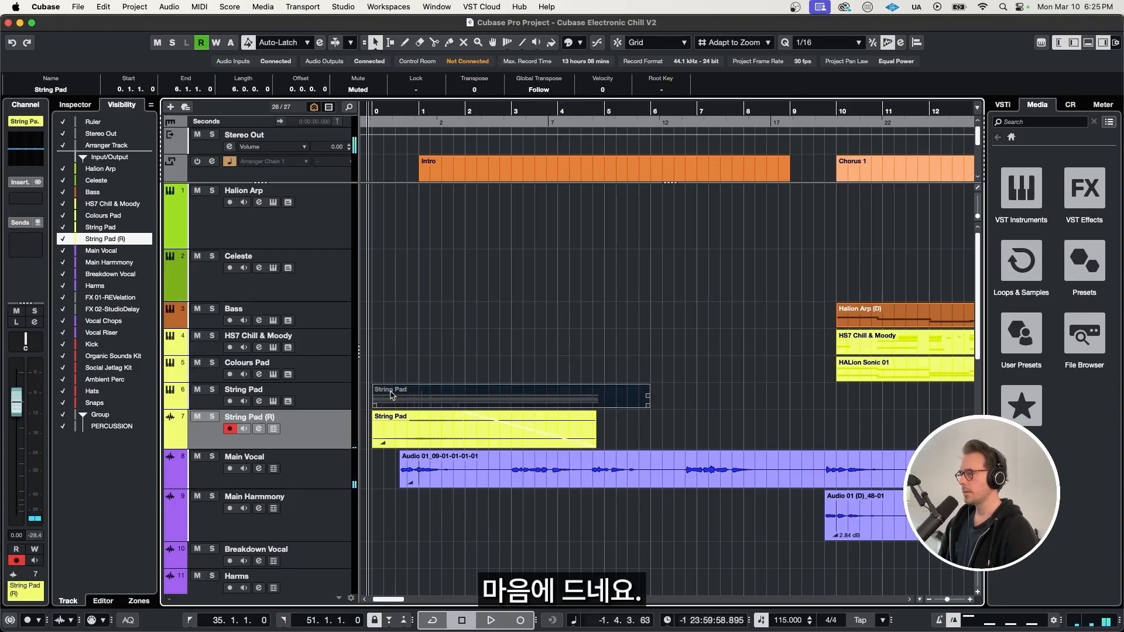
pyautogui.press('Delete')
pyautogui.scroll(-3, 425, 424)
pyautogui.moveTo(425, 423); pyautogui.dragTo(680, 420)
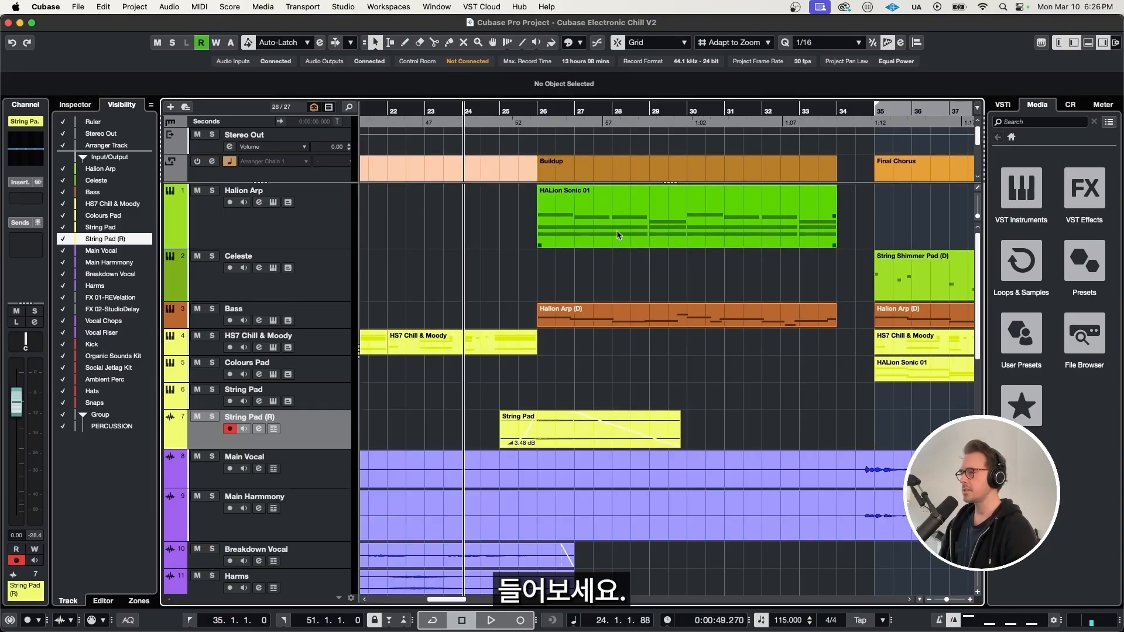
# Play the string swell into the Buildup and place a copy of it at bar 34 before the Final Chorus.
pyautogui.press('space')
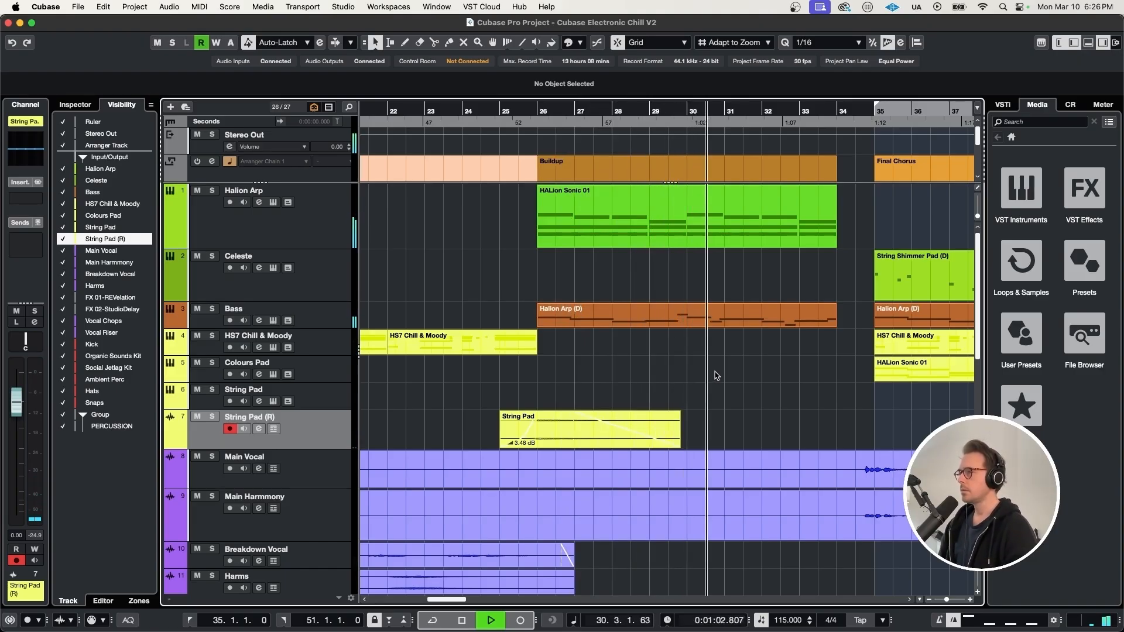
pyautogui.scroll(-2, 715, 376)
pyautogui.hscroll(3, 715, 376)
pyautogui.scroll(-1, 715, 375)
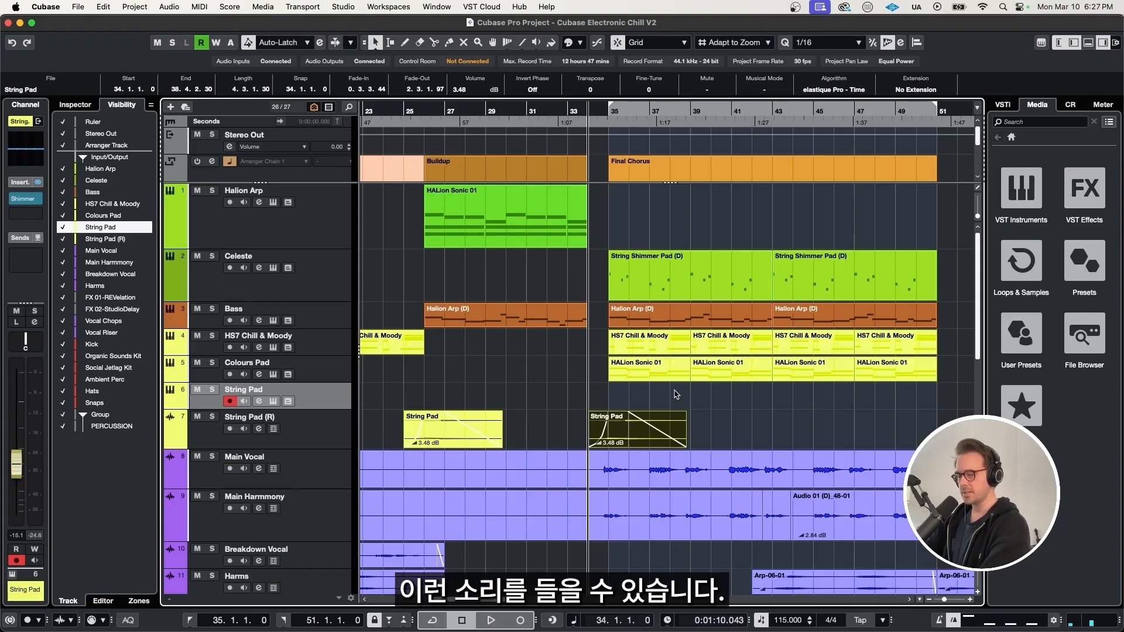
# Record a new String Pad part from bar 34 to bar 54 across the Final Chorus.
pyautogui.press('KP_Multiply')
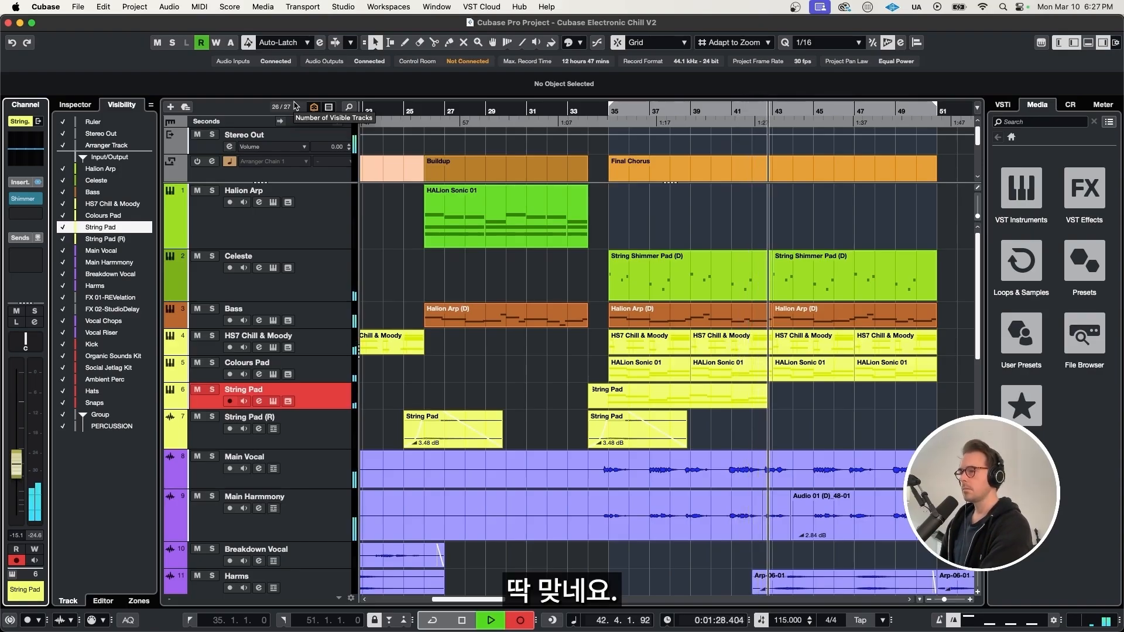
pyautogui.press('space')
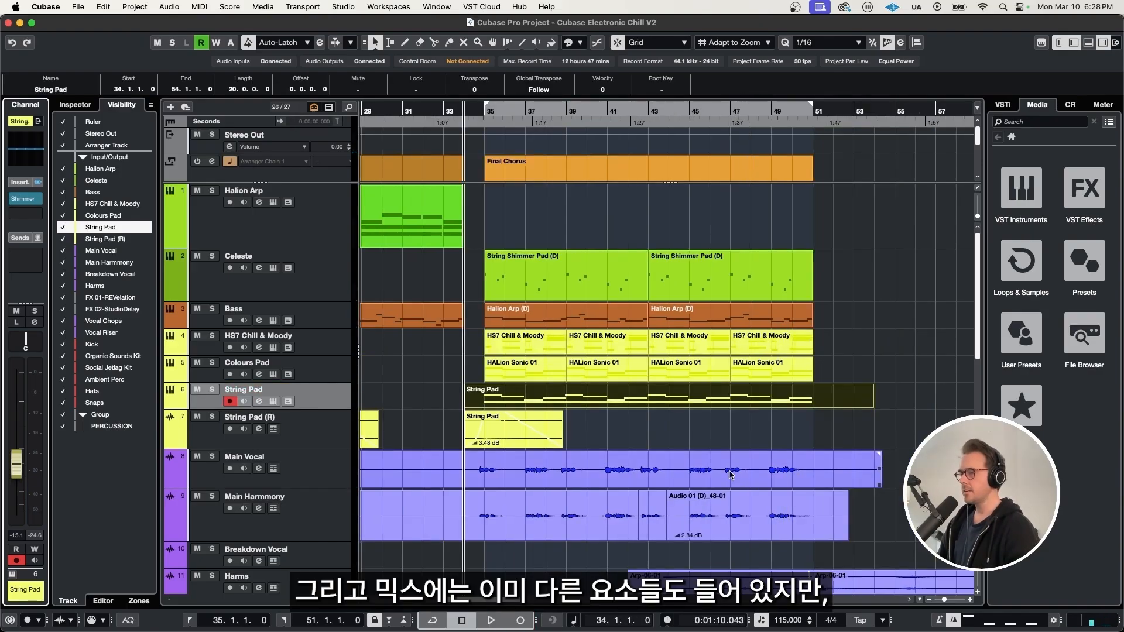
pyautogui.scroll(-1, 776, 359)
pyautogui.scroll(-2, 729, 449)
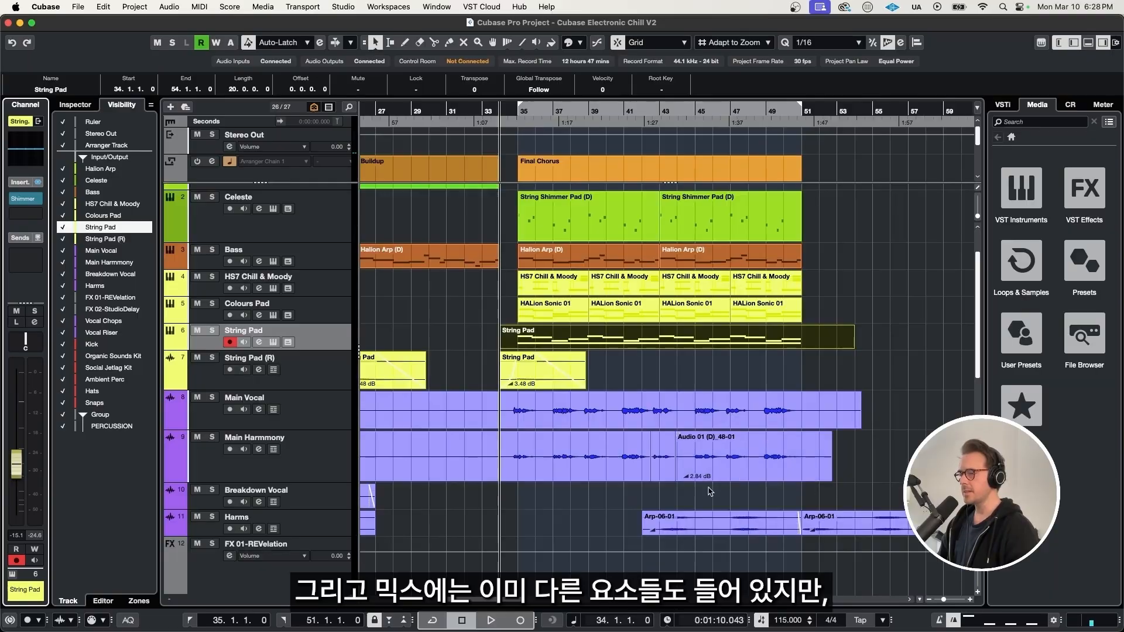
# Select the Harms track and enlarge its lane to show the bounced vocal harmonies in the Final Chorus.
pyautogui.scroll(-1, 710, 493)
pyautogui.click(338, 529)
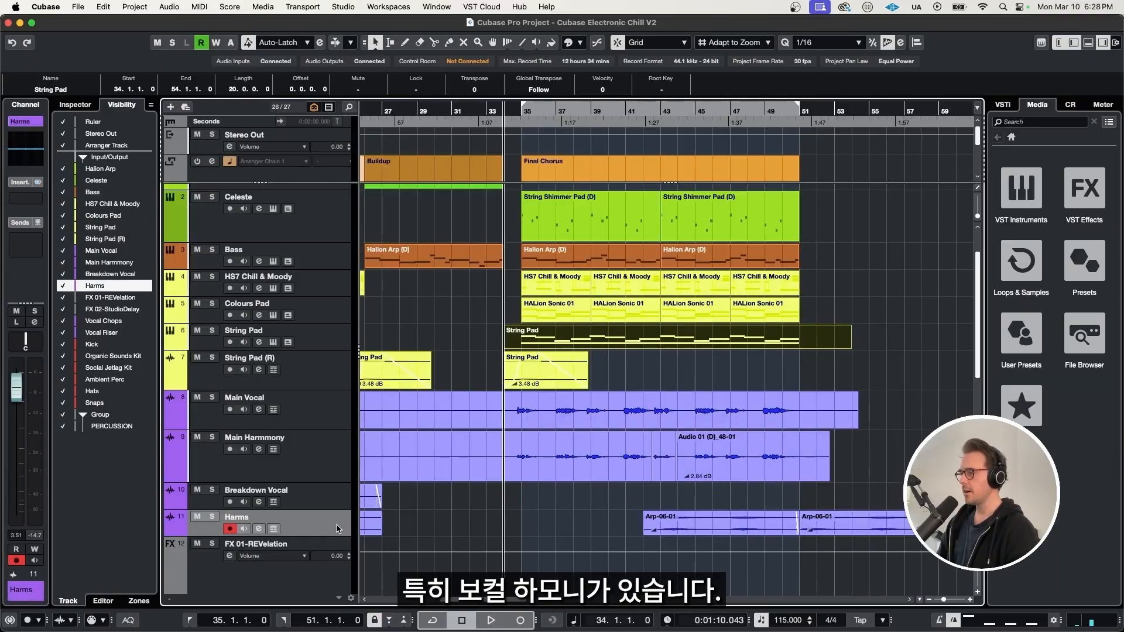
pyautogui.click(644, 501)
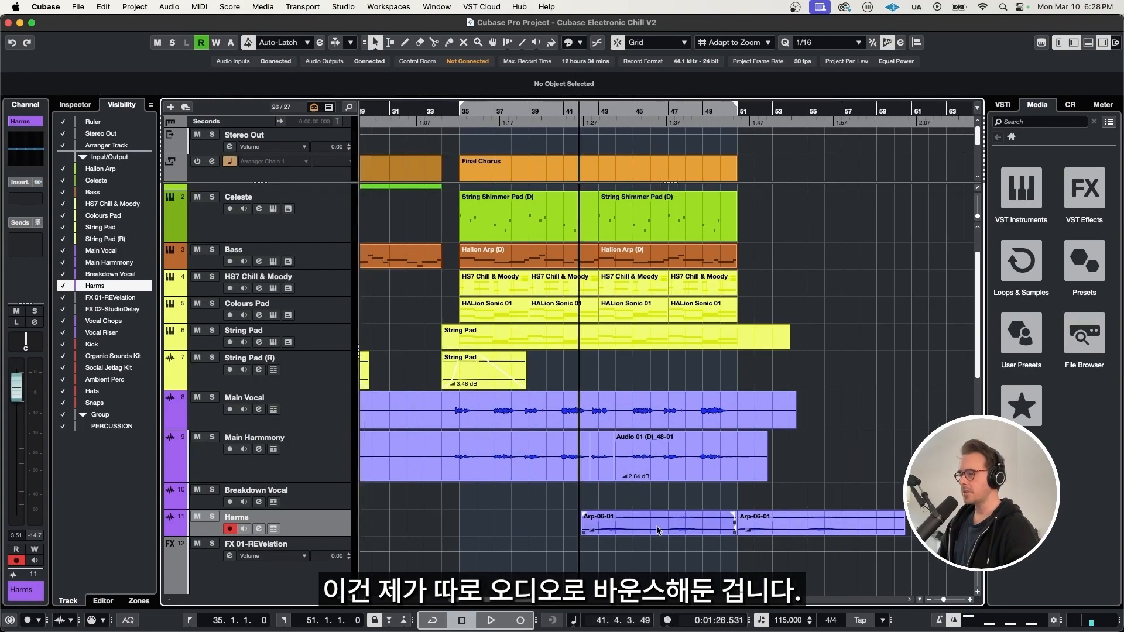
pyautogui.moveTo(335, 534); pyautogui.dragTo(335, 585)
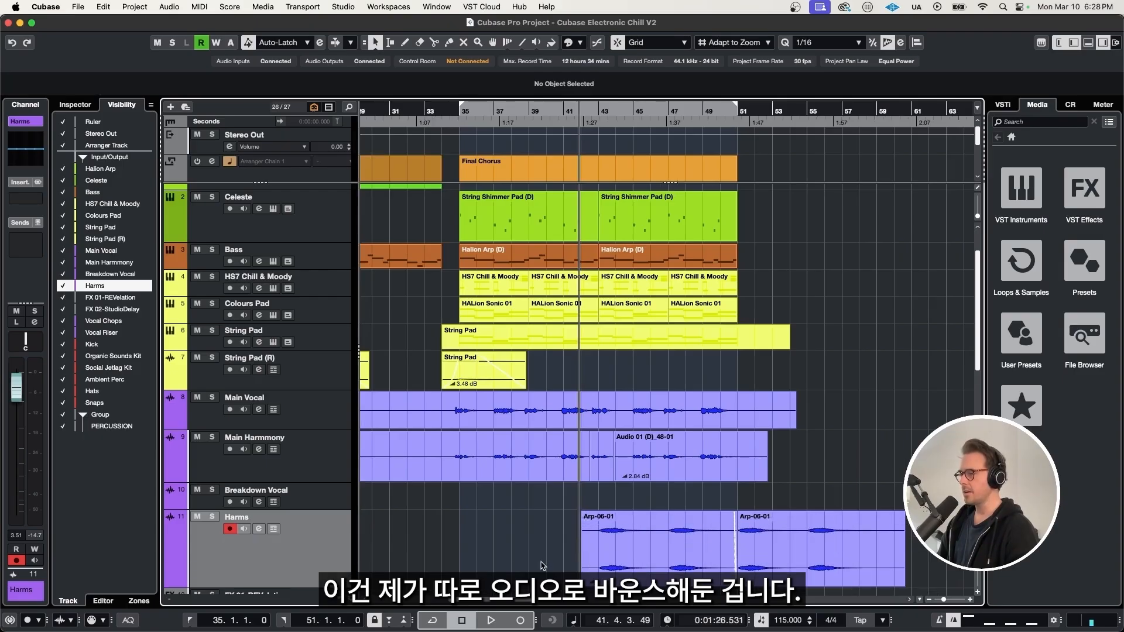
pyautogui.scroll(-2, 523, 518)
pyautogui.scroll(2, 523, 518)
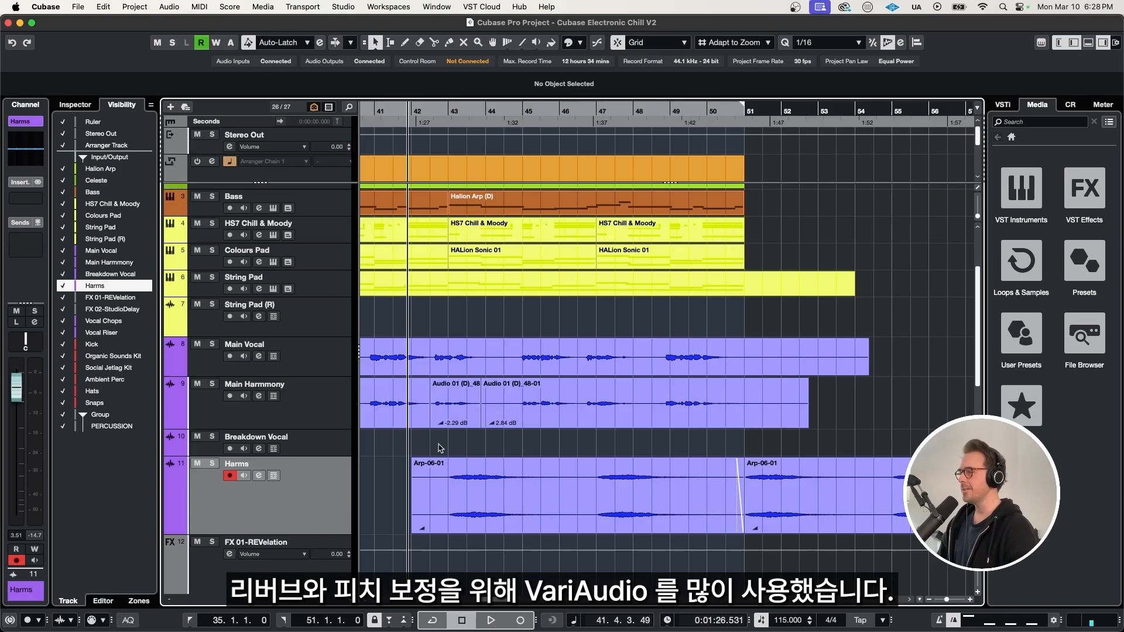
# Solo the Harms track and play its harmonies from bar 42.
pyautogui.click(212, 465)
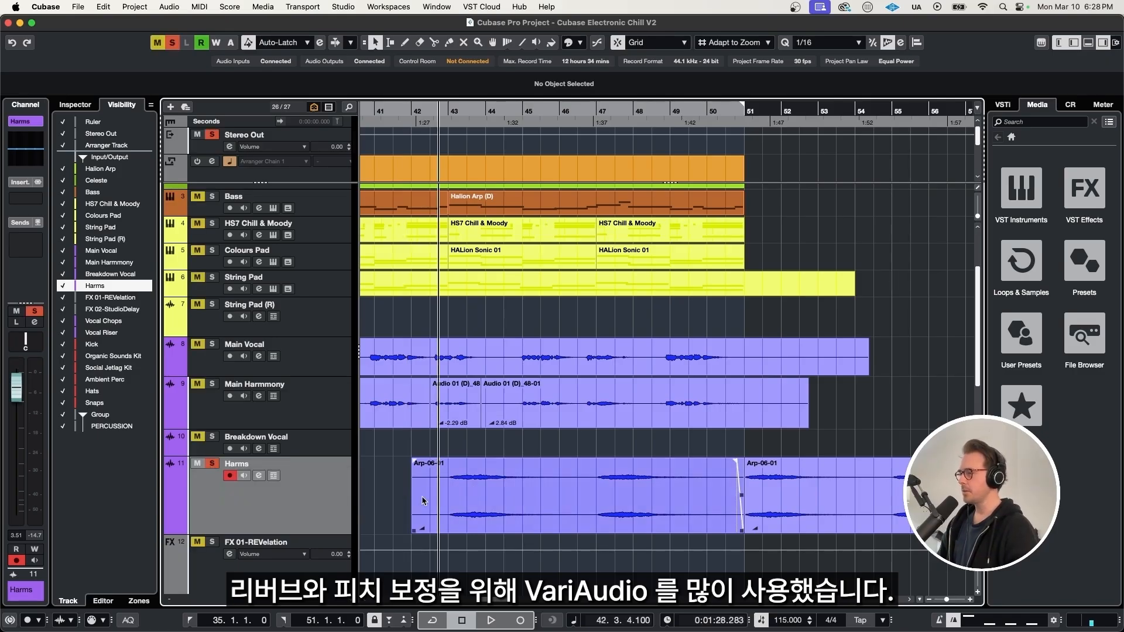
pyautogui.press('space')
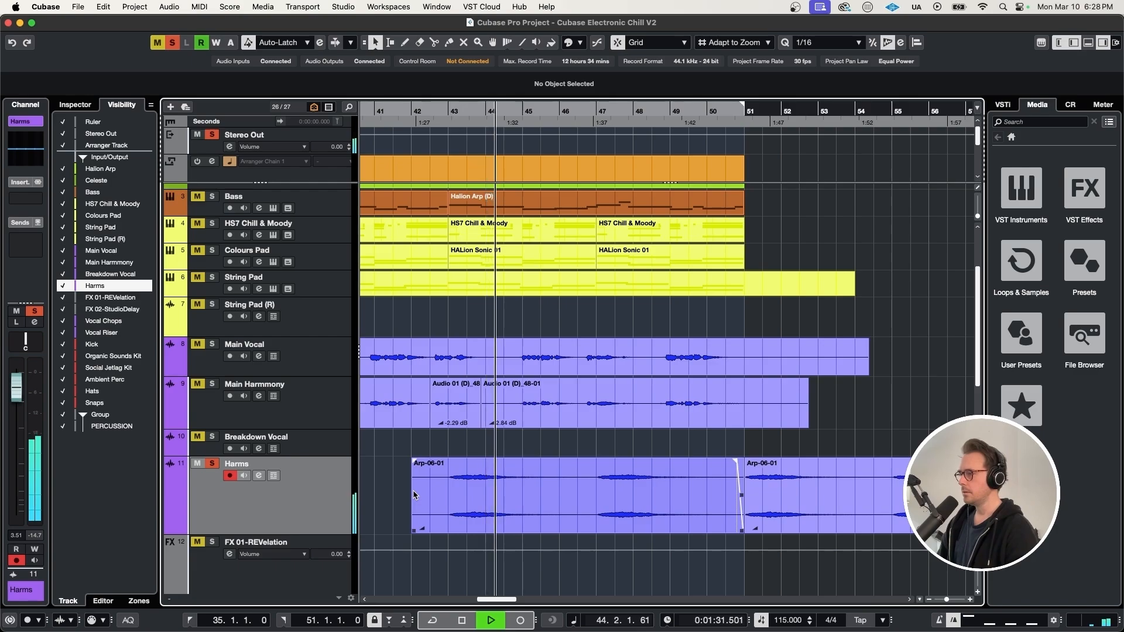
pyautogui.press('space')
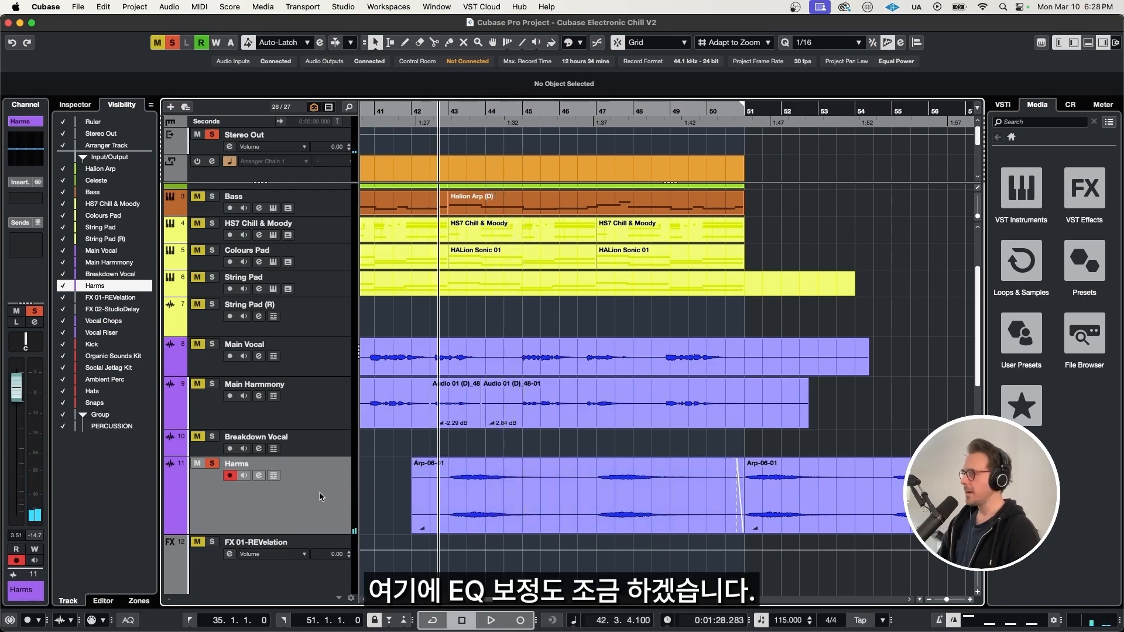
# Equalize Harms with cuts of 23.2 dB at 36.3 Hz and 3.7 dB at 219.9 Hz plus a slight boost around 2.7 kHz, and play it.
pyautogui.click(22, 156)
pyautogui.moveTo(32, 109); pyautogui.dragTo(52, 177)
pyautogui.click(133, 120)
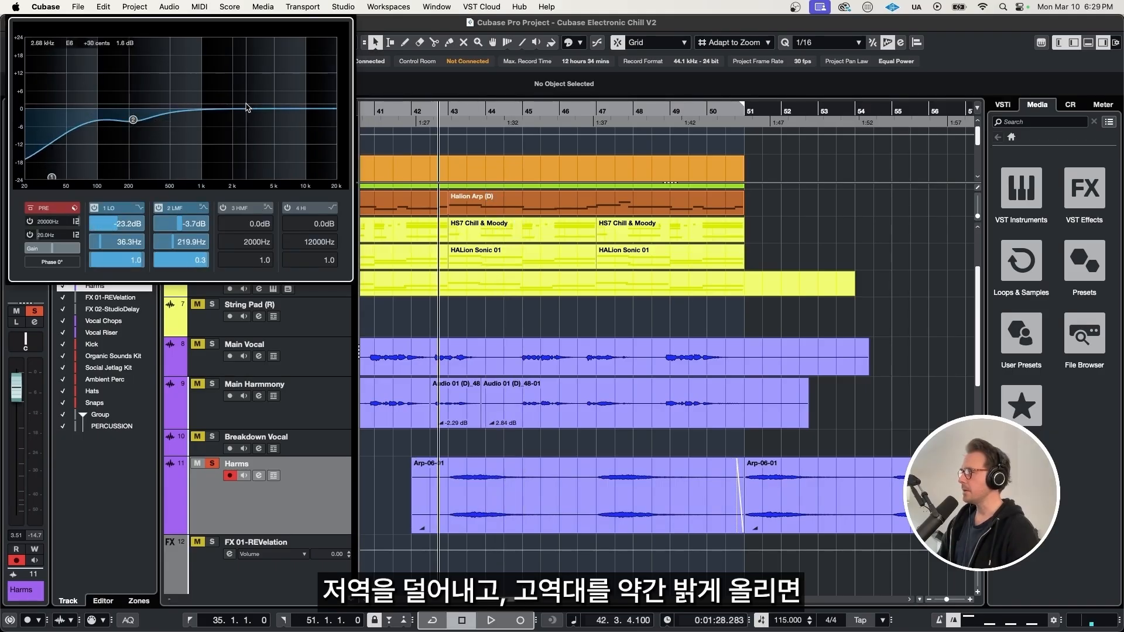
pyautogui.moveTo(246, 107); pyautogui.dragTo(249, 97)
pyautogui.press('space')
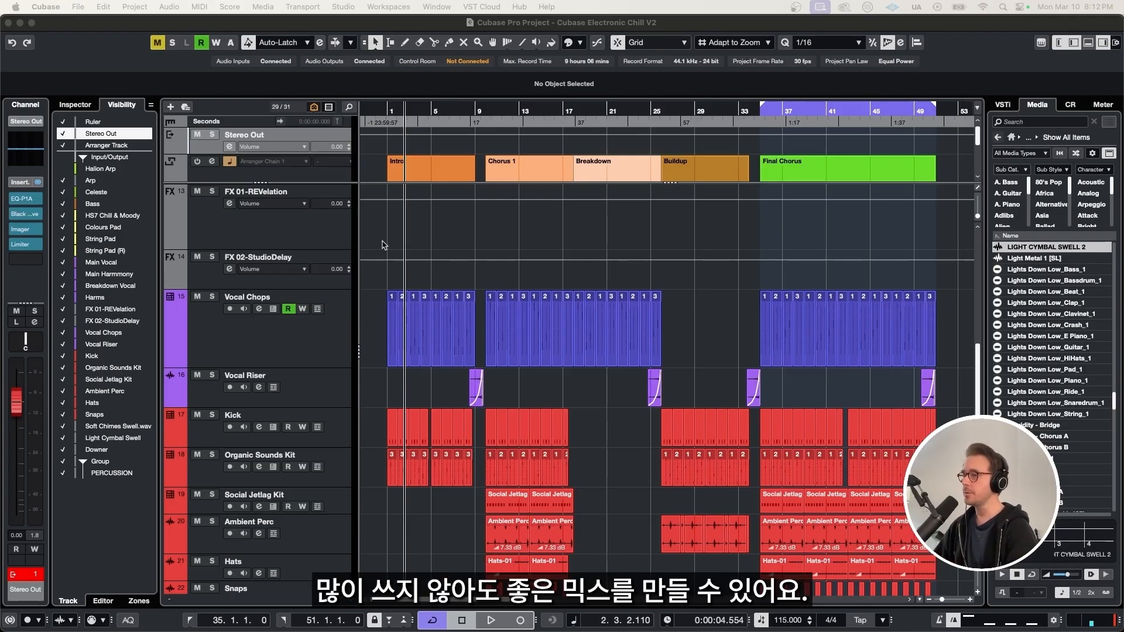
# Inspect the Stereo Out insert chain, including the EQ-P1A boost settings and the Imager's frequency bands and stereo widths.
pyautogui.click(25, 199)
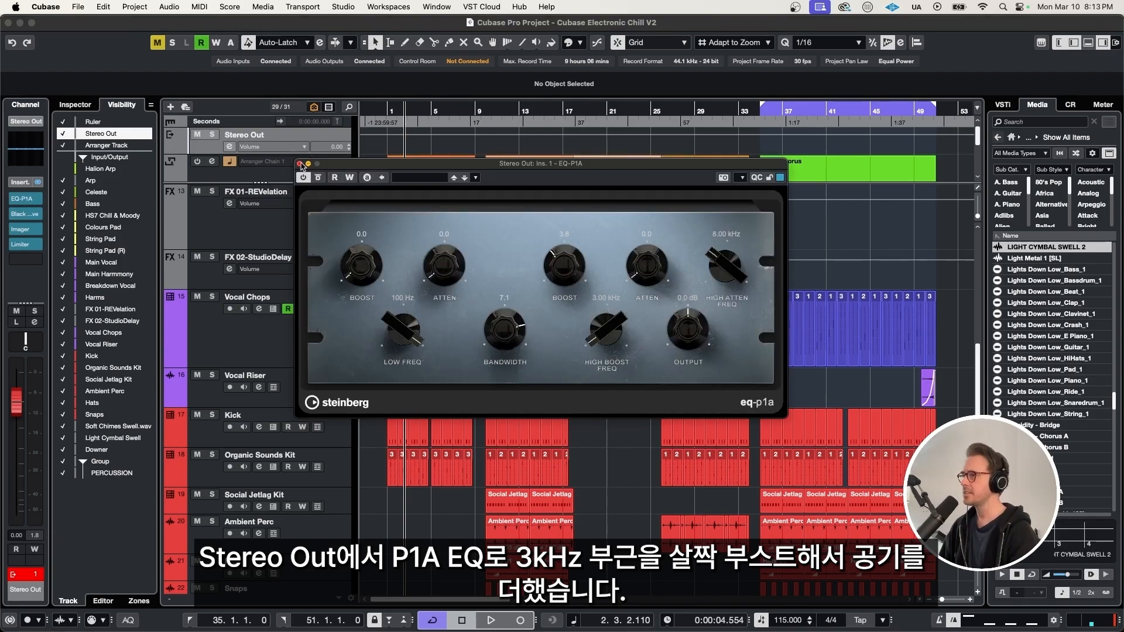
pyautogui.click(299, 164)
pyautogui.click(25, 214)
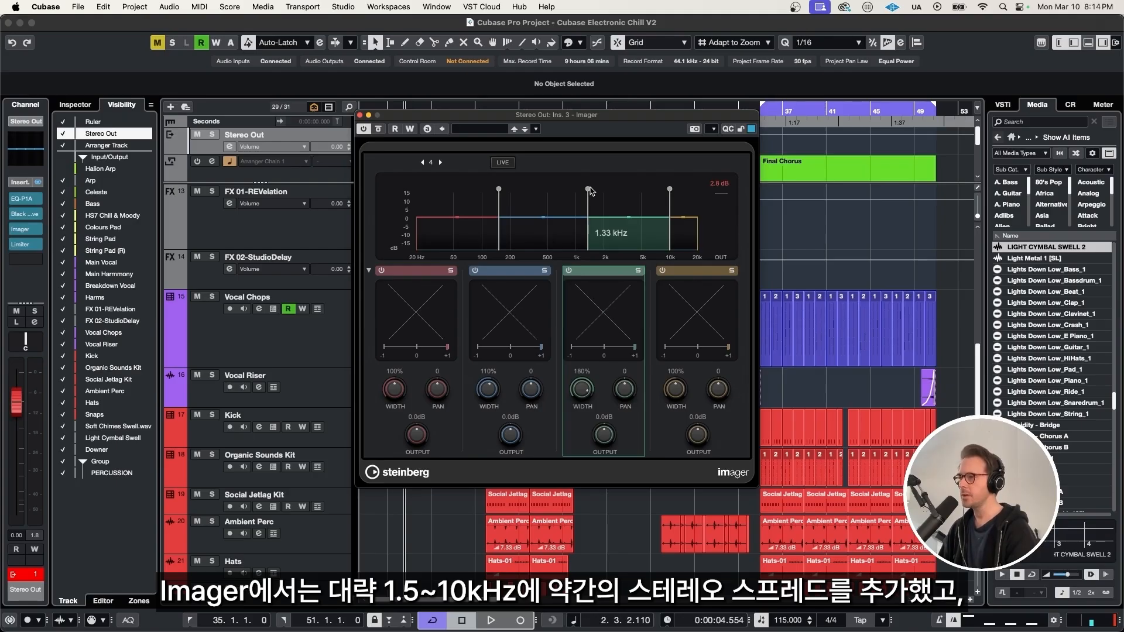
pyautogui.click(510, 195)
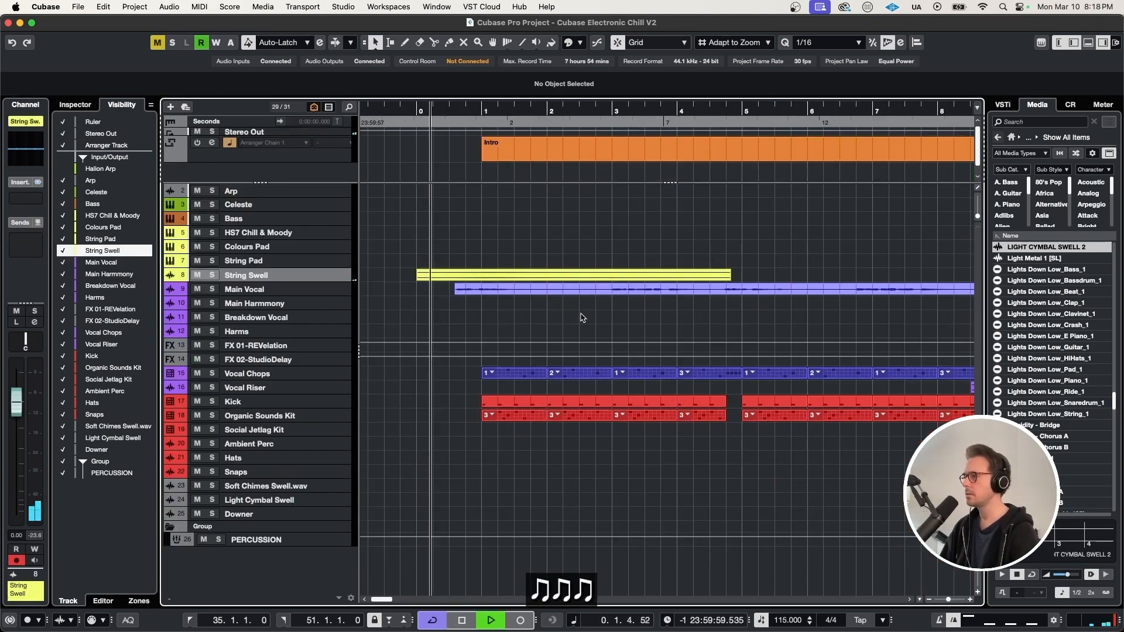
# Play the finished track from the Intro with the whole arrangement in view.
pyautogui.press('g')
pyautogui.press('g')
pyautogui.press('g')
pyautogui.press('g')
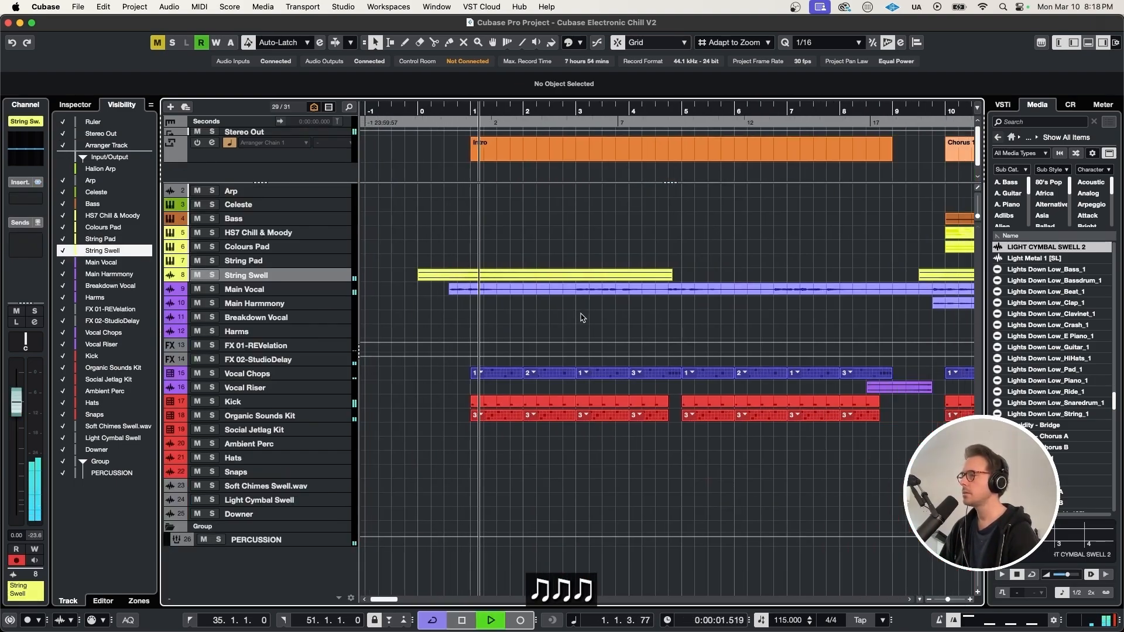
pyautogui.press('g')
pyautogui.press('g')
pyautogui.press('g')
pyautogui.press('g')
pyautogui.press('g')
pyautogui.press('g')
pyautogui.press('g')
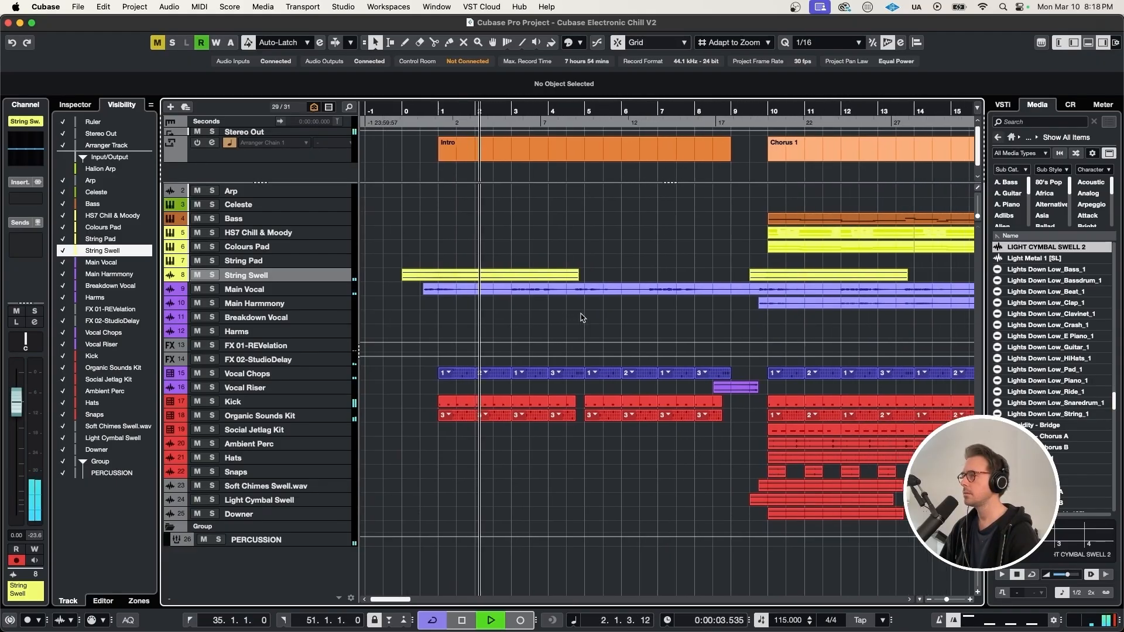
pyautogui.press('g')
pyautogui.press('g')
pyautogui.press('g')
pyautogui.press('g')
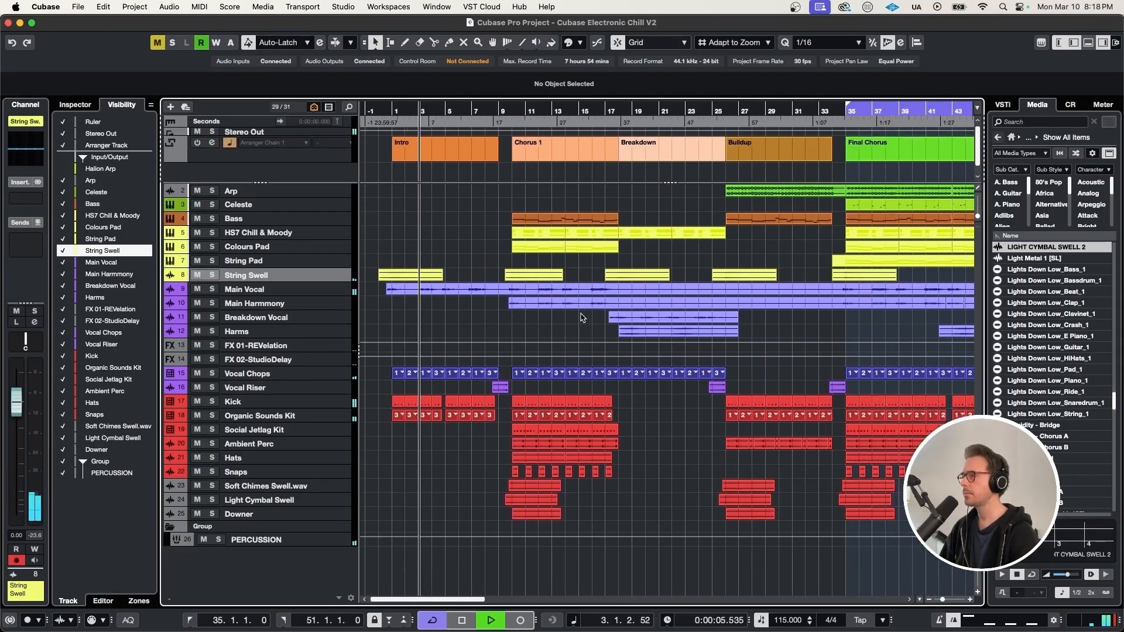
pyautogui.press('g')
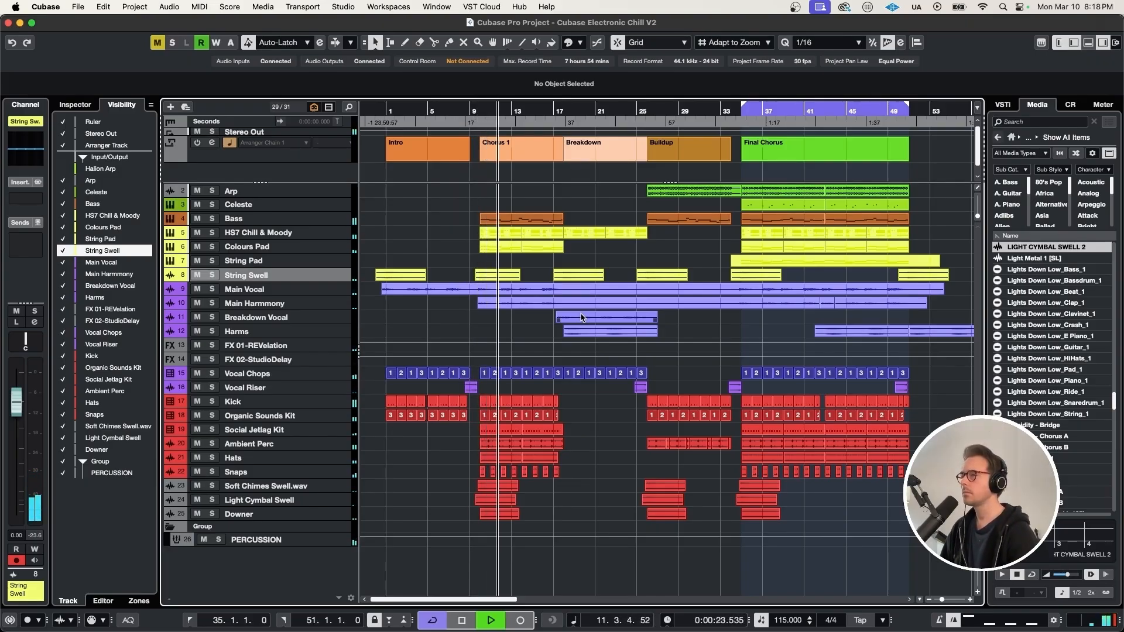
# Turn off the cycle over the Final Chorus and follow playback through the Breakdown, Buildup and Final Chorus to the ending.
pyautogui.click(806, 107)
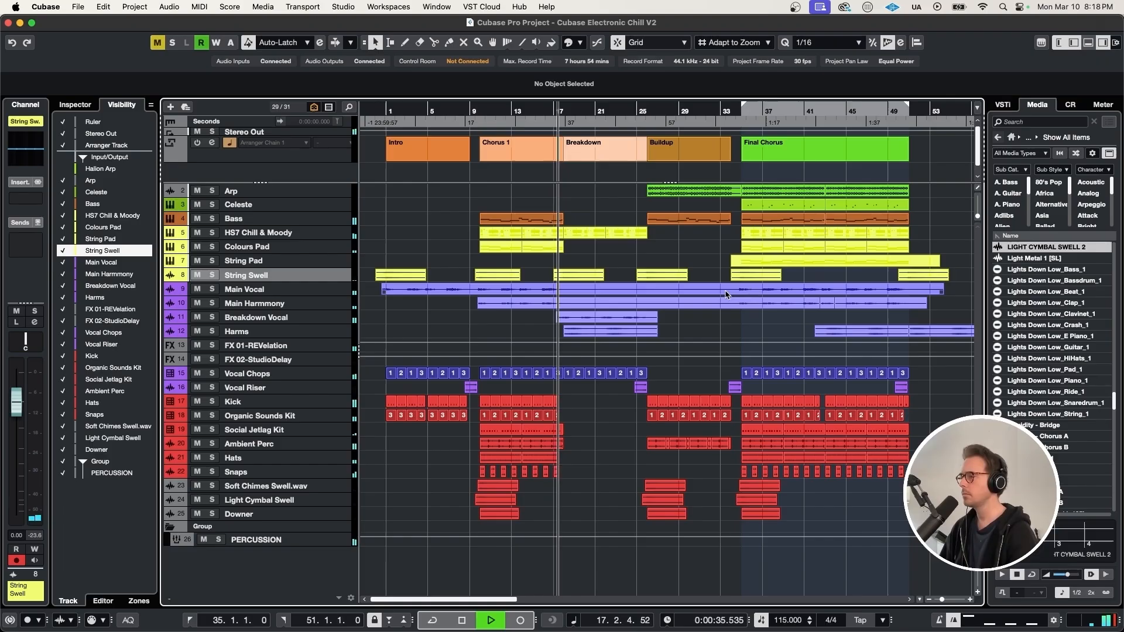
pyautogui.scroll(2, 620, 331)
pyautogui.hscroll(2, 620, 331)
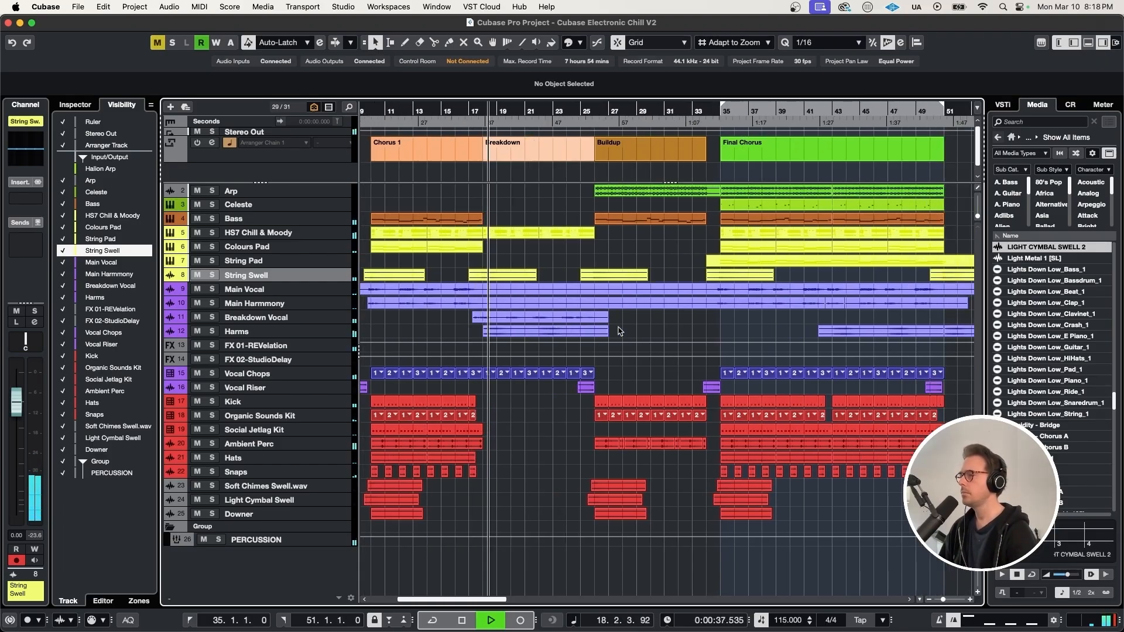
pyautogui.hscroll(2, 602, 333)
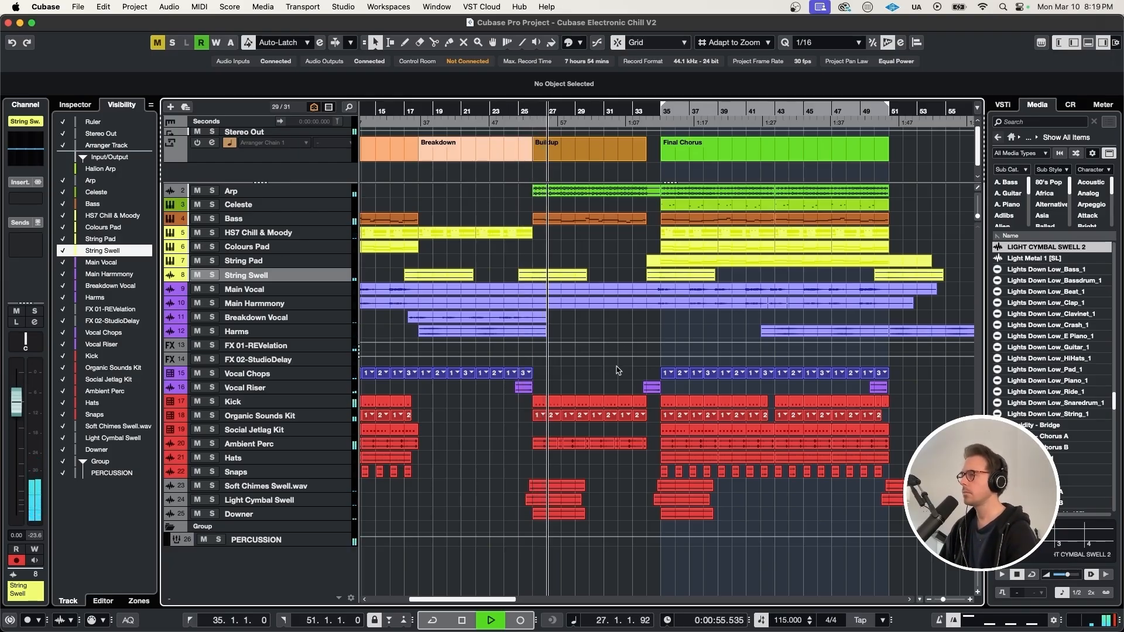
pyautogui.hscroll(3, 619, 372)
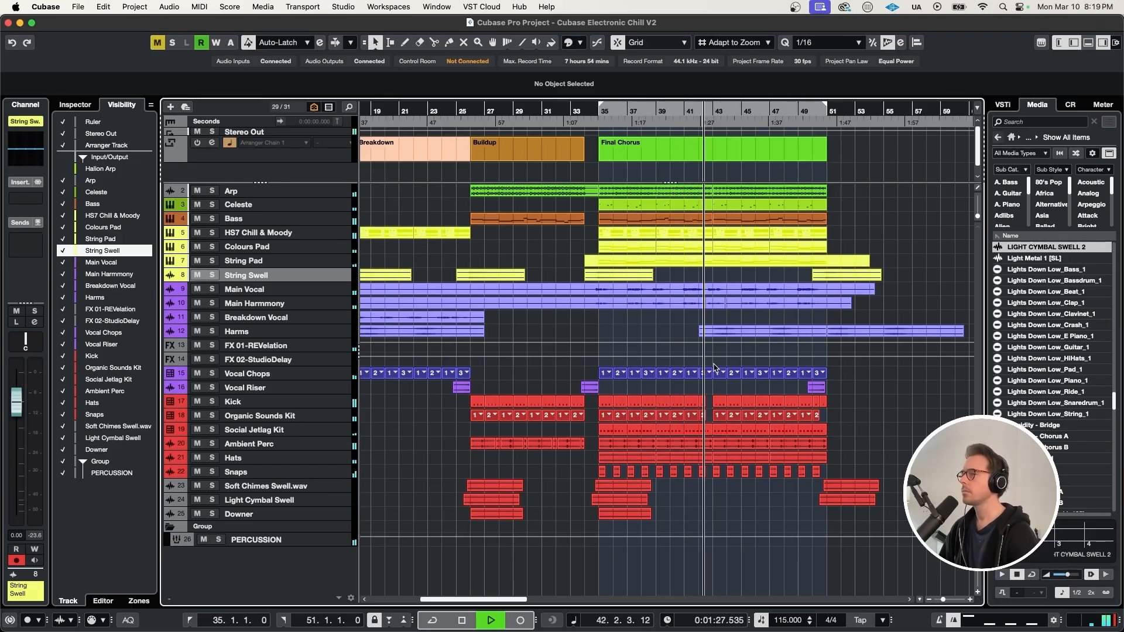
pyautogui.hscroll(2, 714, 367)
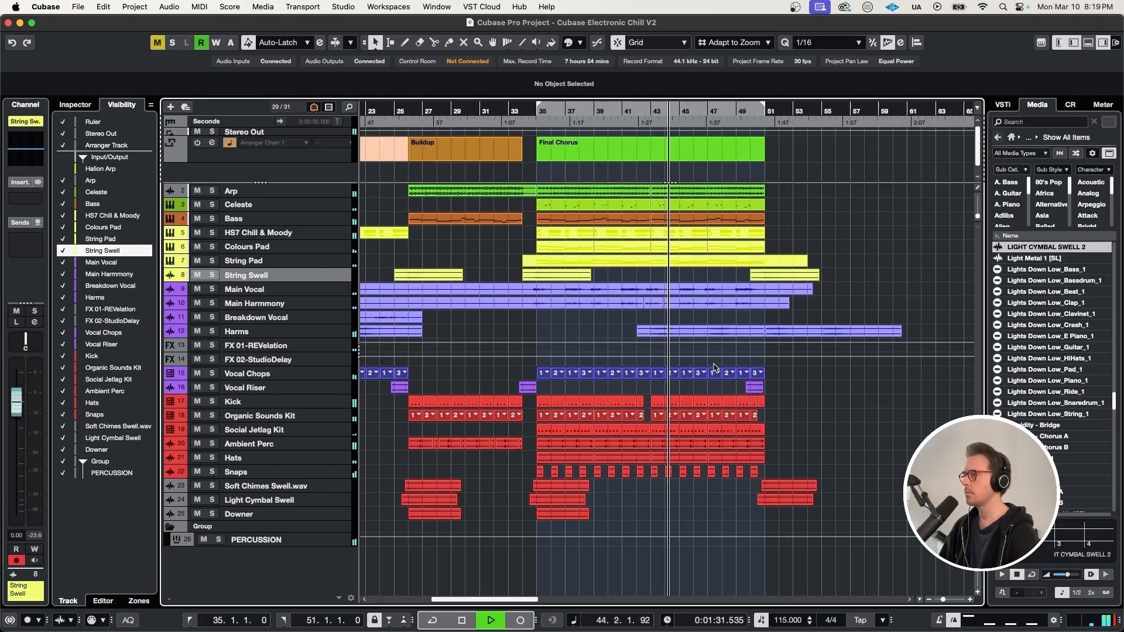
pyautogui.hscroll(2, 714, 368)
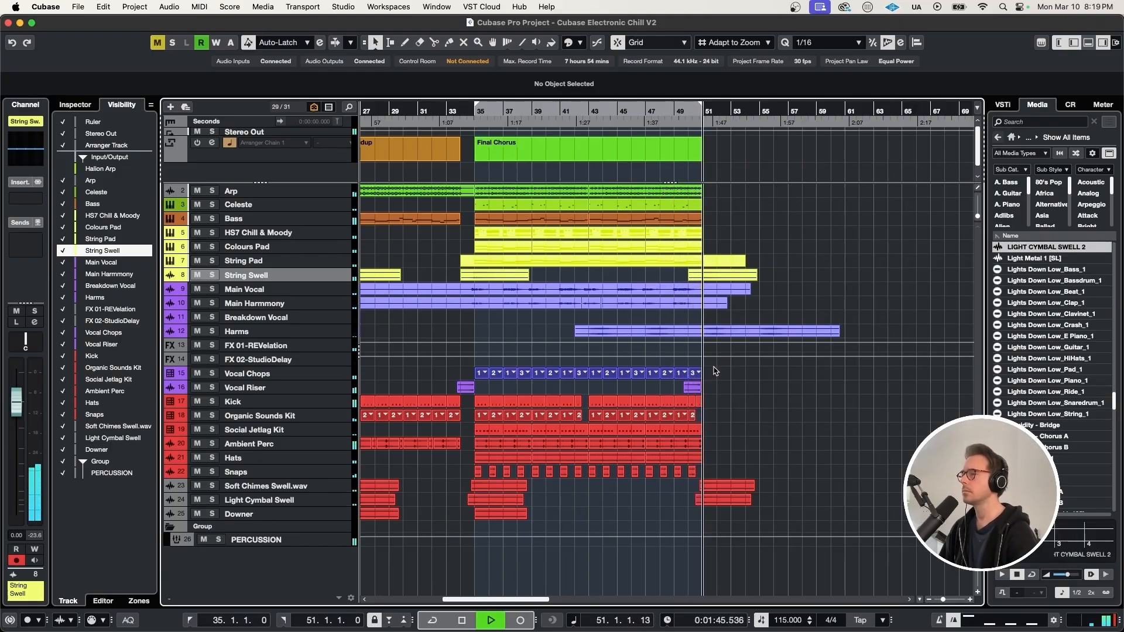
pyautogui.scroll(-4, 713, 371)
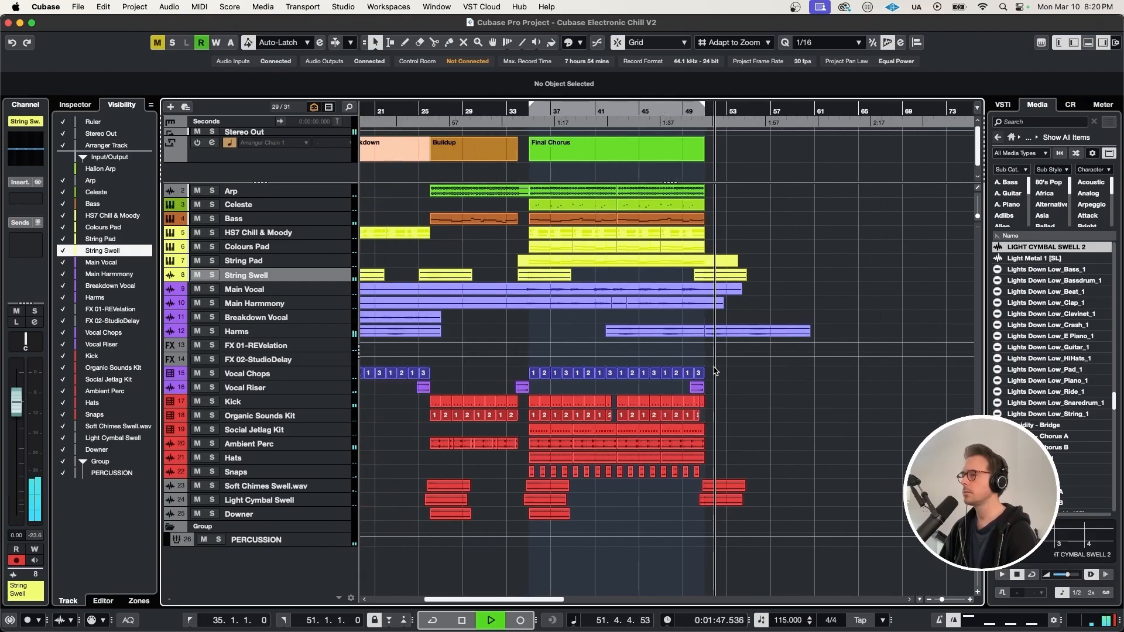
pyautogui.scroll(-3, 714, 371)
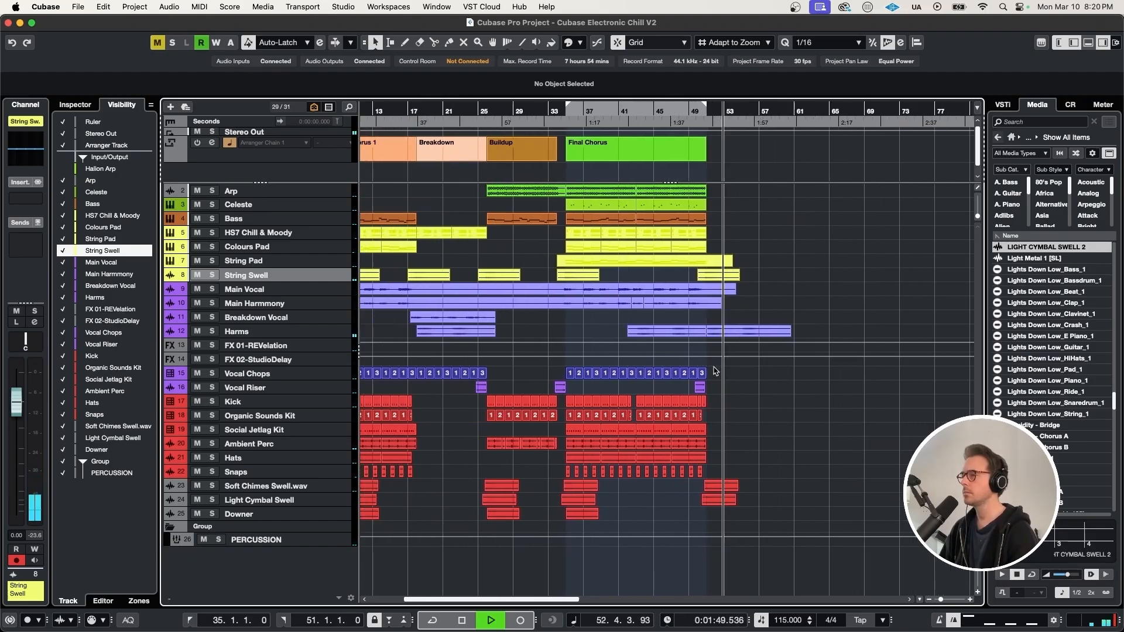